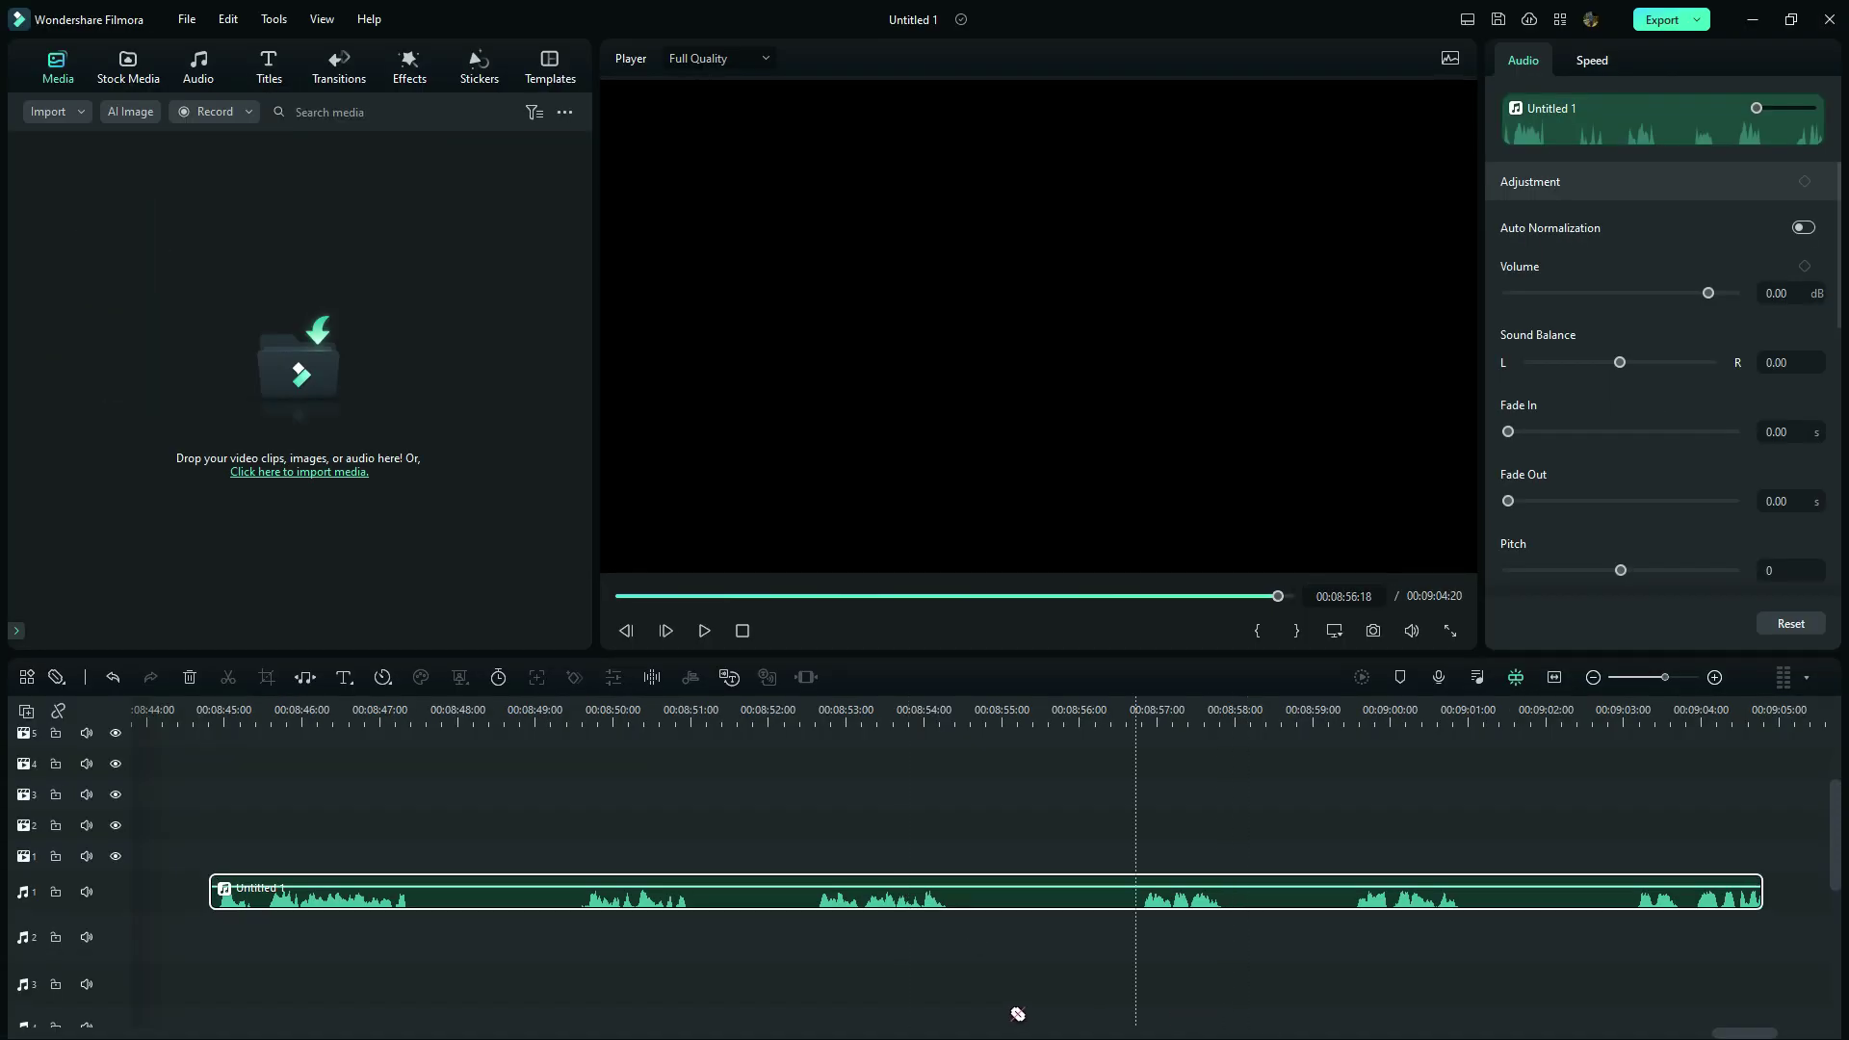
Split the audio clip at its ten pauses with the Blade tool.
{"action": "left_click", "coordinate": [414, 896]}
{"action": "left_click", "coordinate": [579, 895]}
{"action": "left_click", "coordinate": [695, 896]}
{"action": "left_click", "coordinate": [814, 895]}
{"action": "left_click", "coordinate": [955, 896]}
{"action": "left_click", "coordinate": [1130, 896]}
{"action": "left_click", "coordinate": [1242, 896]}
{"action": "left_click", "coordinate": [1344, 896]}
{"action": "left_click", "coordinate": [1470, 896]}
{"action": "left_click", "coordinate": [1634, 896]}
Select and delete the five silent pieces, then undo to restore the continuous clip.
{"action": "key", "text": "v"}
{"action": "left_click", "coordinate": [1545, 896]}
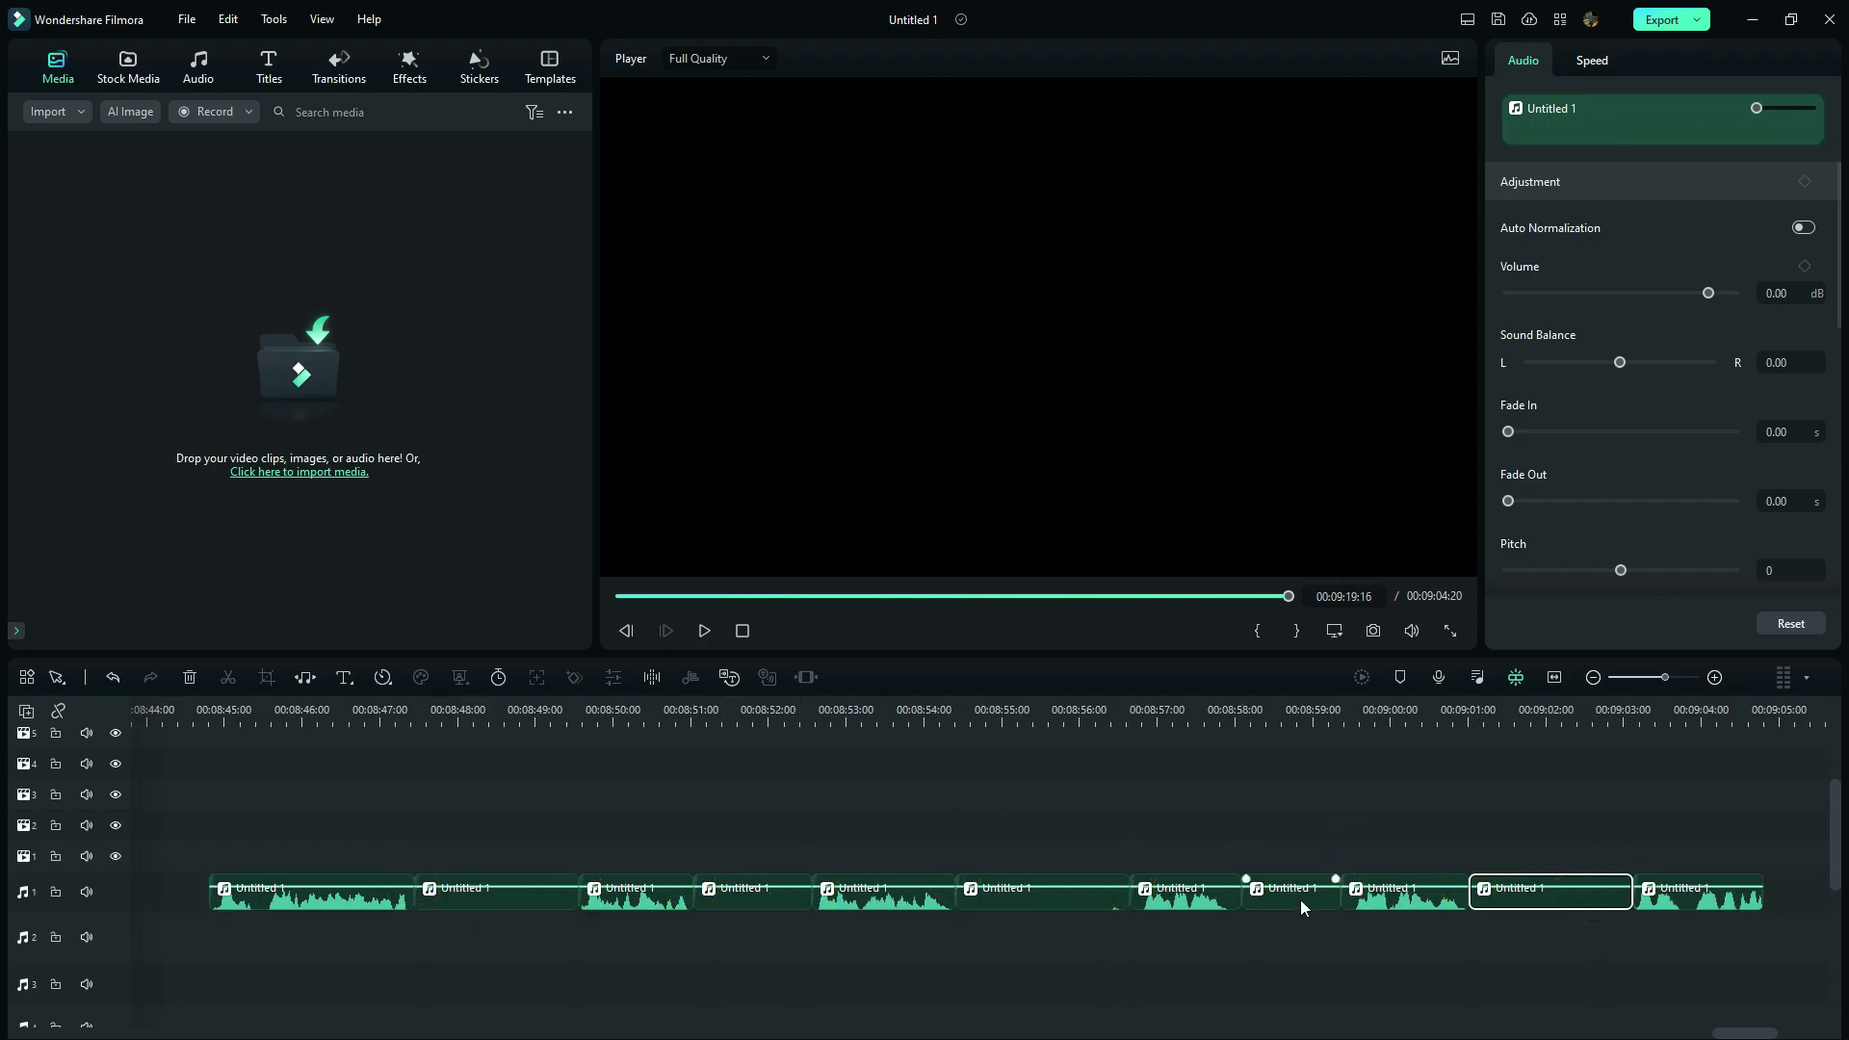
{"action": "left_click", "coordinate": [1291, 896], "text": "ctrl"}
{"action": "left_click", "coordinate": [1050, 895], "text": "ctrl"}
{"action": "left_click", "coordinate": [743, 892], "text": "ctrl"}
{"action": "left_click", "coordinate": [501, 896], "text": "ctrl"}
{"action": "left_click", "coordinate": [190, 678]}
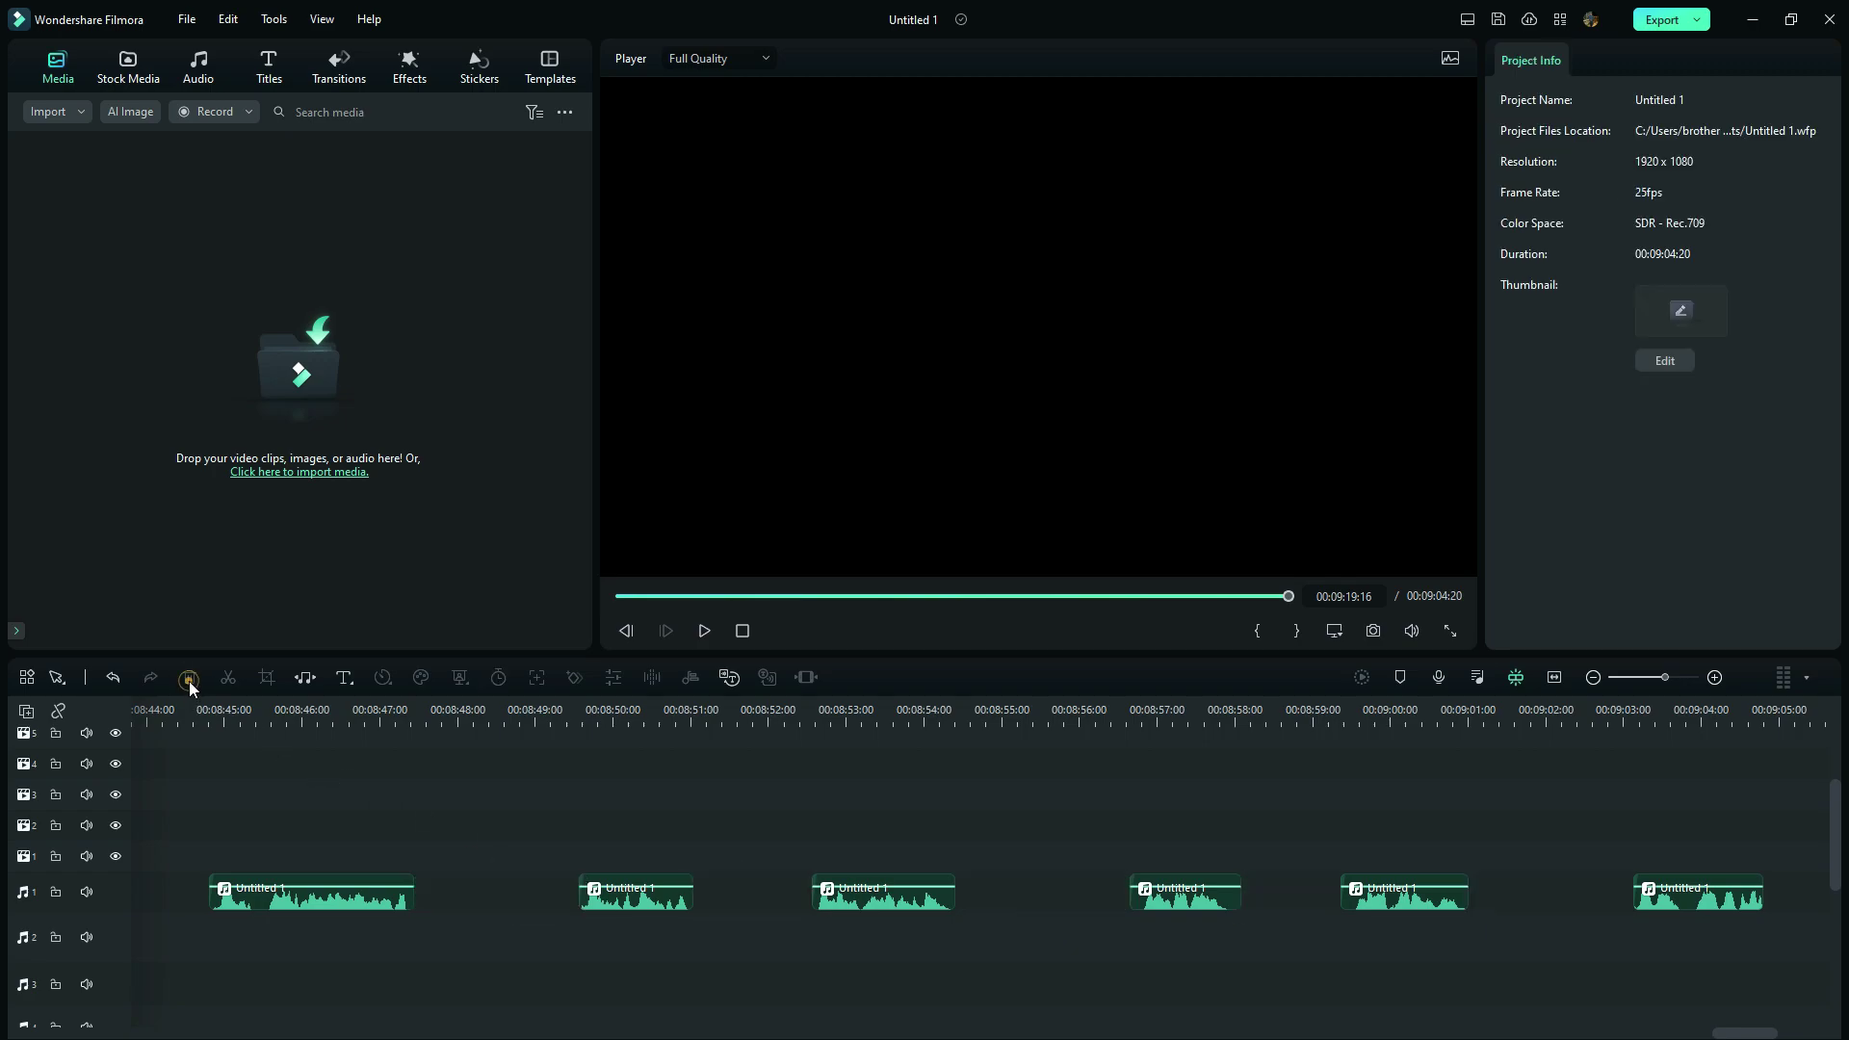
{"action": "key", "text": "ctrl+z"}
{"action": "key", "text": "ctrl+z"}
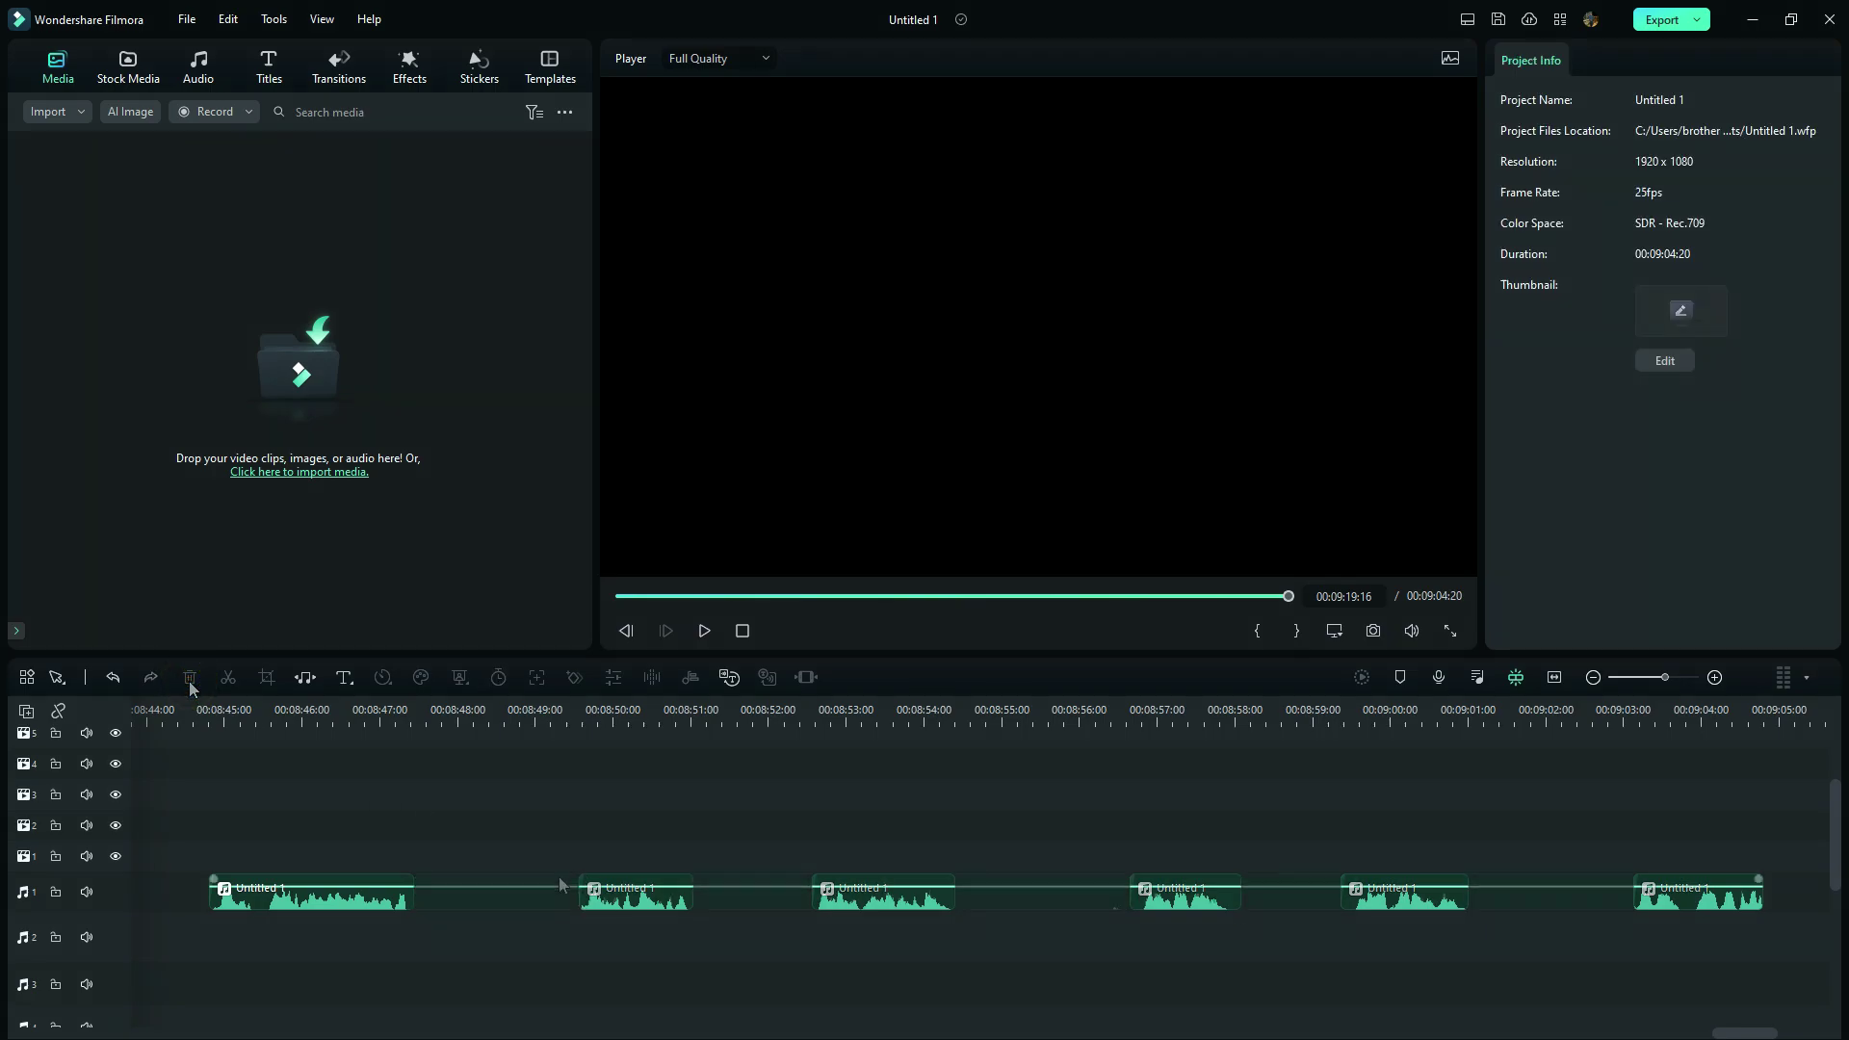
{"action": "left_click", "coordinate": [567, 905]}
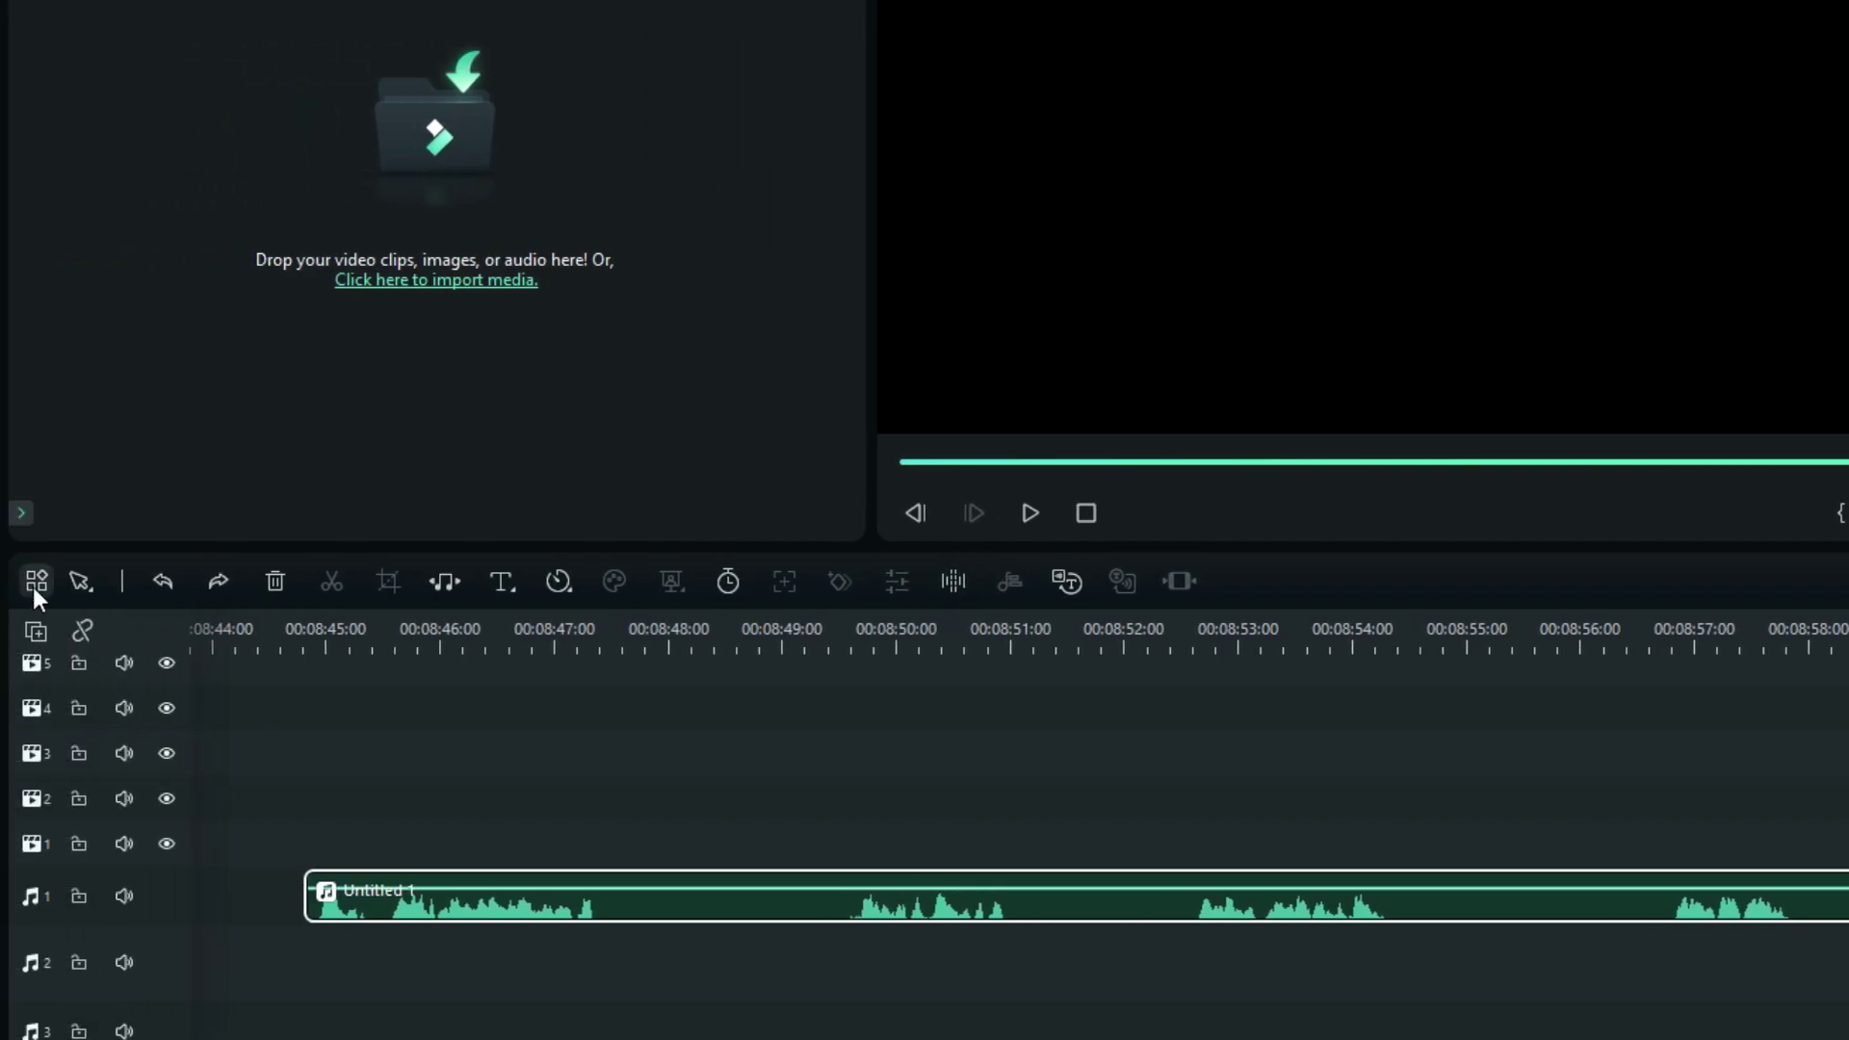
Drag Silence Detection into the customized quick-tool bar, save it, and launch it on the audio clip.
{"action": "left_click", "coordinate": [33, 586]}
{"action": "left_click_drag", "start_coordinate": [748, 851], "coordinate": [1186, 585]}
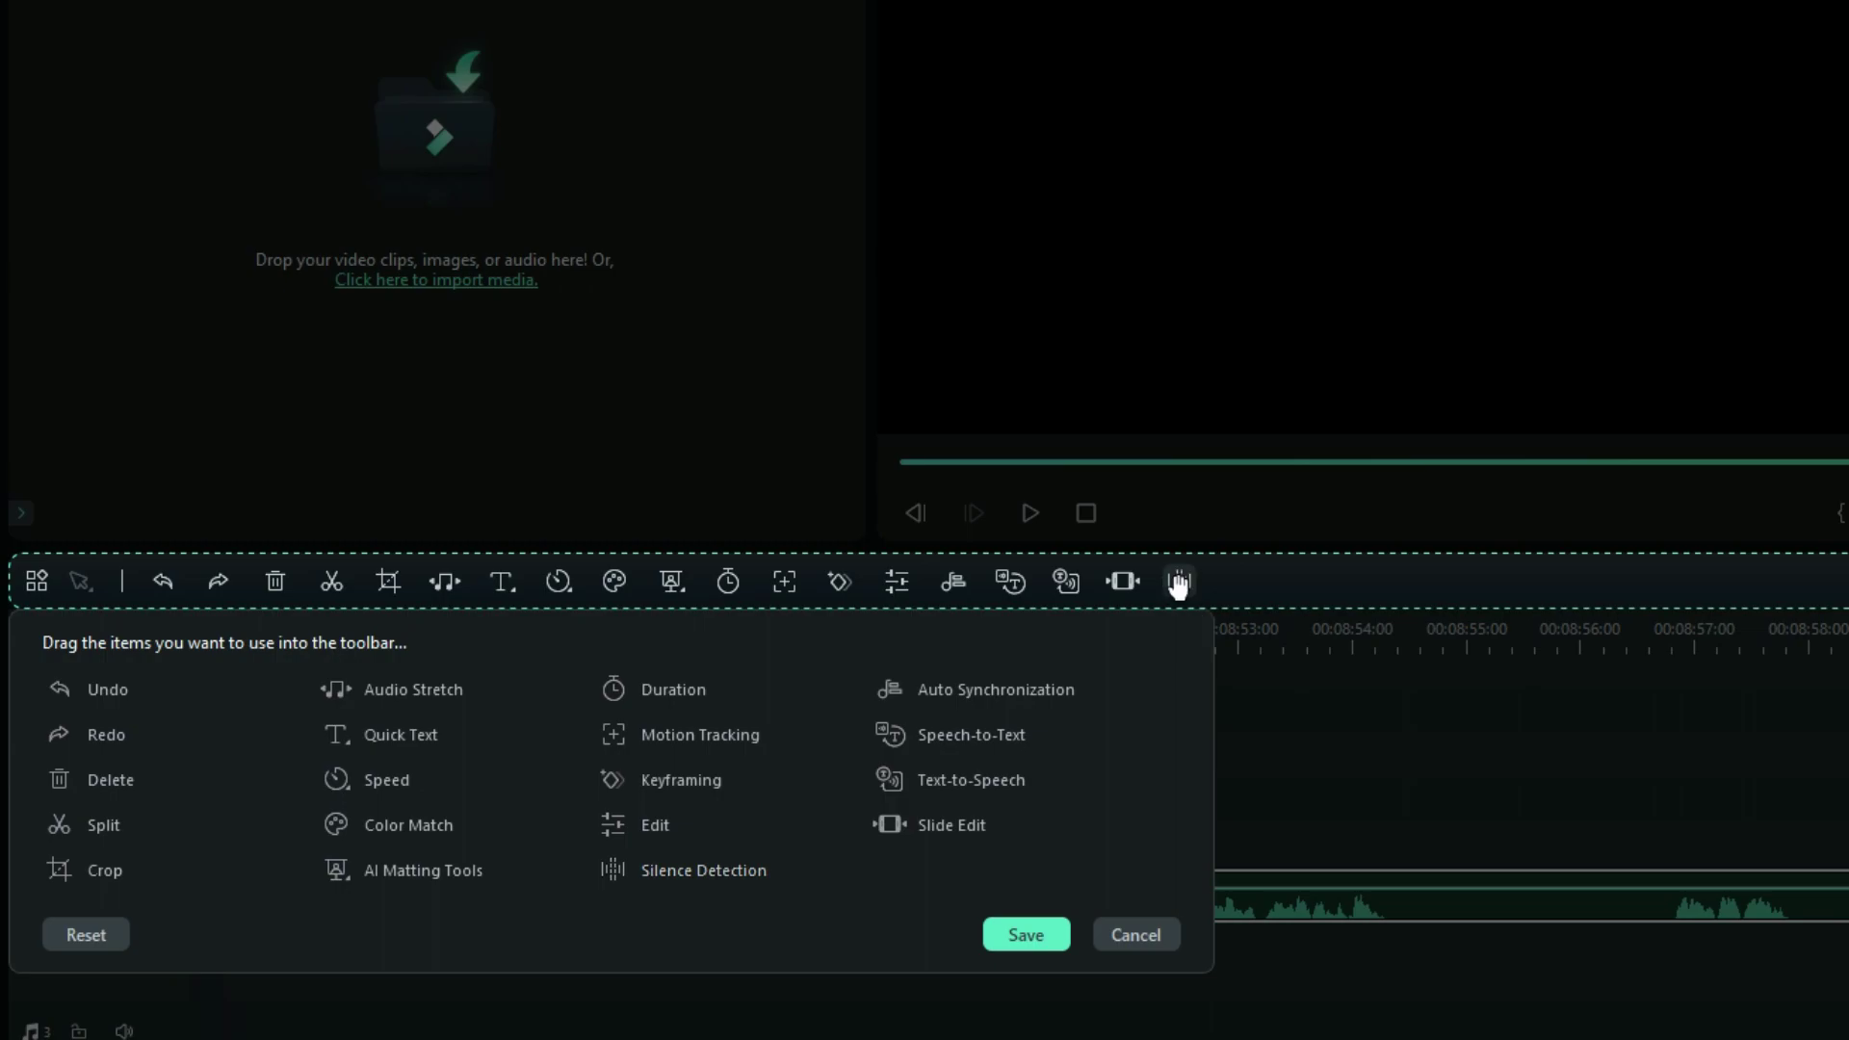
{"action": "left_click", "coordinate": [1026, 934]}
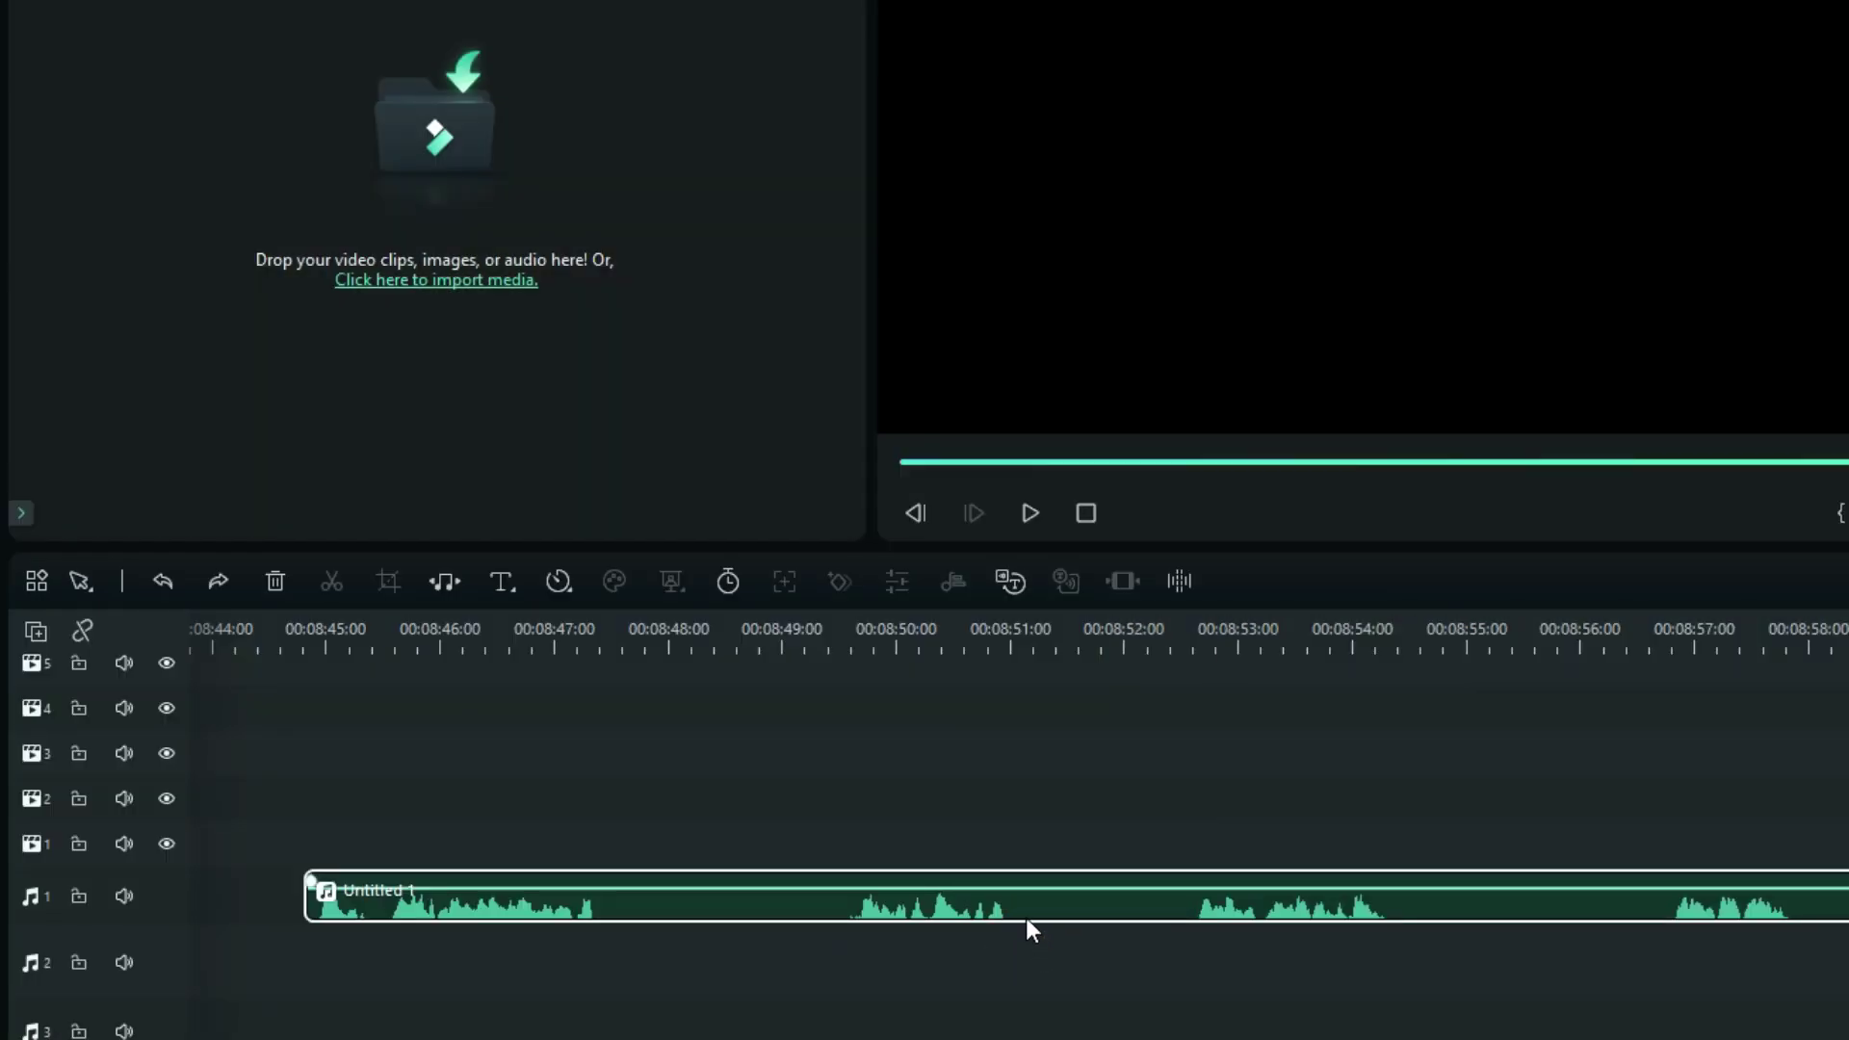
{"action": "left_click", "coordinate": [1185, 580]}
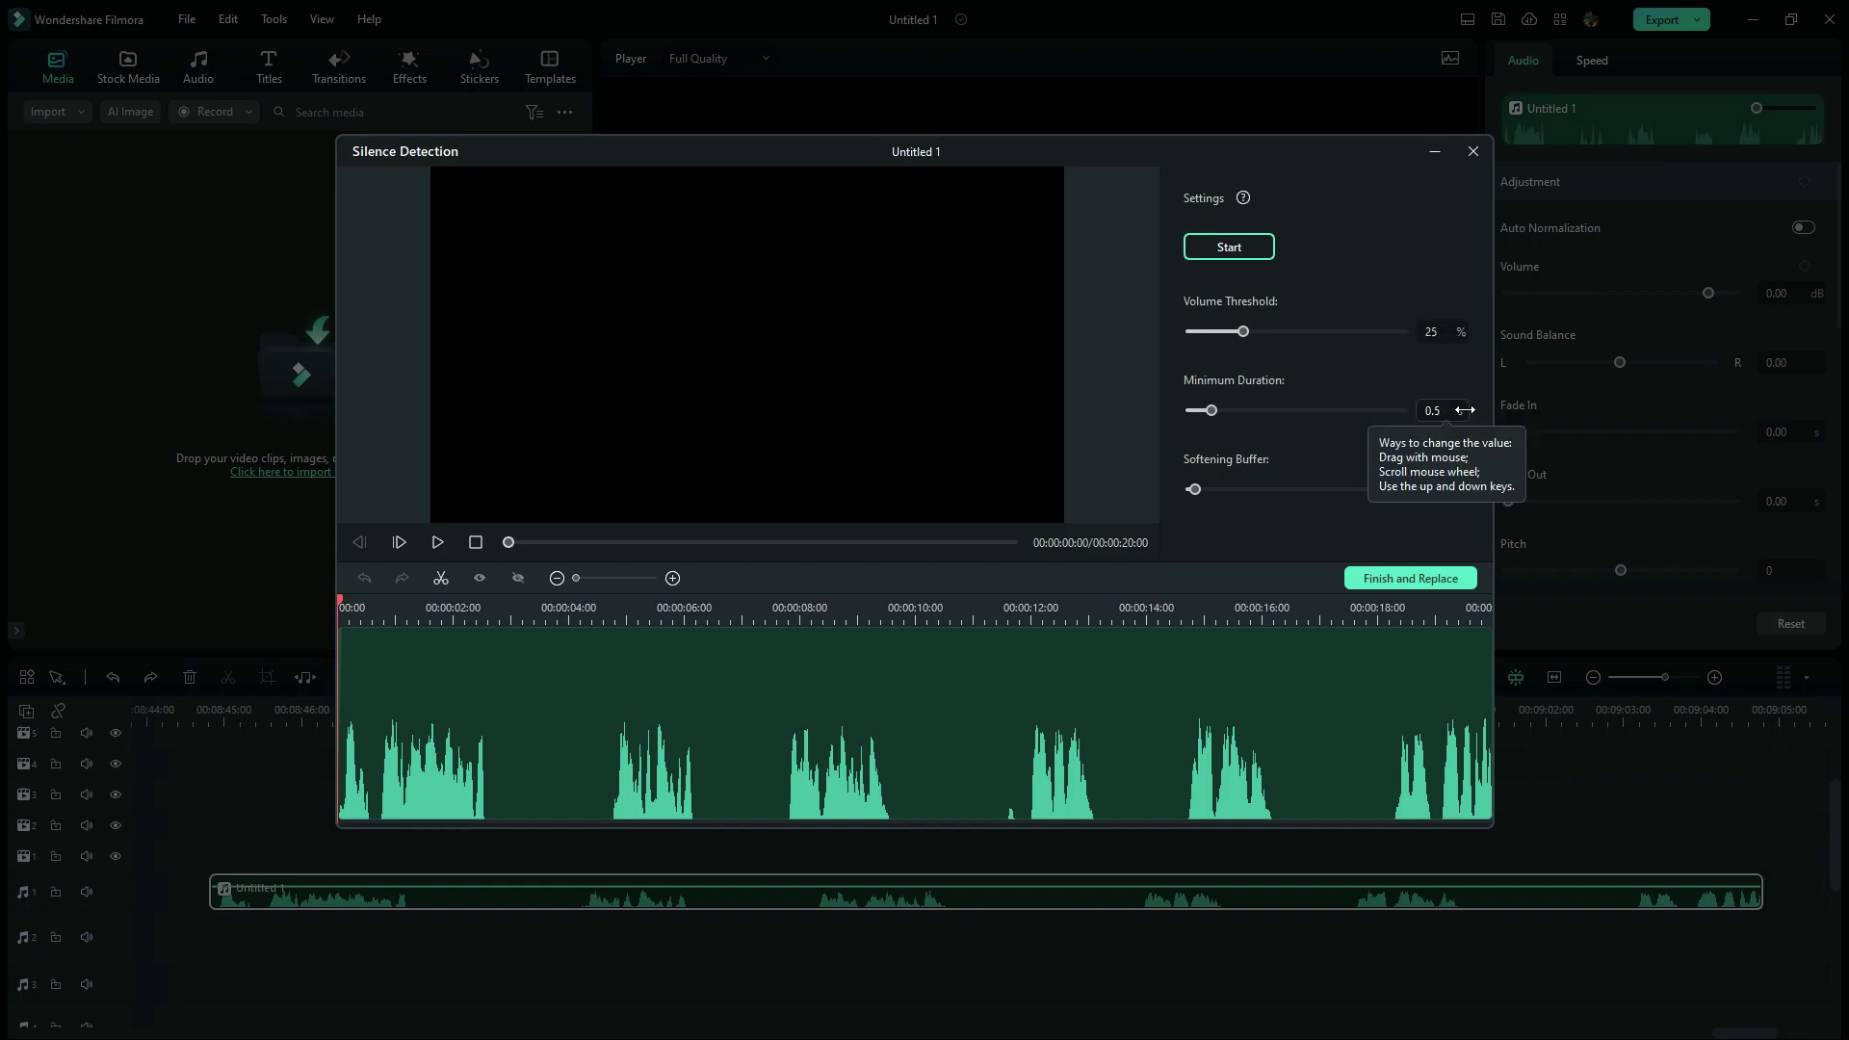
Run Silence Detection at 25% threshold, 0.5 s duration, 0.1 s buffer, and replace the clip.
{"action": "left_click", "coordinate": [1230, 247]}
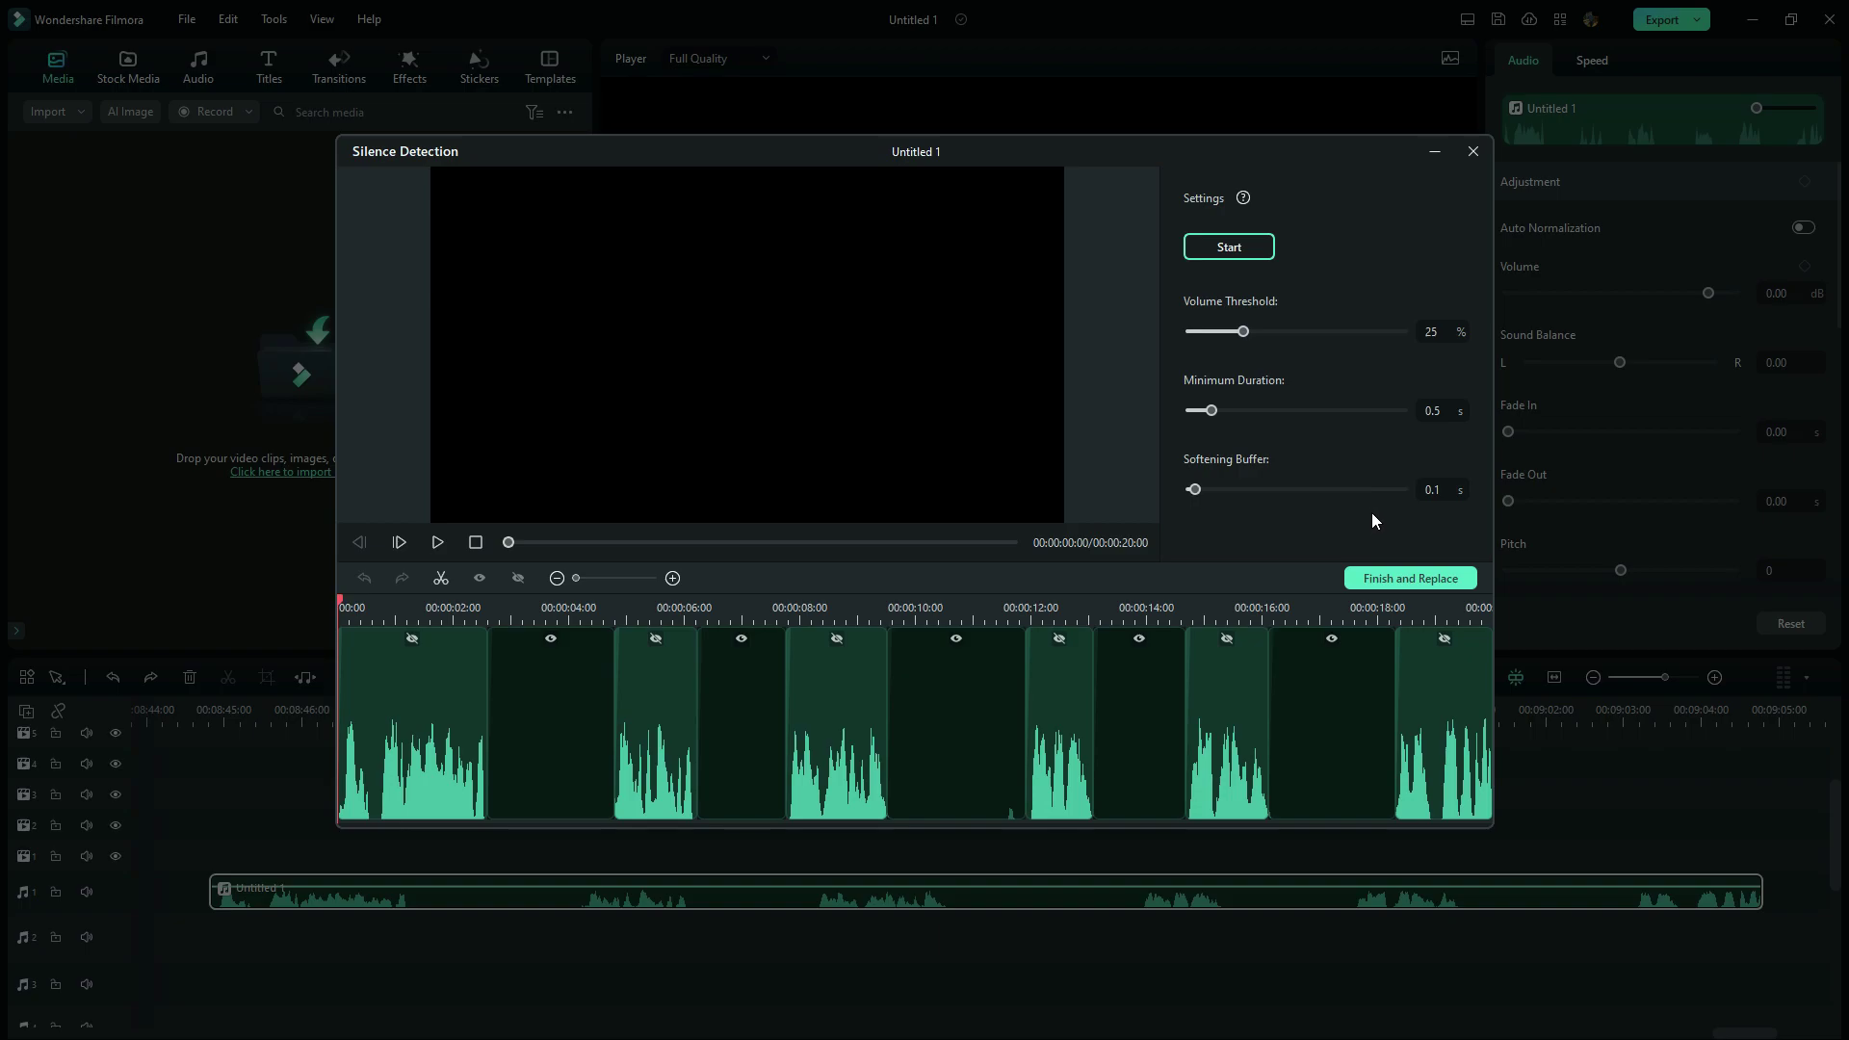
{"action": "left_click", "coordinate": [1390, 576]}
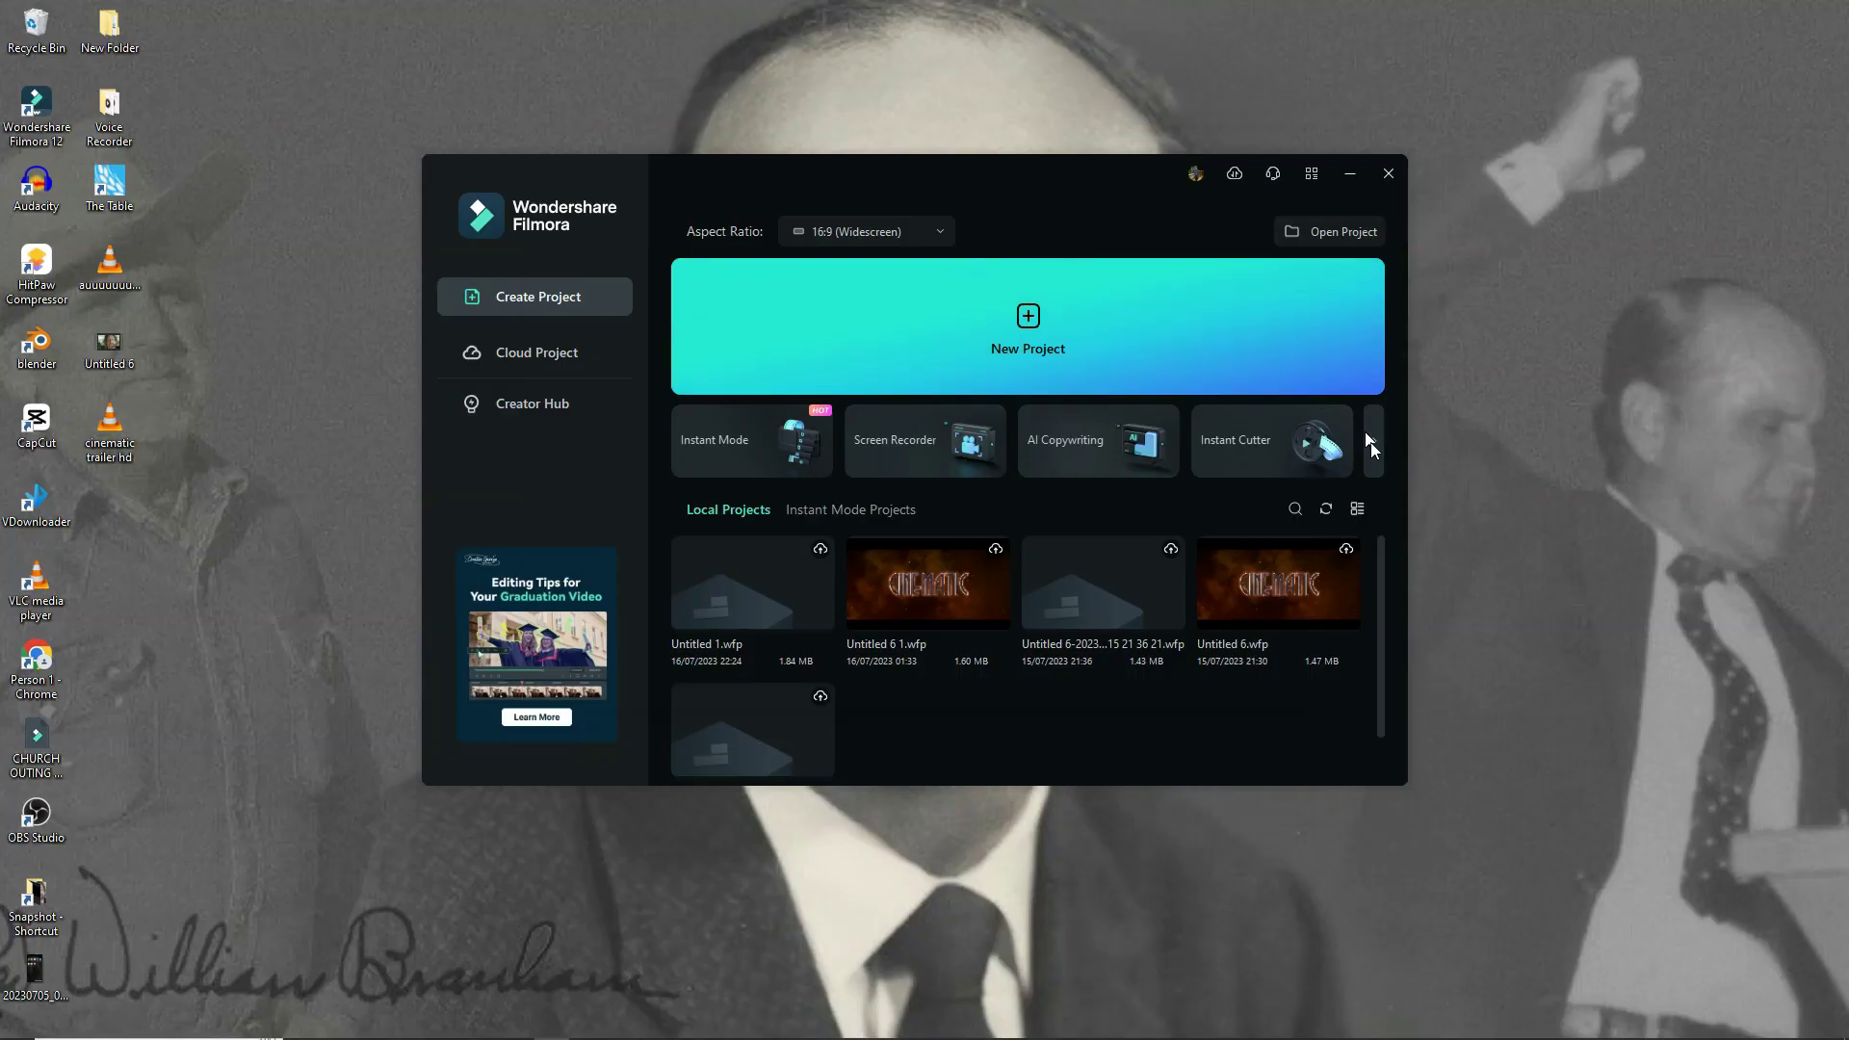
Open Auto Beat Sync from the launcher and select the pexels portrait photos in Downloads.
{"action": "left_click", "coordinate": [1371, 442]}
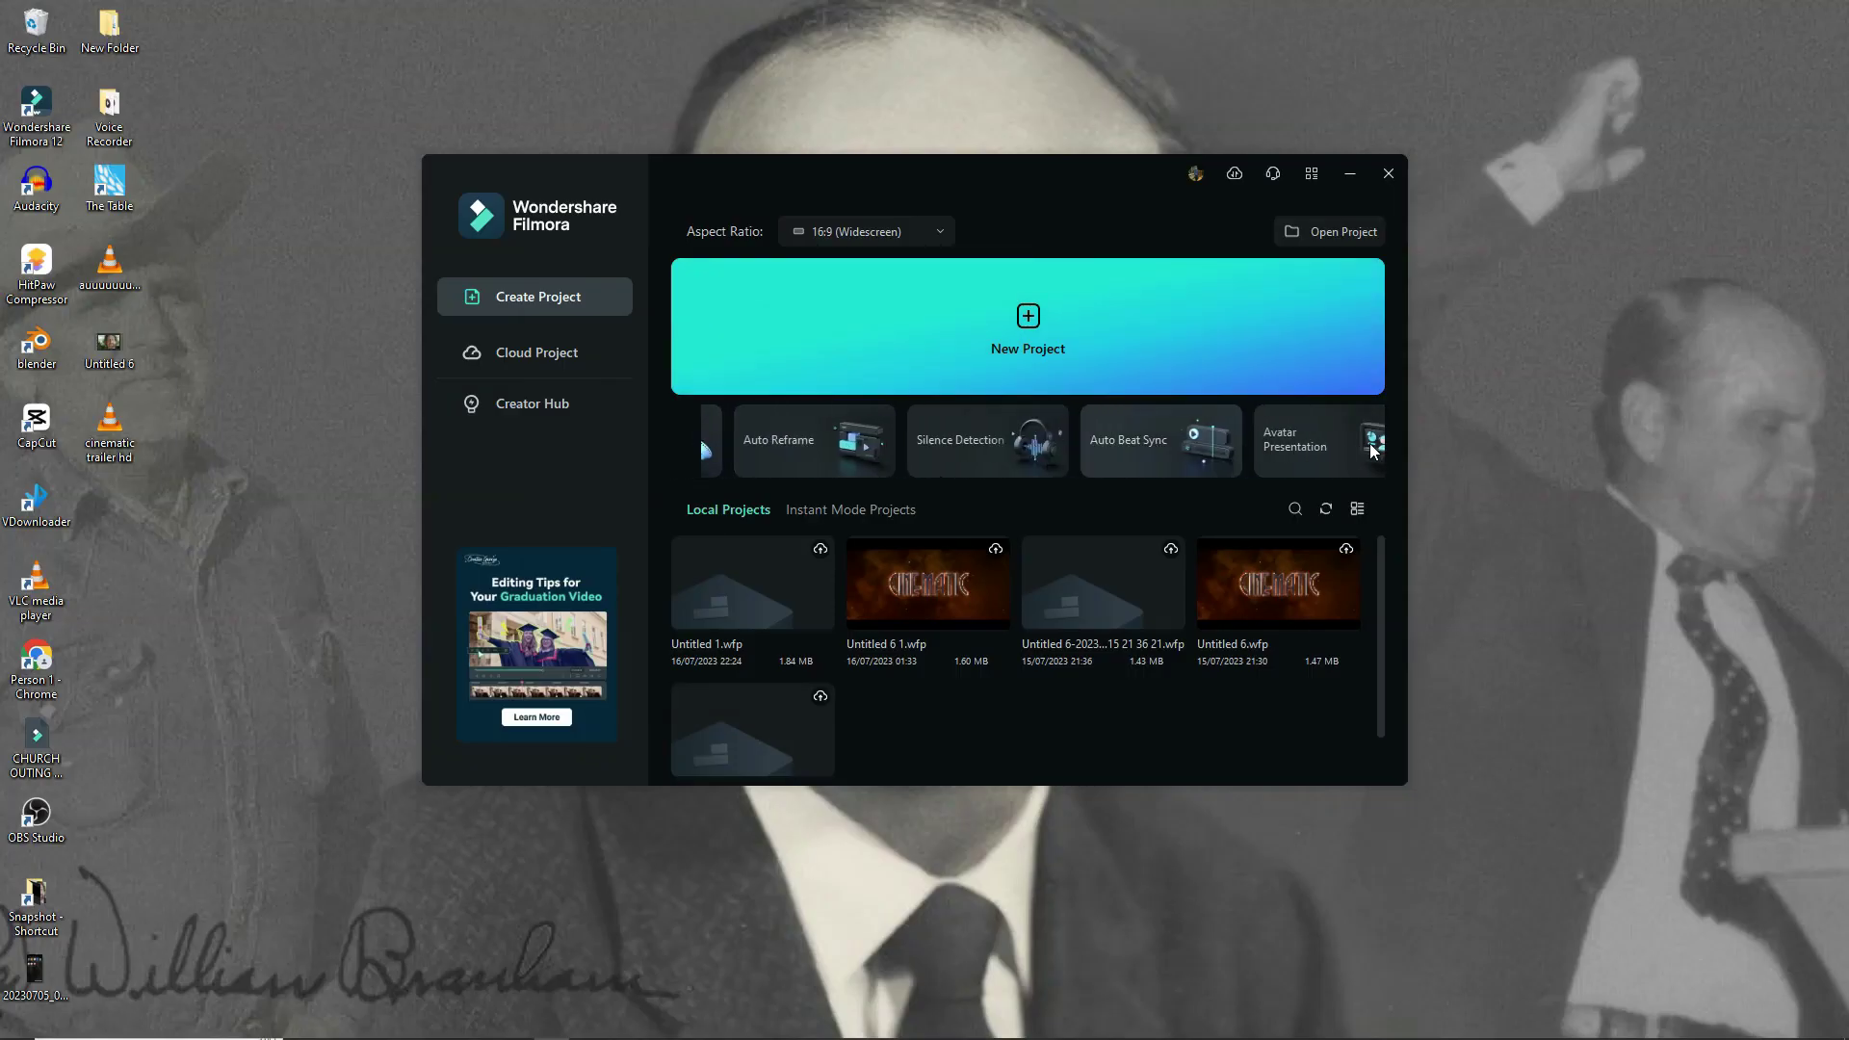
{"action": "left_click", "coordinate": [1129, 440]}
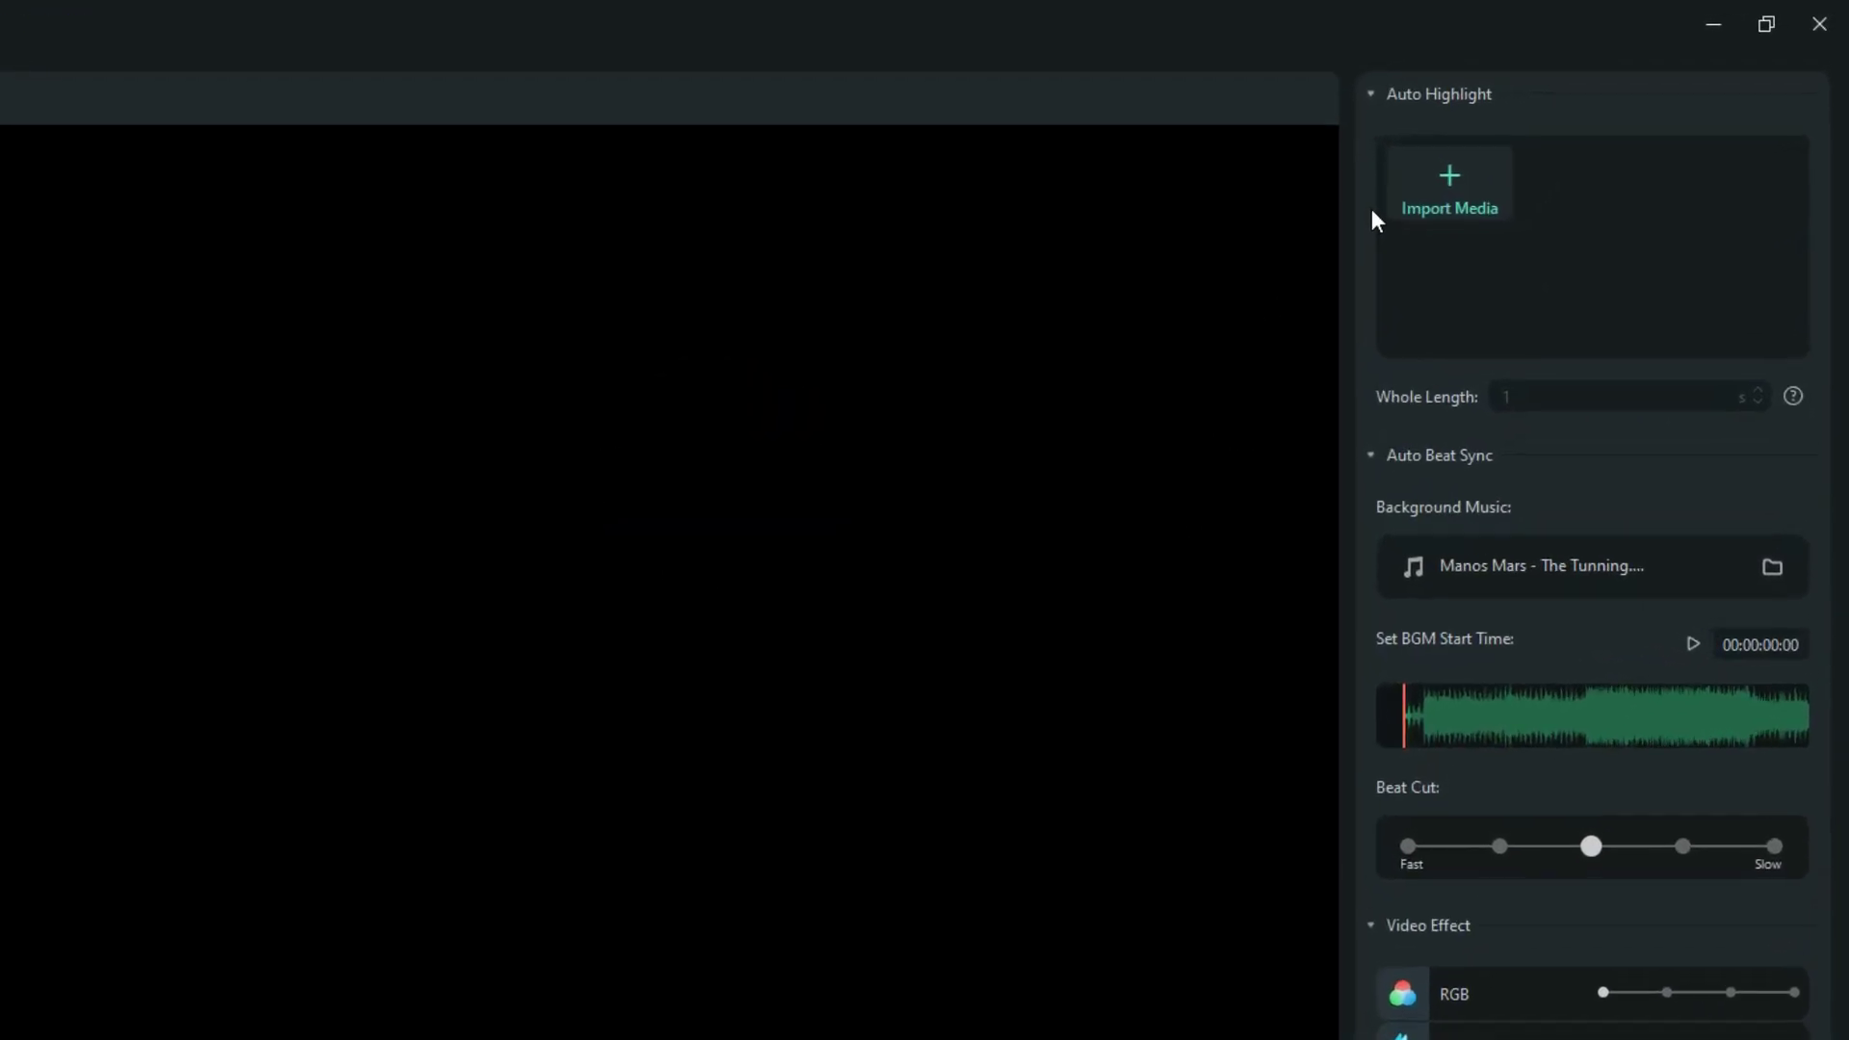
{"action": "left_click", "coordinate": [1422, 207]}
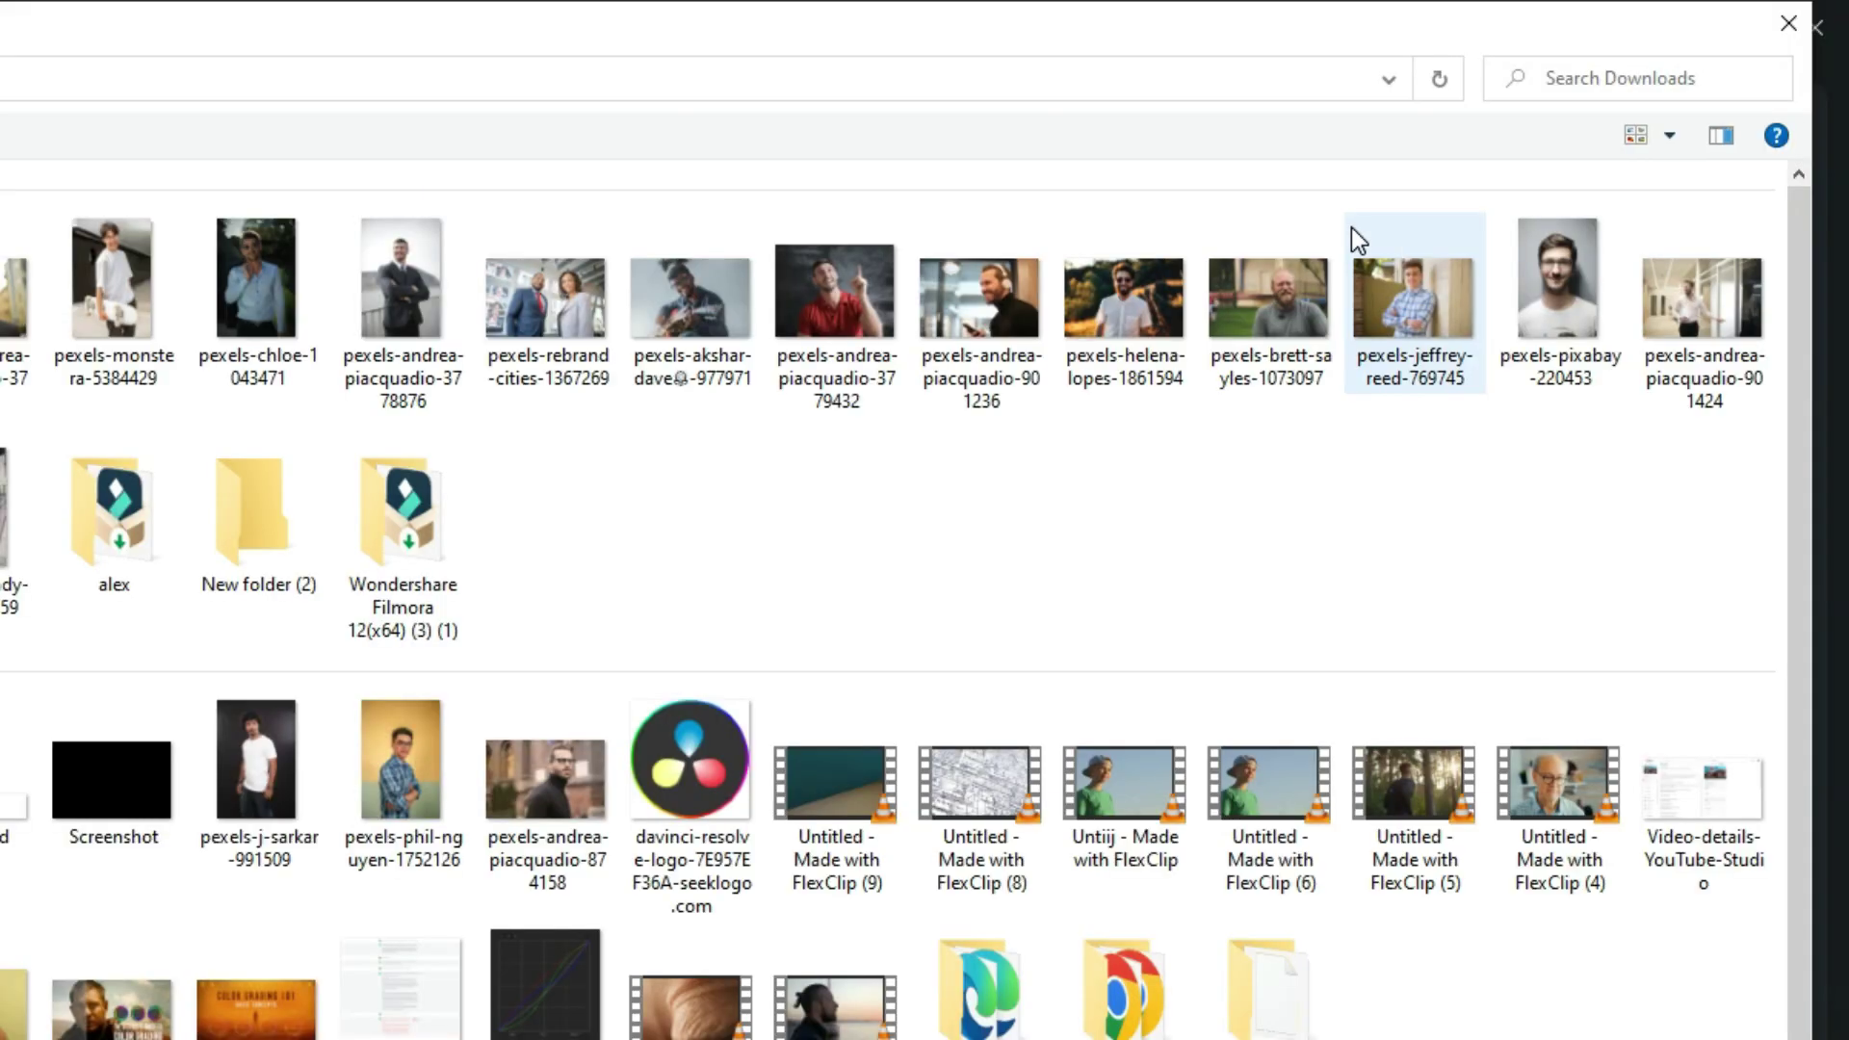
{"action": "left_click_drag", "start_coordinate": [1758, 452], "coordinate": [0, 547]}
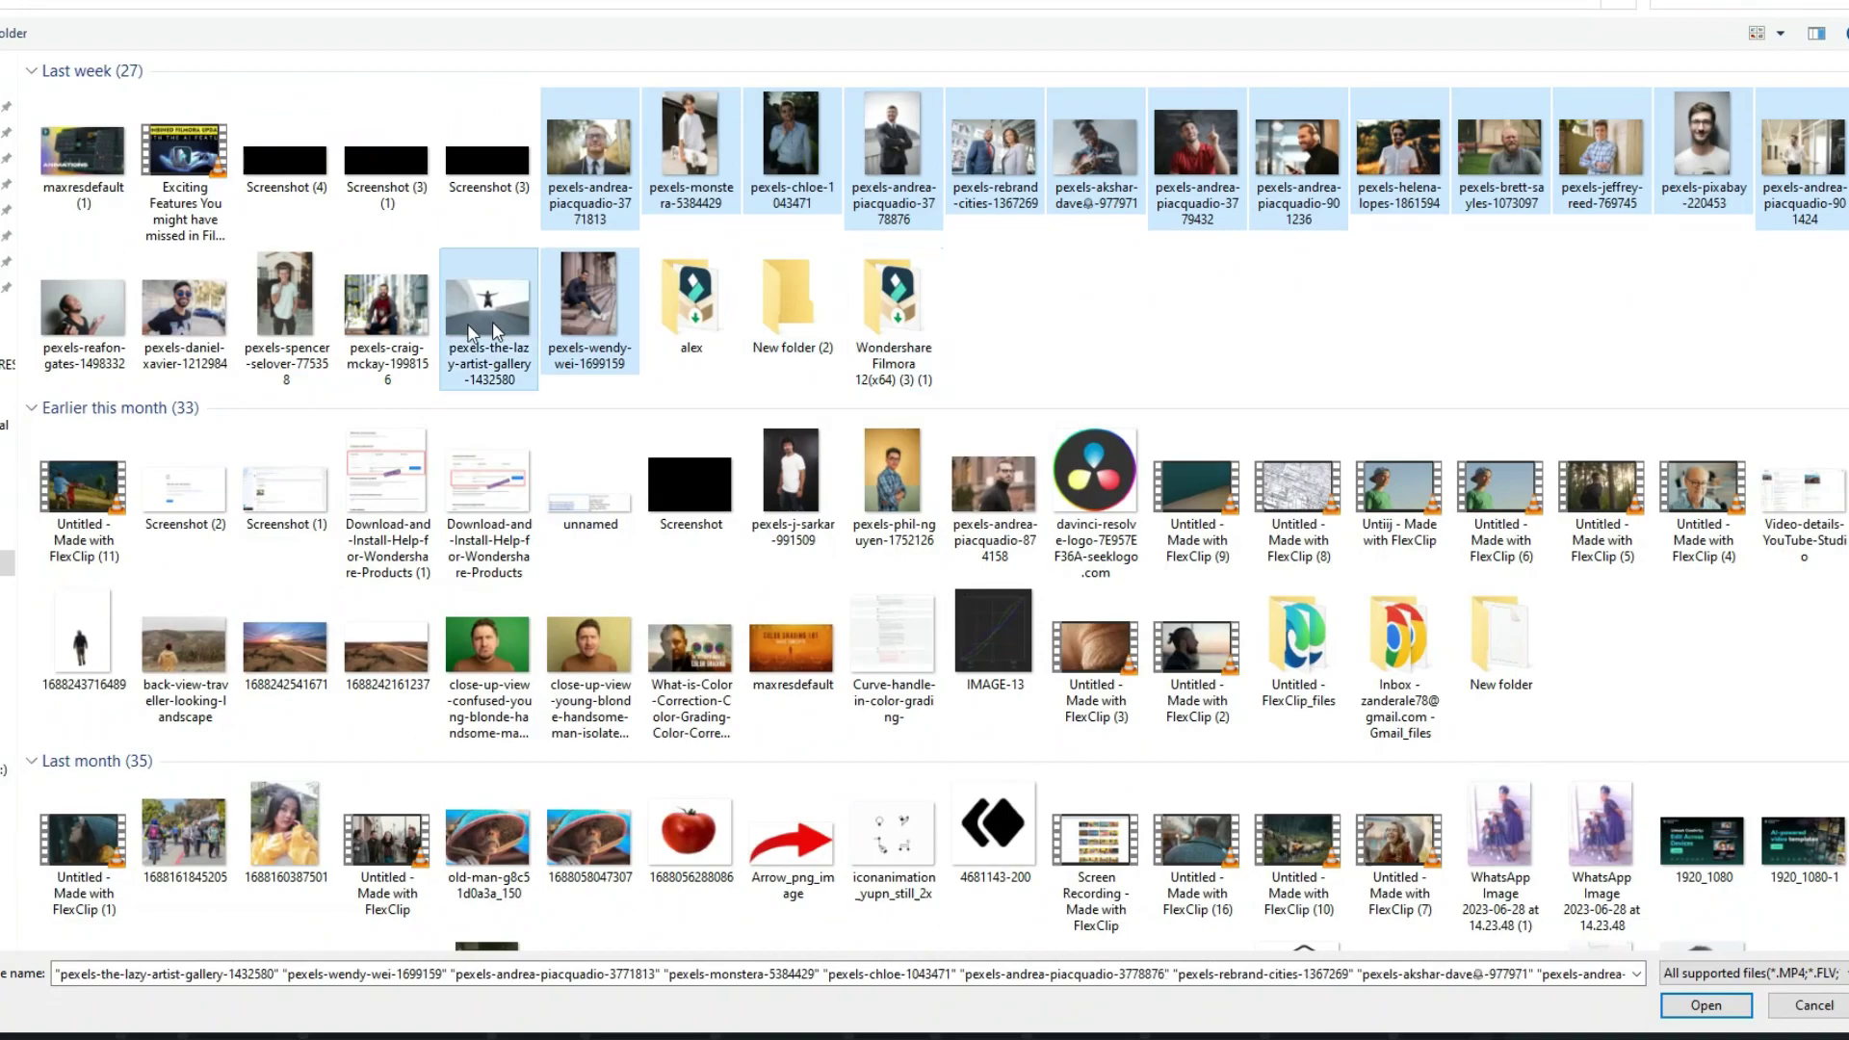
{"action": "left_click_drag", "start_coordinate": [493, 322], "coordinate": [57, 322]}
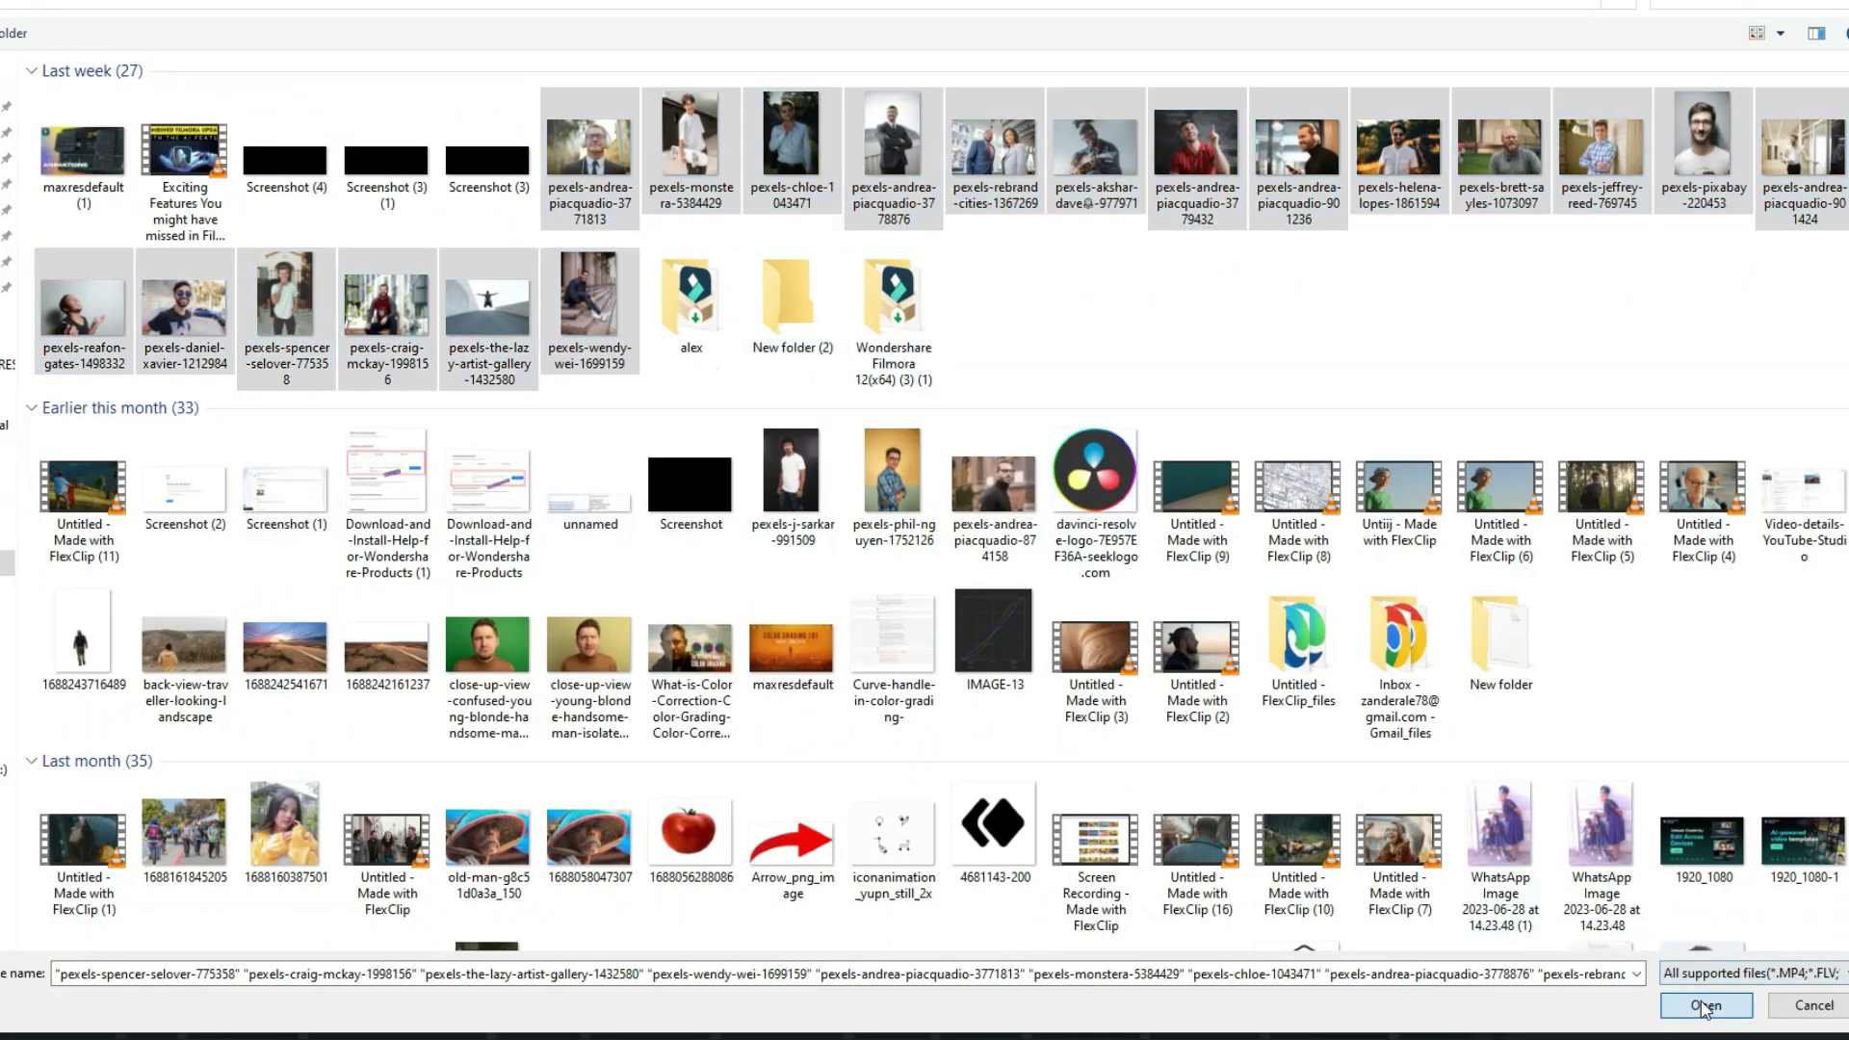
Import the selected photos, set Whole Length to 10 seconds, and preview the background music.
{"action": "left_click", "coordinate": [1705, 1004]}
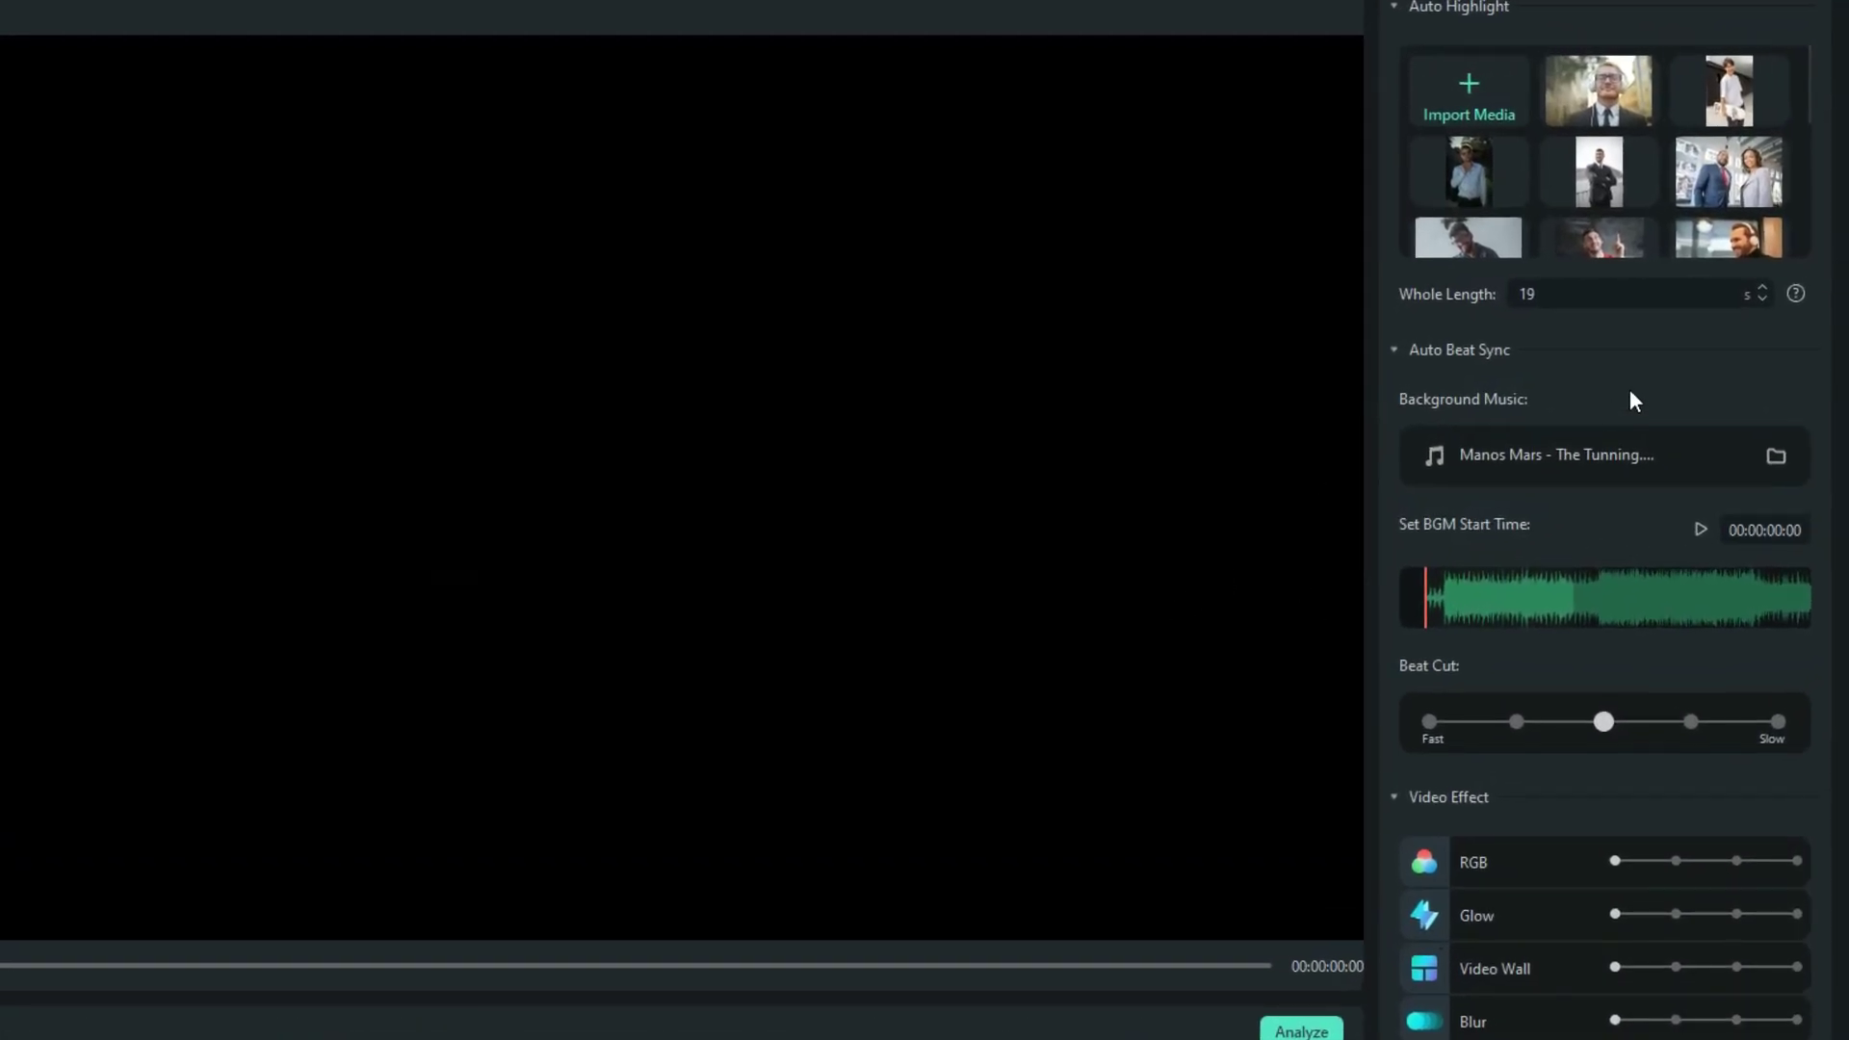
{"action": "left_click", "coordinate": [1581, 307]}
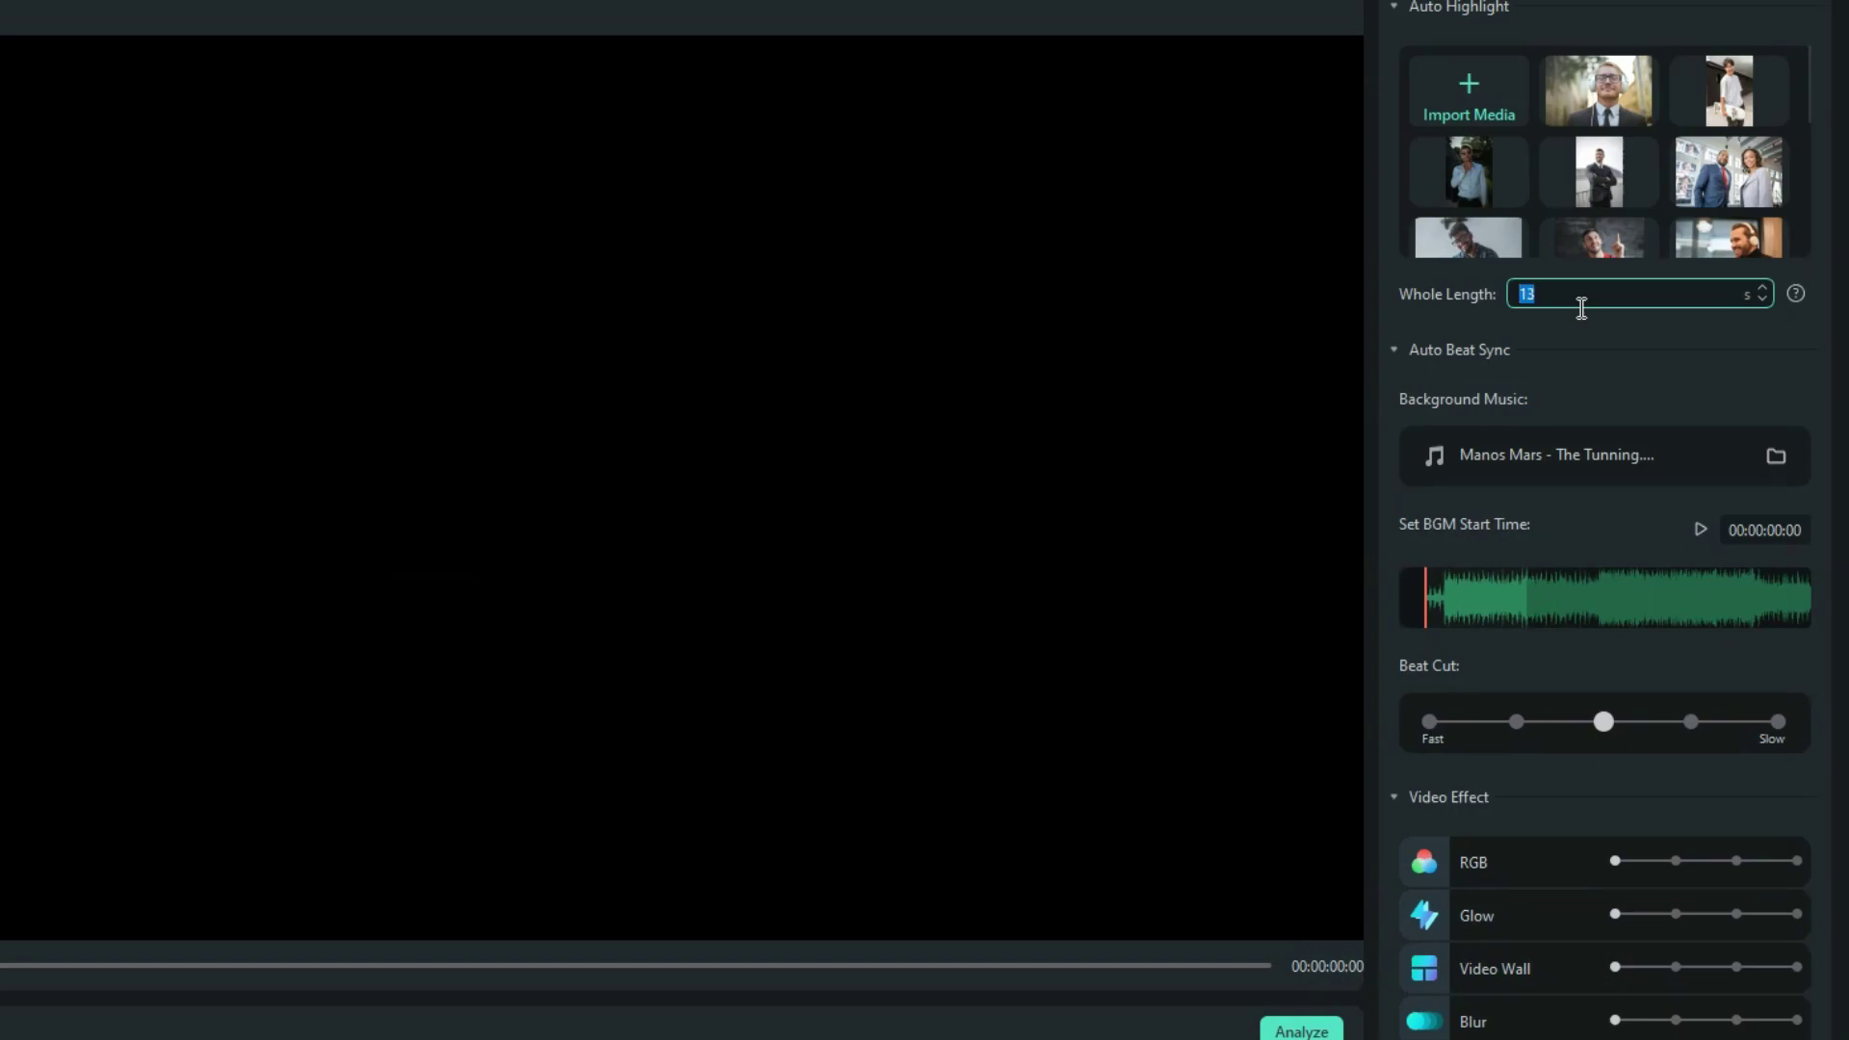
{"action": "key", "text": "Return"}
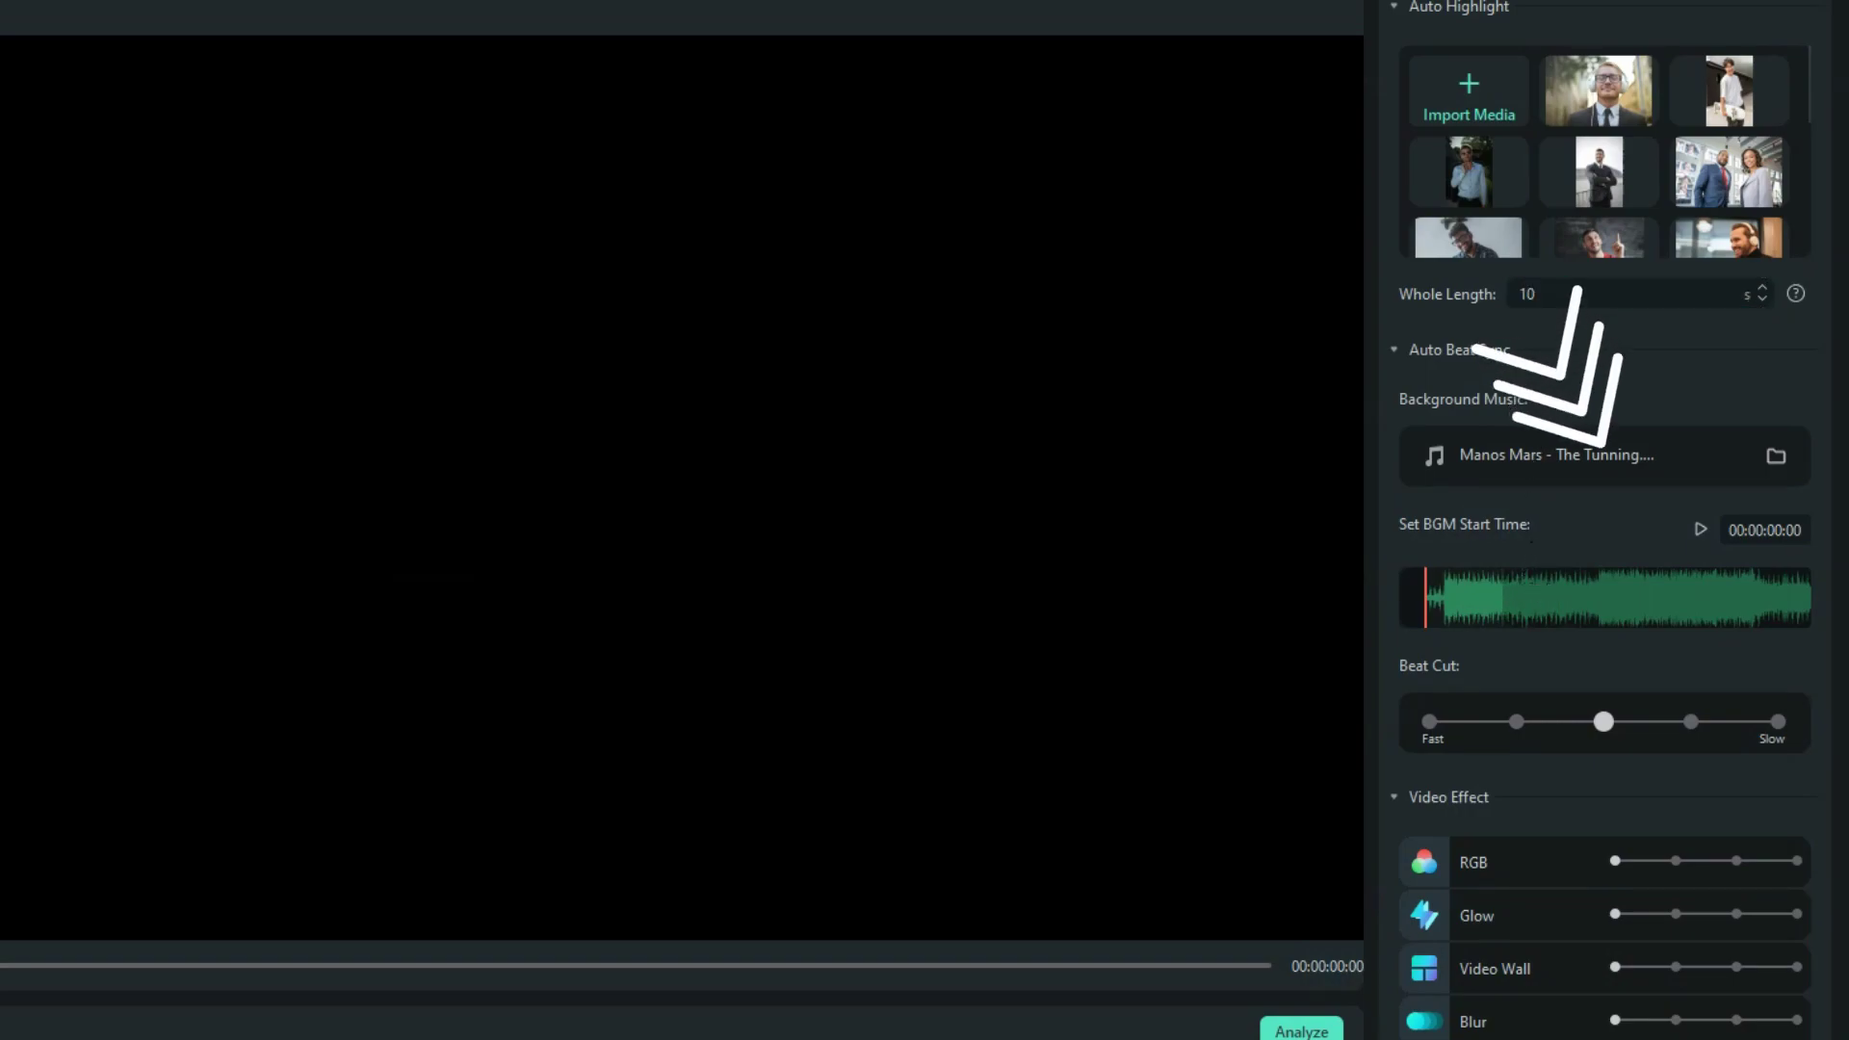
{"action": "key", "text": "space"}
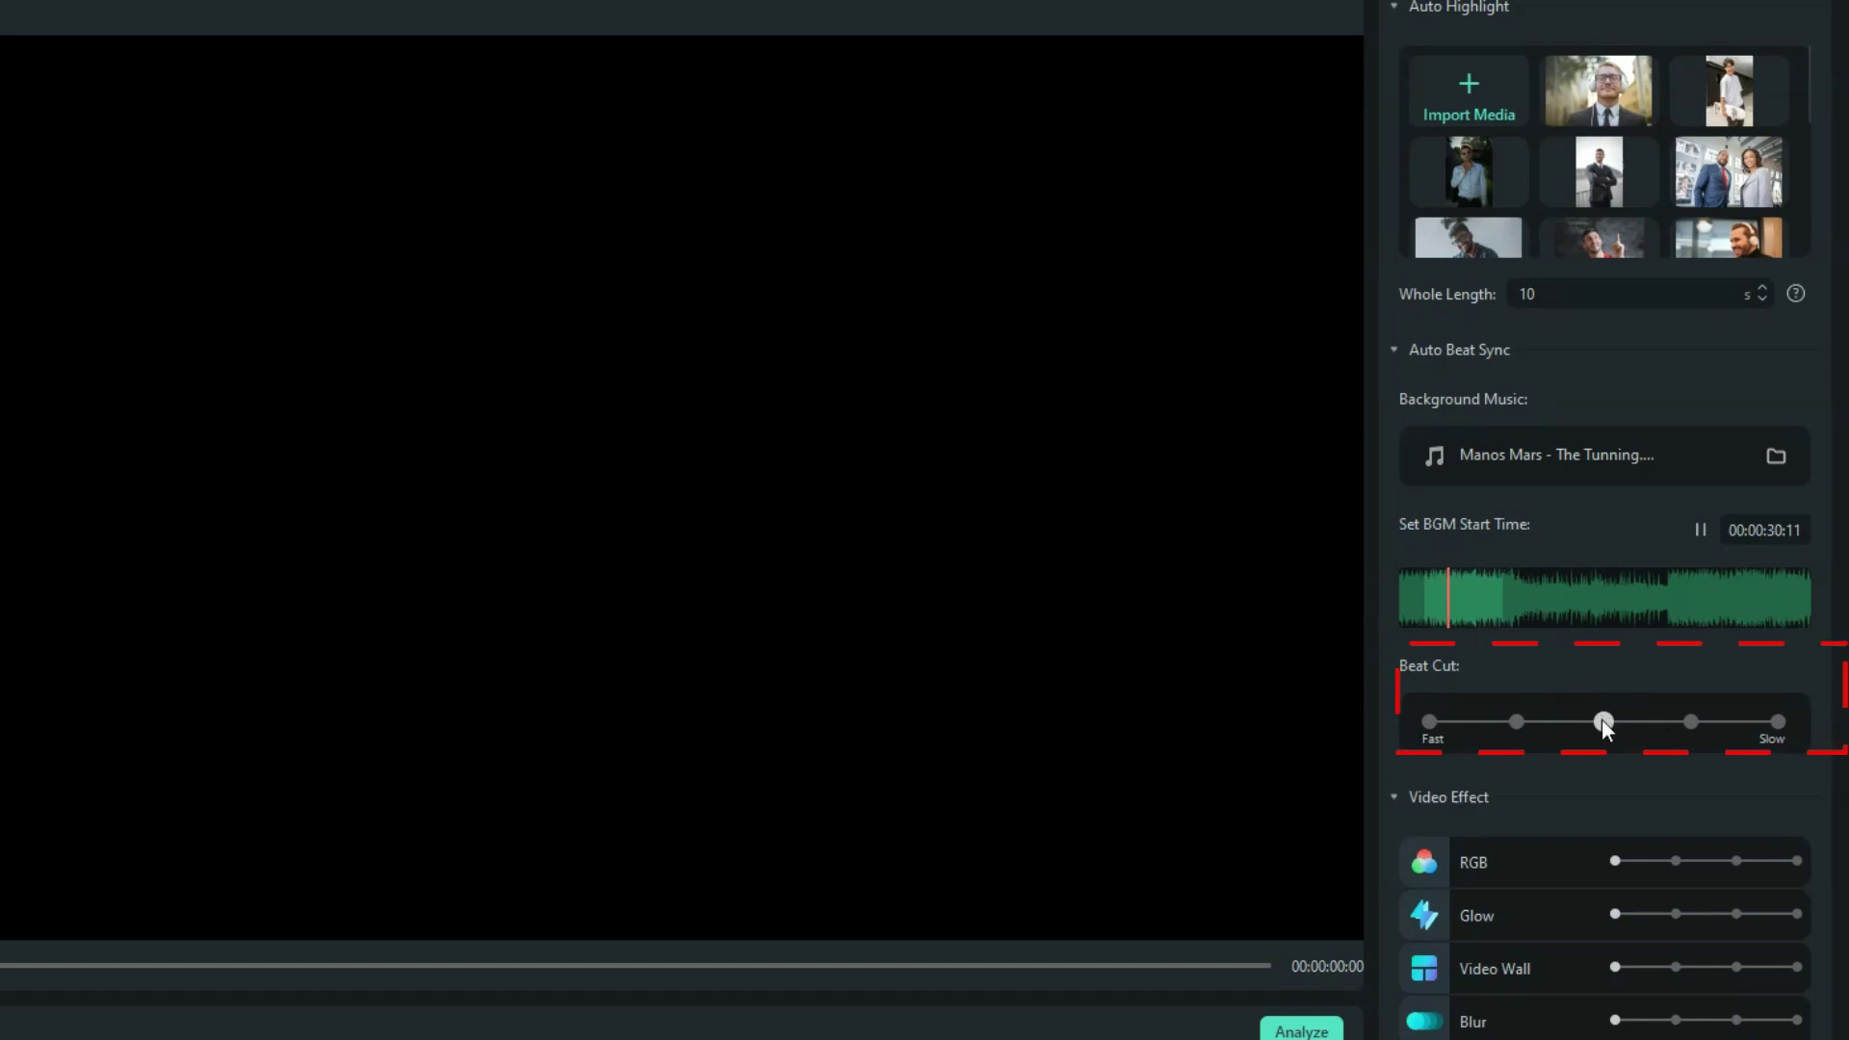
Set Beat Cut to Fast and add RGB, Glow, Video Wall and Blur effects.
{"action": "left_click_drag", "start_coordinate": [1602, 719], "coordinate": [1436, 715]}
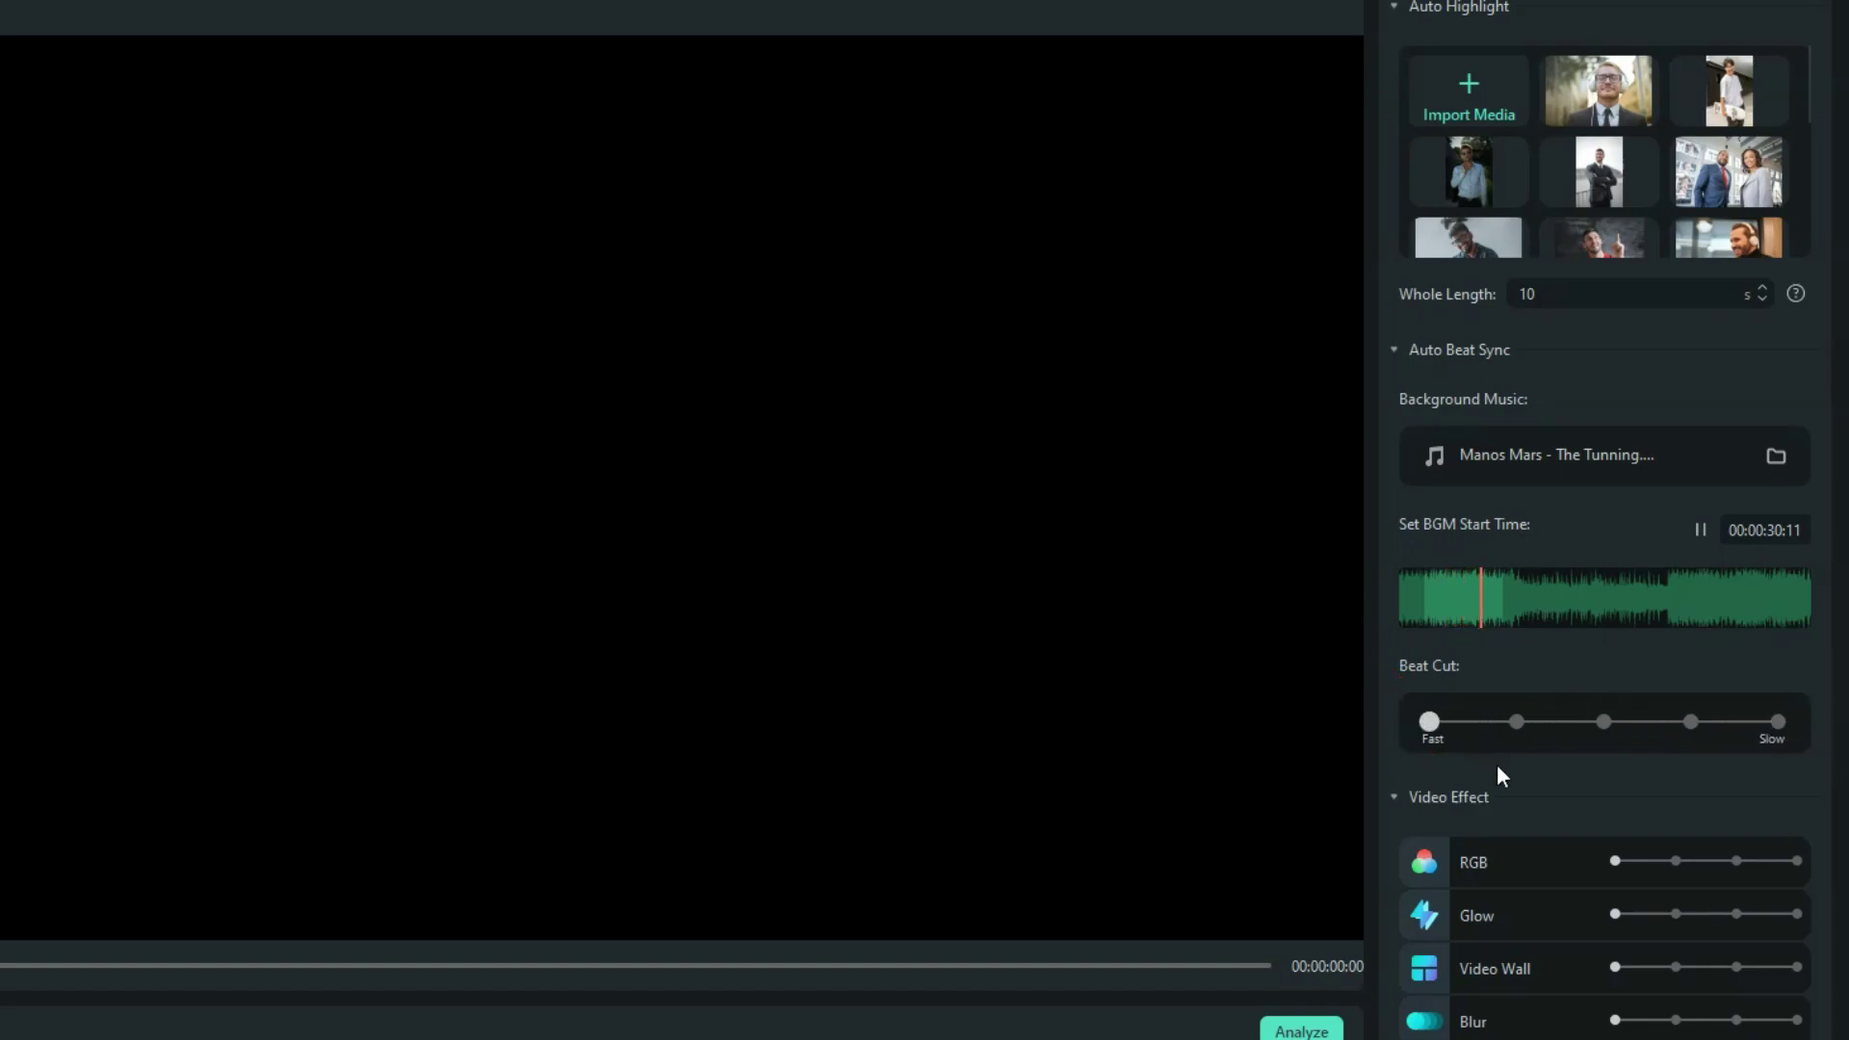
{"action": "left_click_drag", "start_coordinate": [1622, 873], "coordinate": [1666, 863]}
{"action": "left_click", "coordinate": [1787, 911]}
{"action": "left_click", "coordinate": [1683, 970]}
{"action": "left_click", "coordinate": [1677, 1017]}
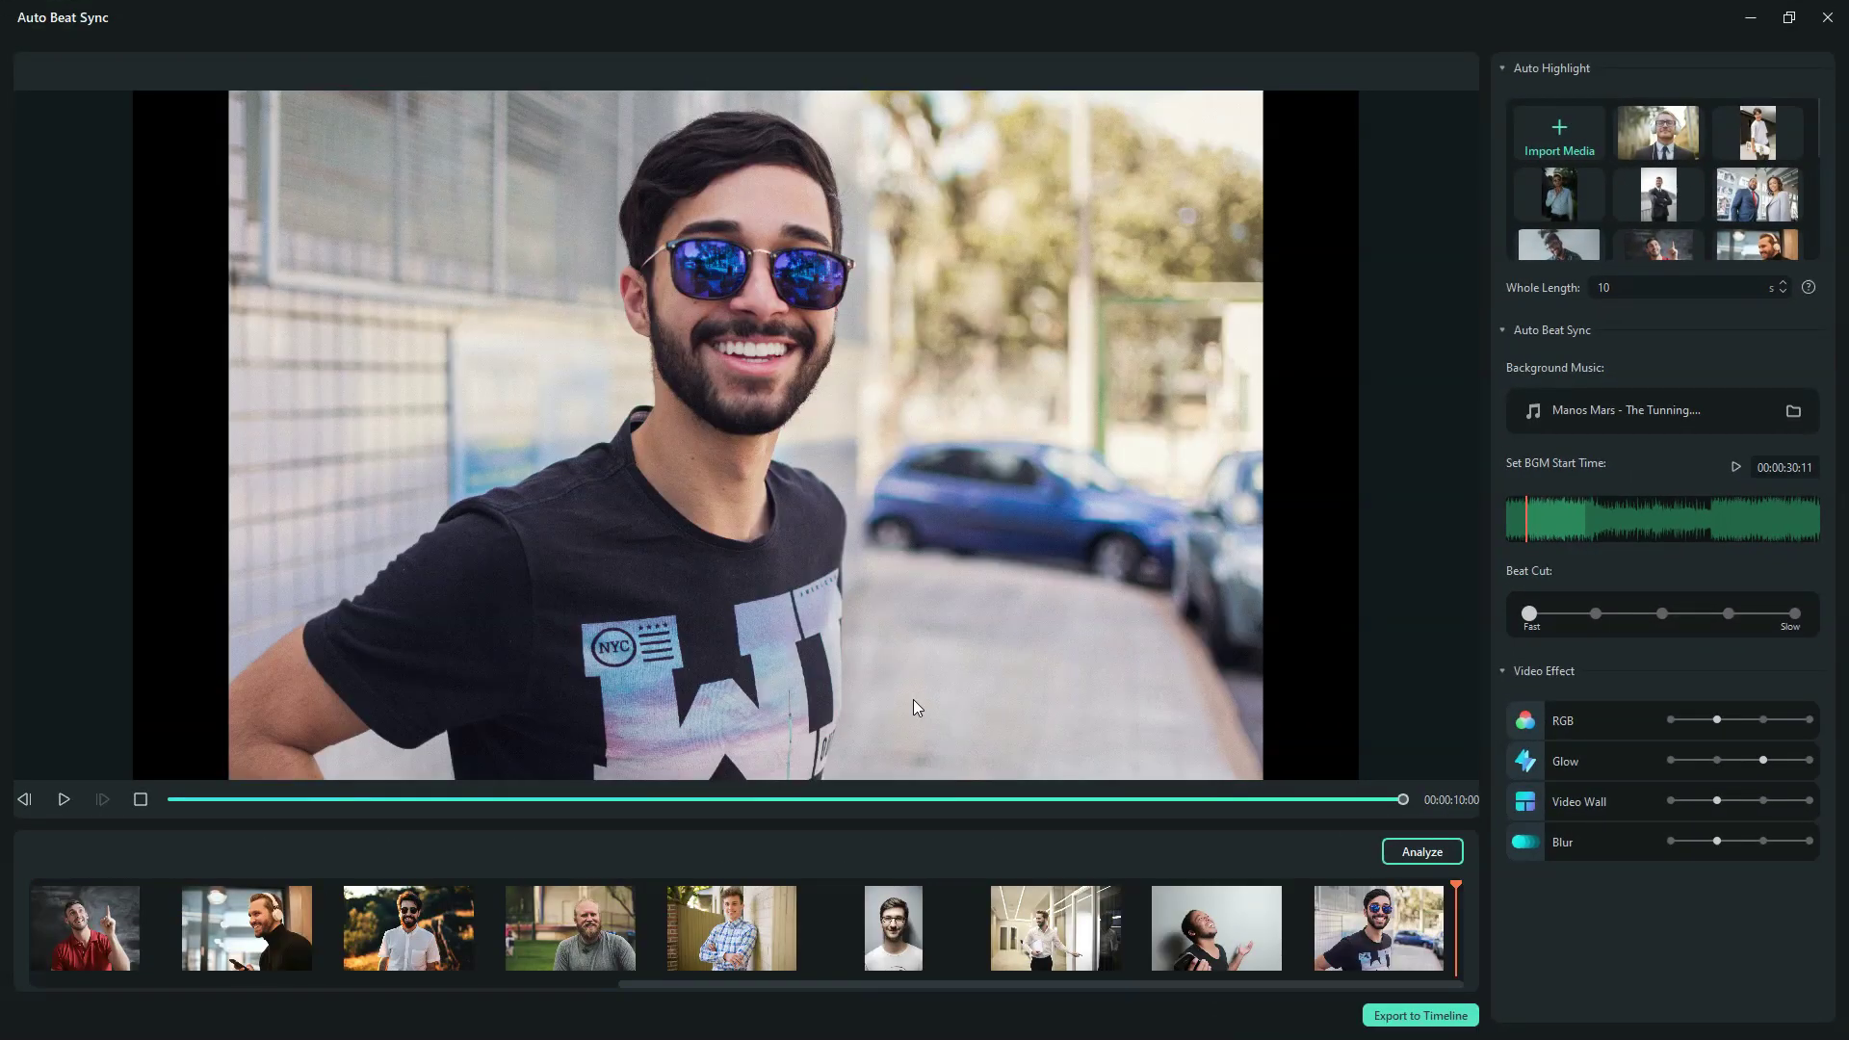
Export the beat-synced slideshow to the timeline and zoom out to view the whole sequence.
{"action": "left_click", "coordinate": [1400, 1017]}
{"action": "scroll", "coordinate": [693, 749], "scroll_direction": "down", "scroll_amount": 3}
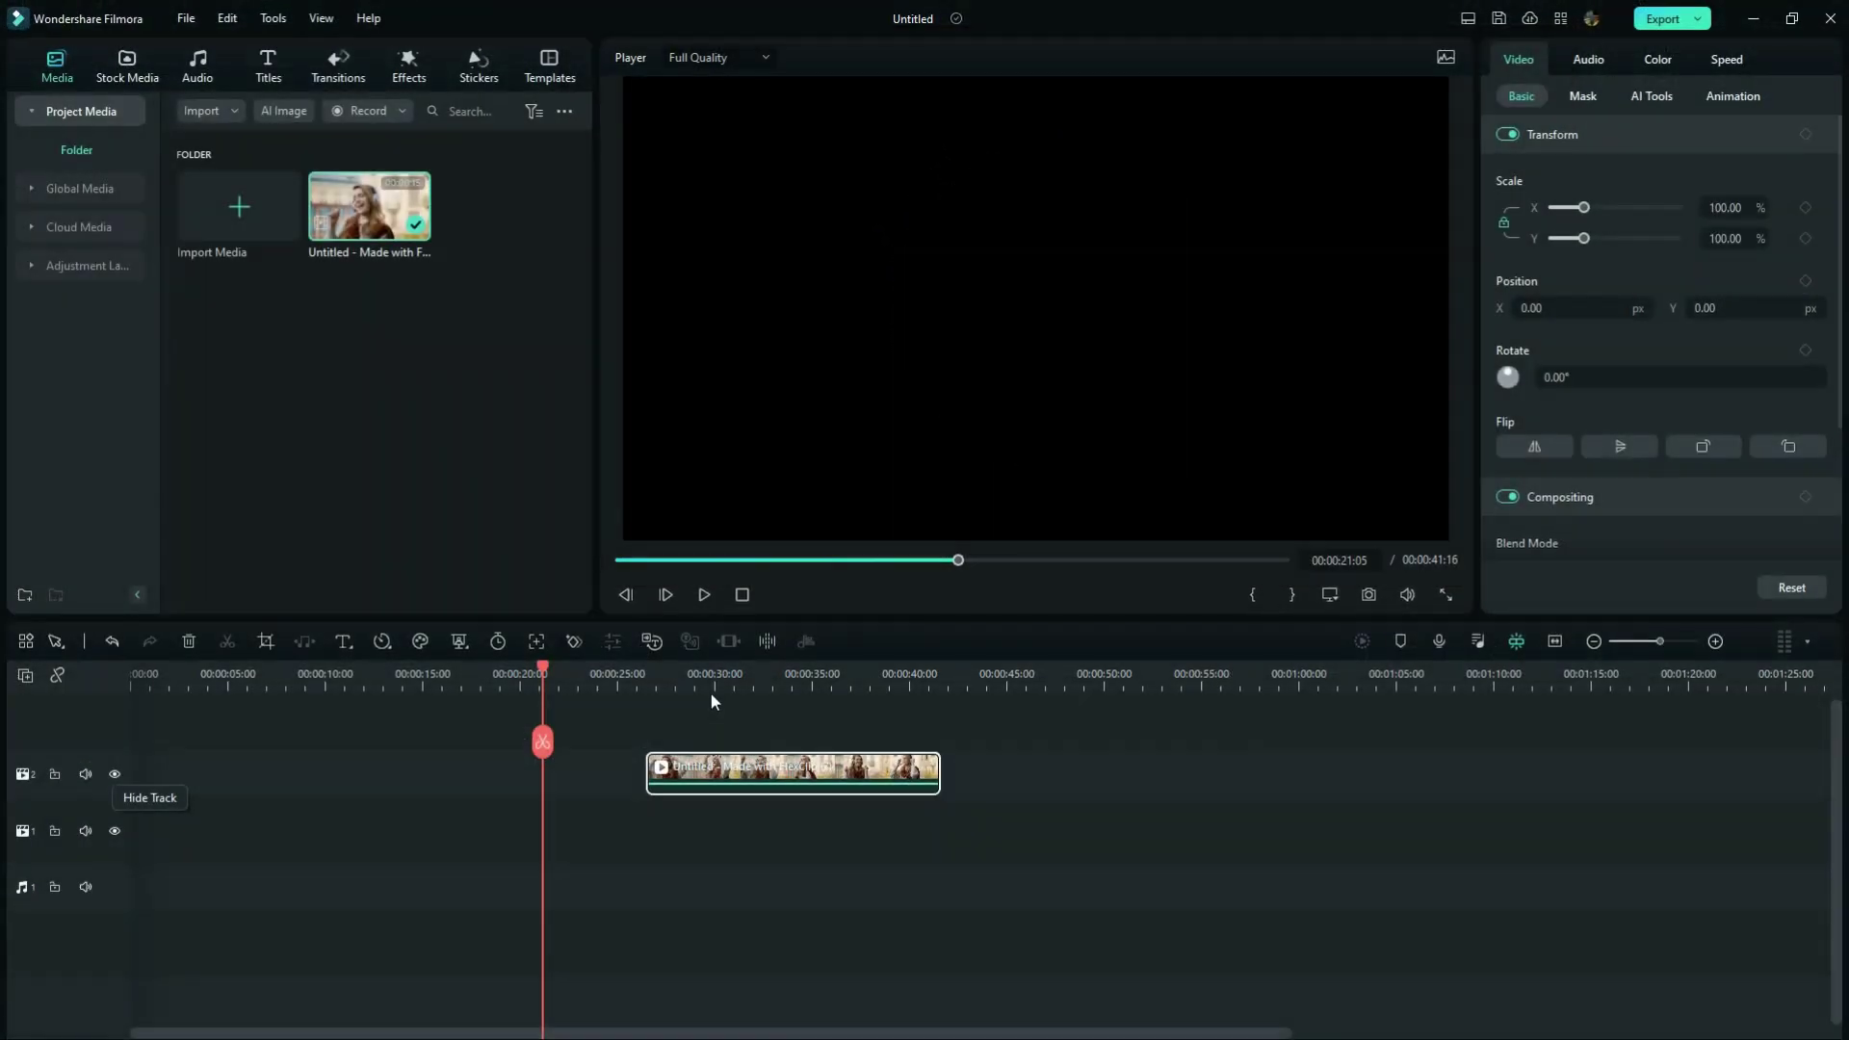
Change the project aspect ratio to 4:5 (Vertical) in Project Settings.
{"action": "left_click", "coordinate": [711, 693]}
{"action": "scroll", "coordinate": [883, 685], "scroll_direction": "up", "scroll_amount": 2}
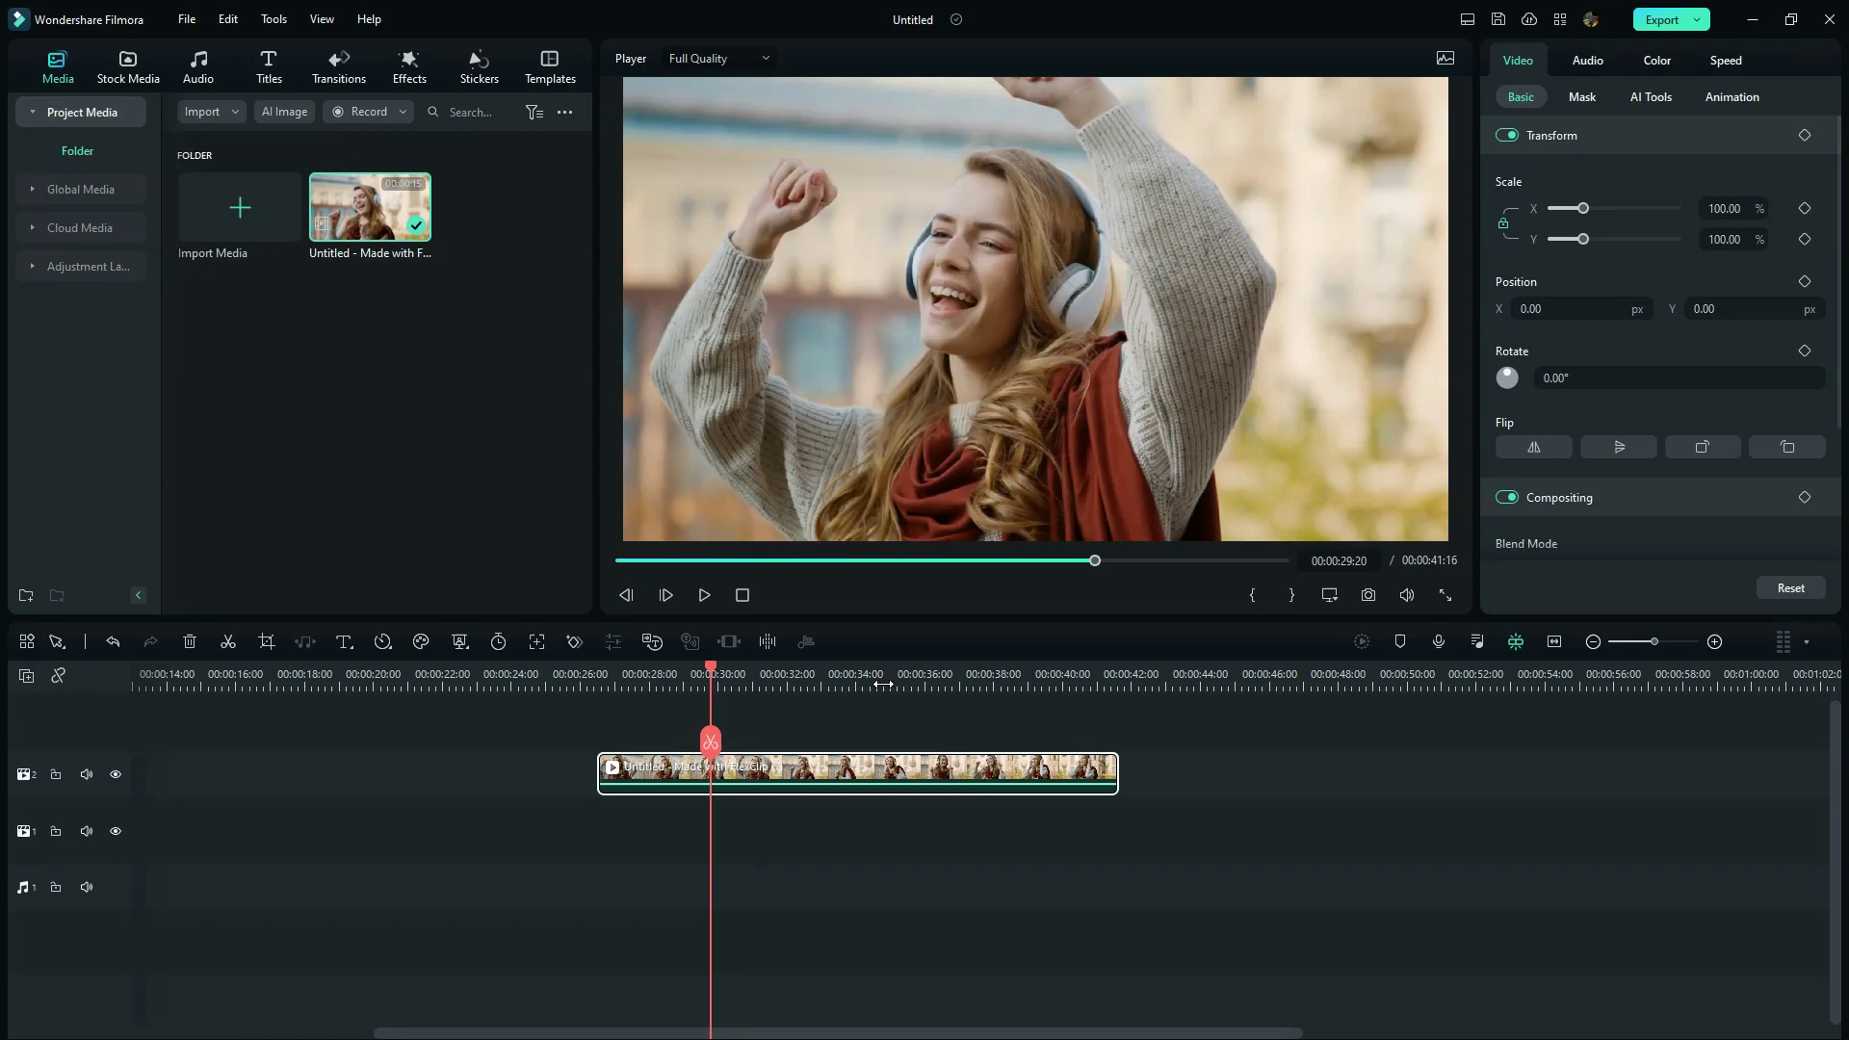
{"action": "scroll", "coordinate": [883, 685], "scroll_direction": "up", "scroll_amount": 1}
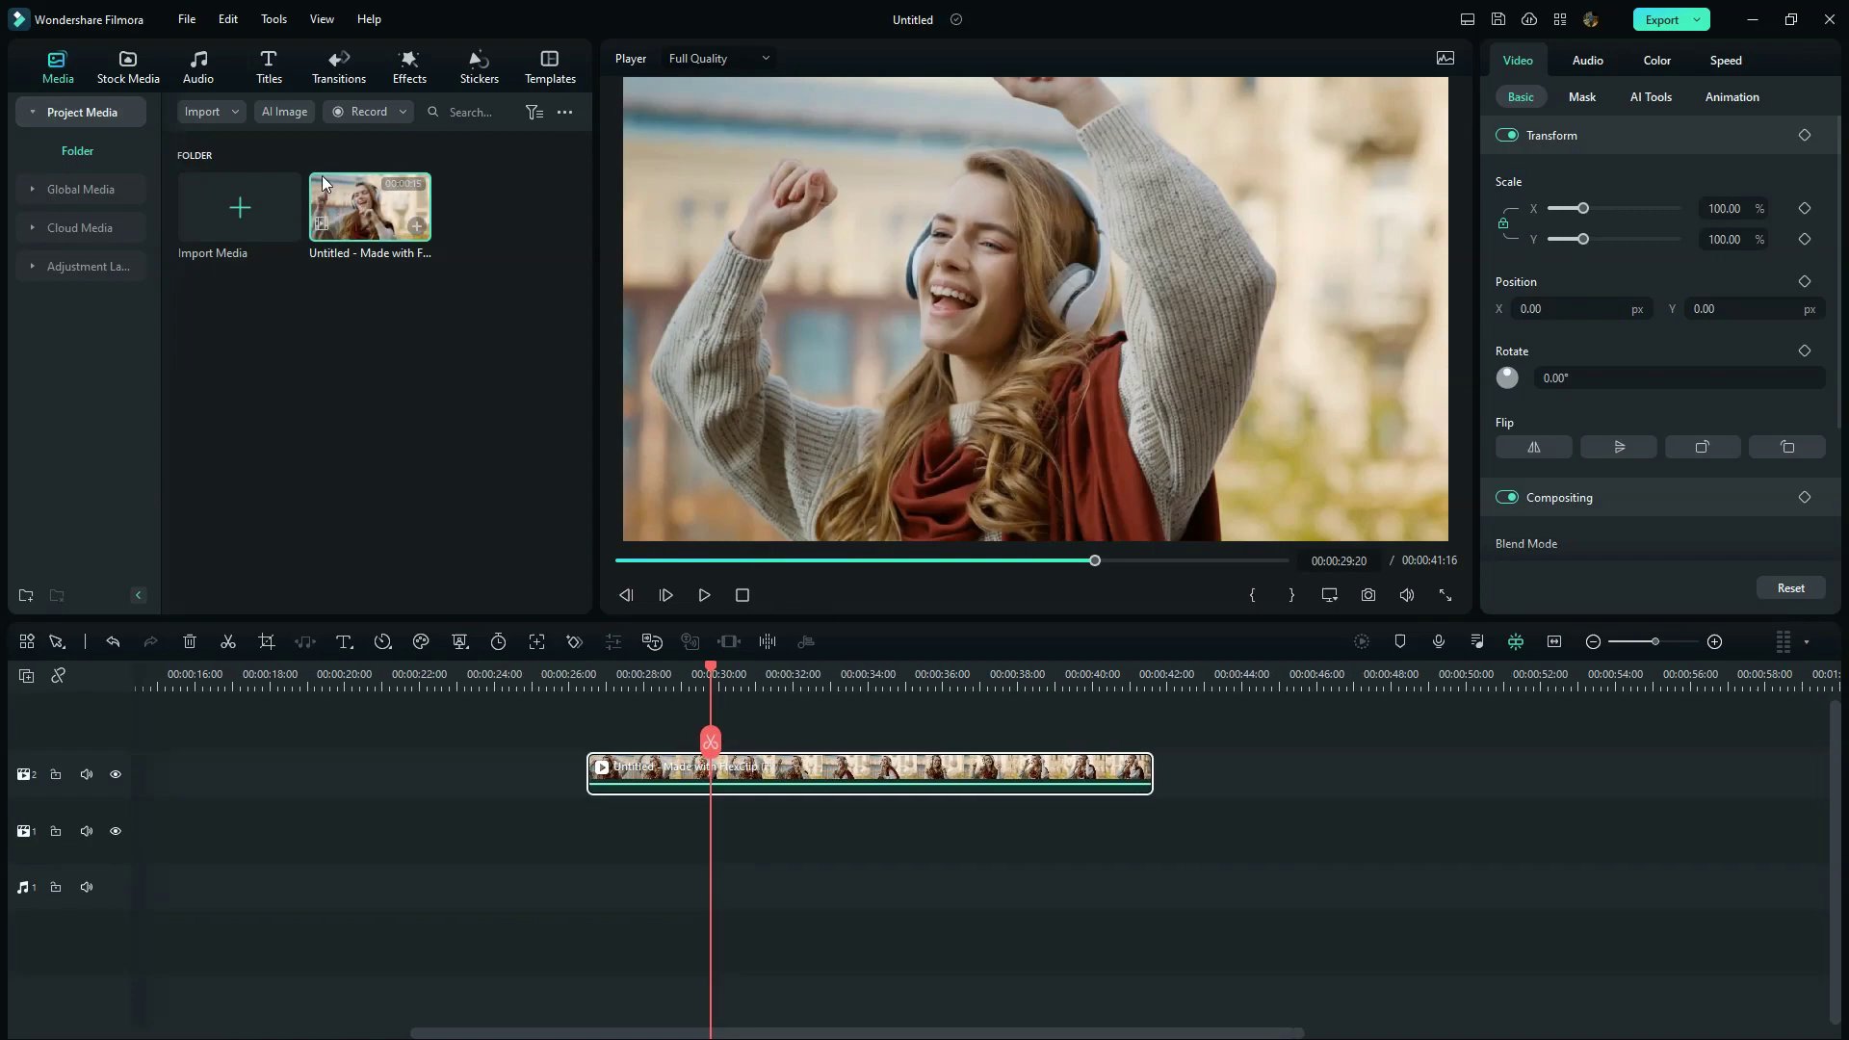
{"action": "left_click", "coordinate": [185, 20]}
{"action": "left_click", "coordinate": [221, 364]}
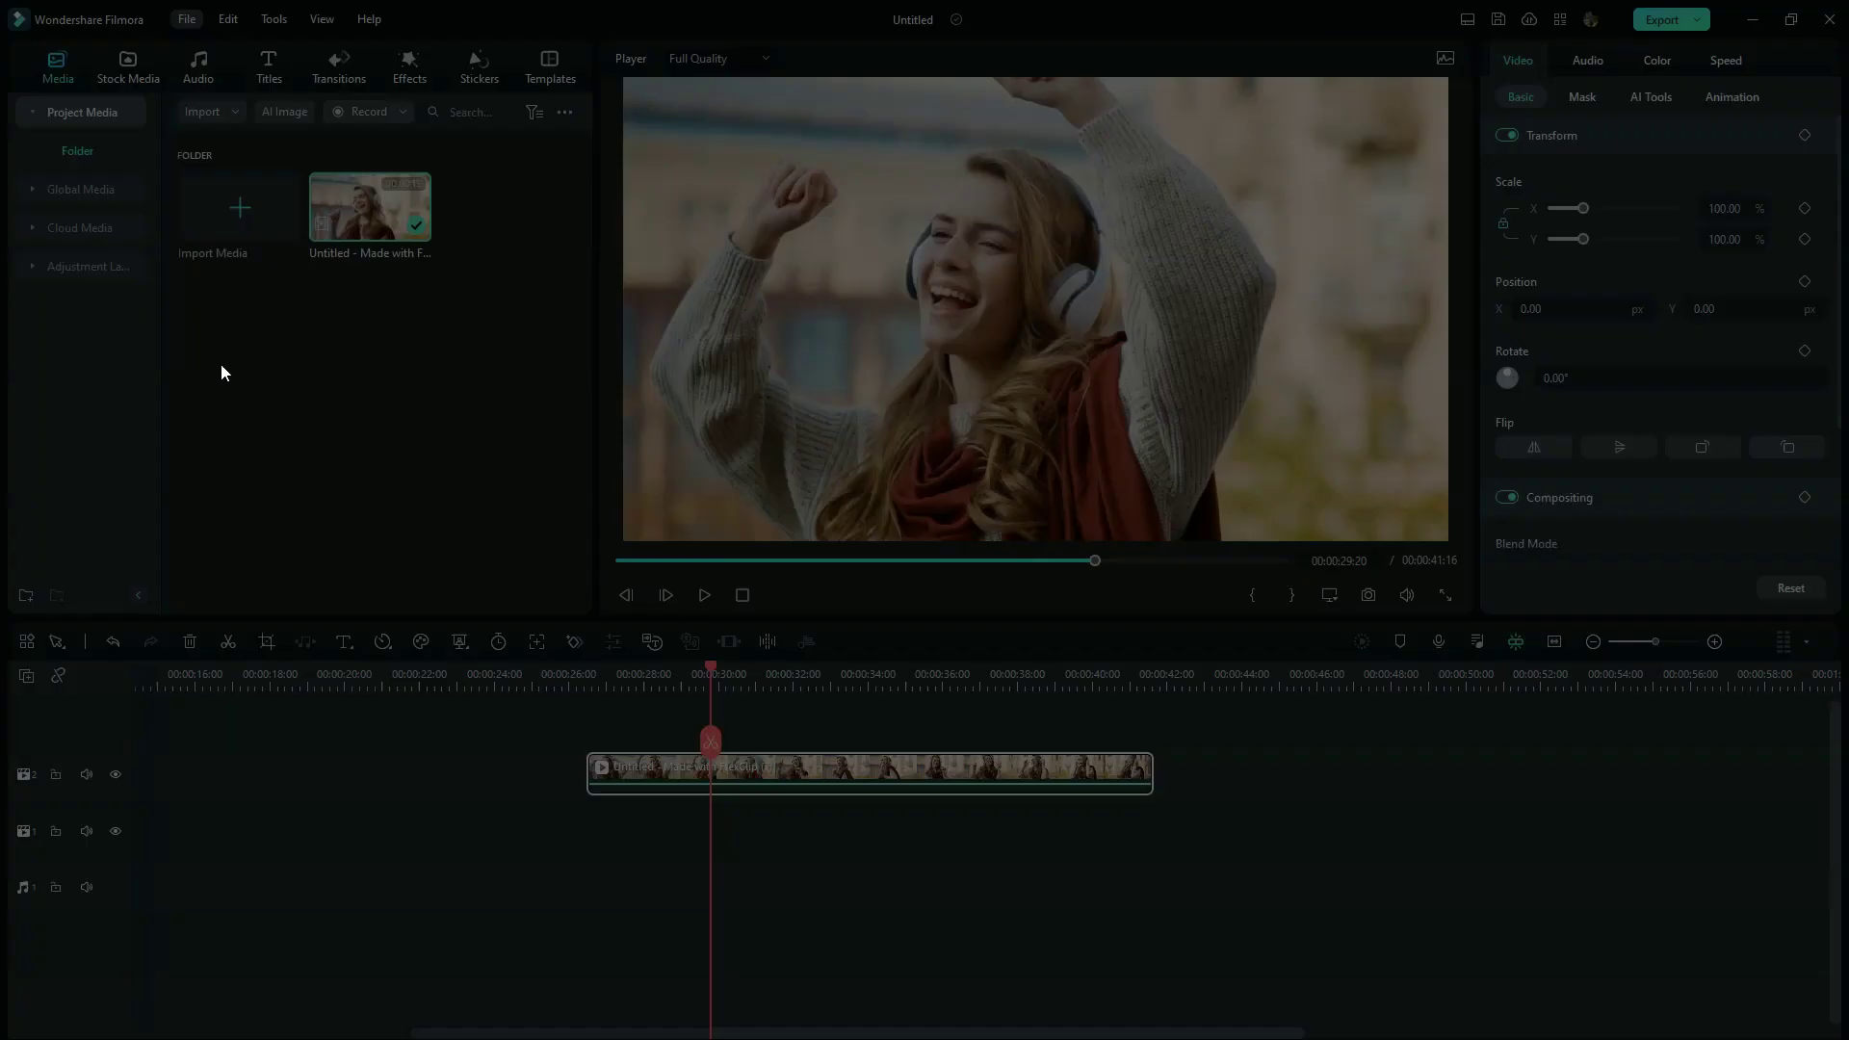
{"action": "left_click", "coordinate": [903, 385]}
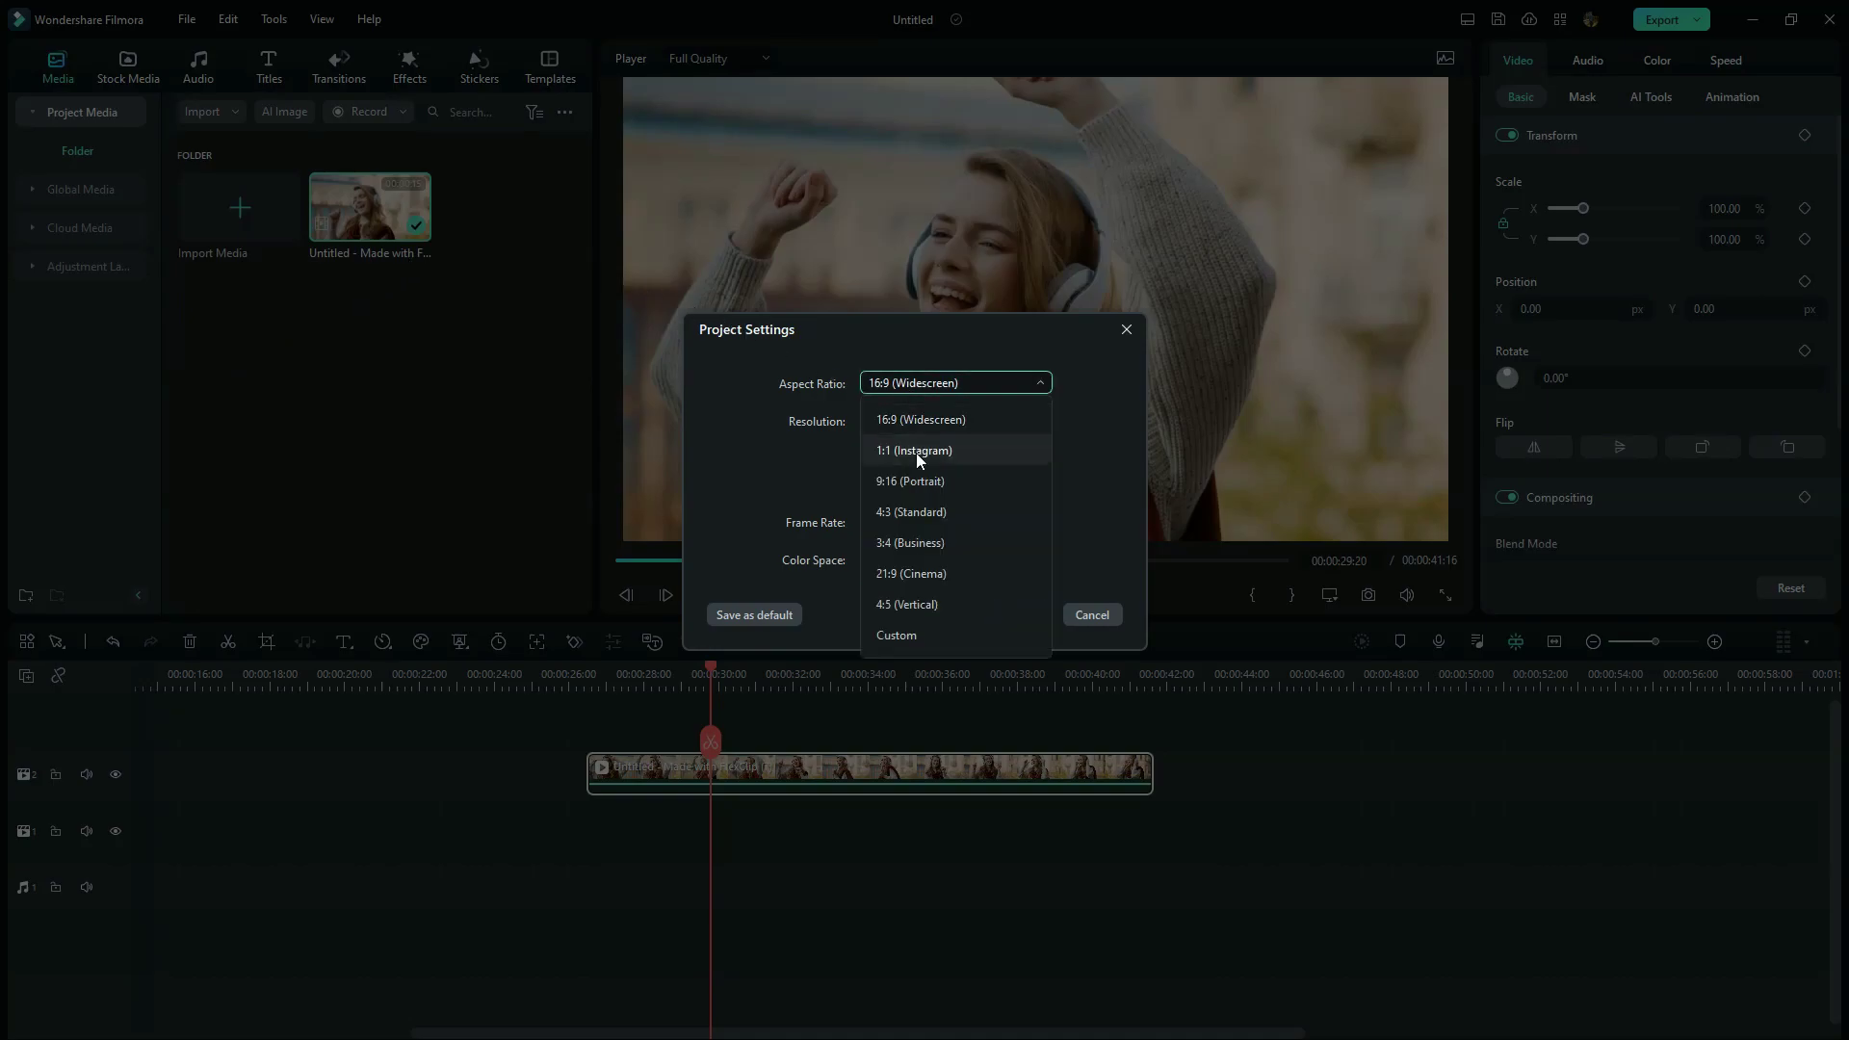
{"action": "left_click", "coordinate": [901, 605]}
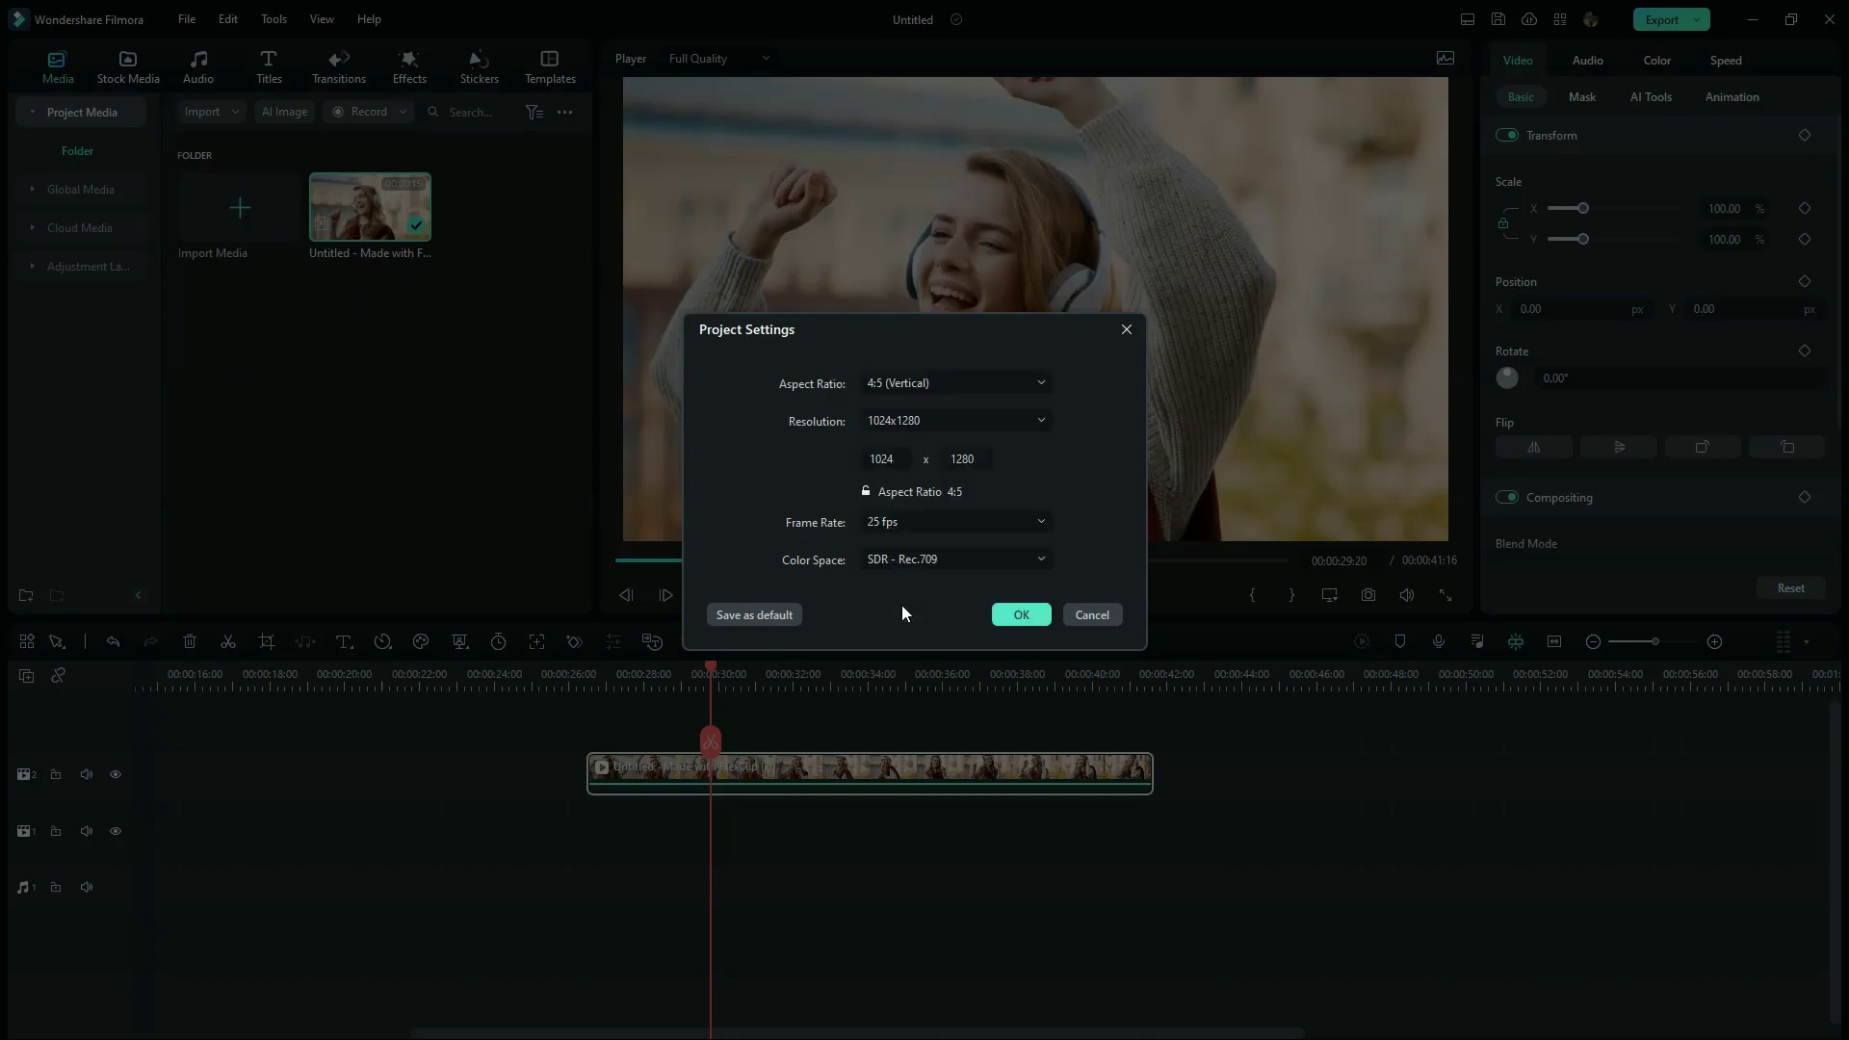
{"action": "left_click", "coordinate": [1019, 615]}
Scale the video to 251.97% and keyframe its position at 00:00:27:08 and 00:00:33:13 to follow the subject.
{"action": "left_click_drag", "start_coordinate": [1582, 238], "coordinate": [1630, 239]}
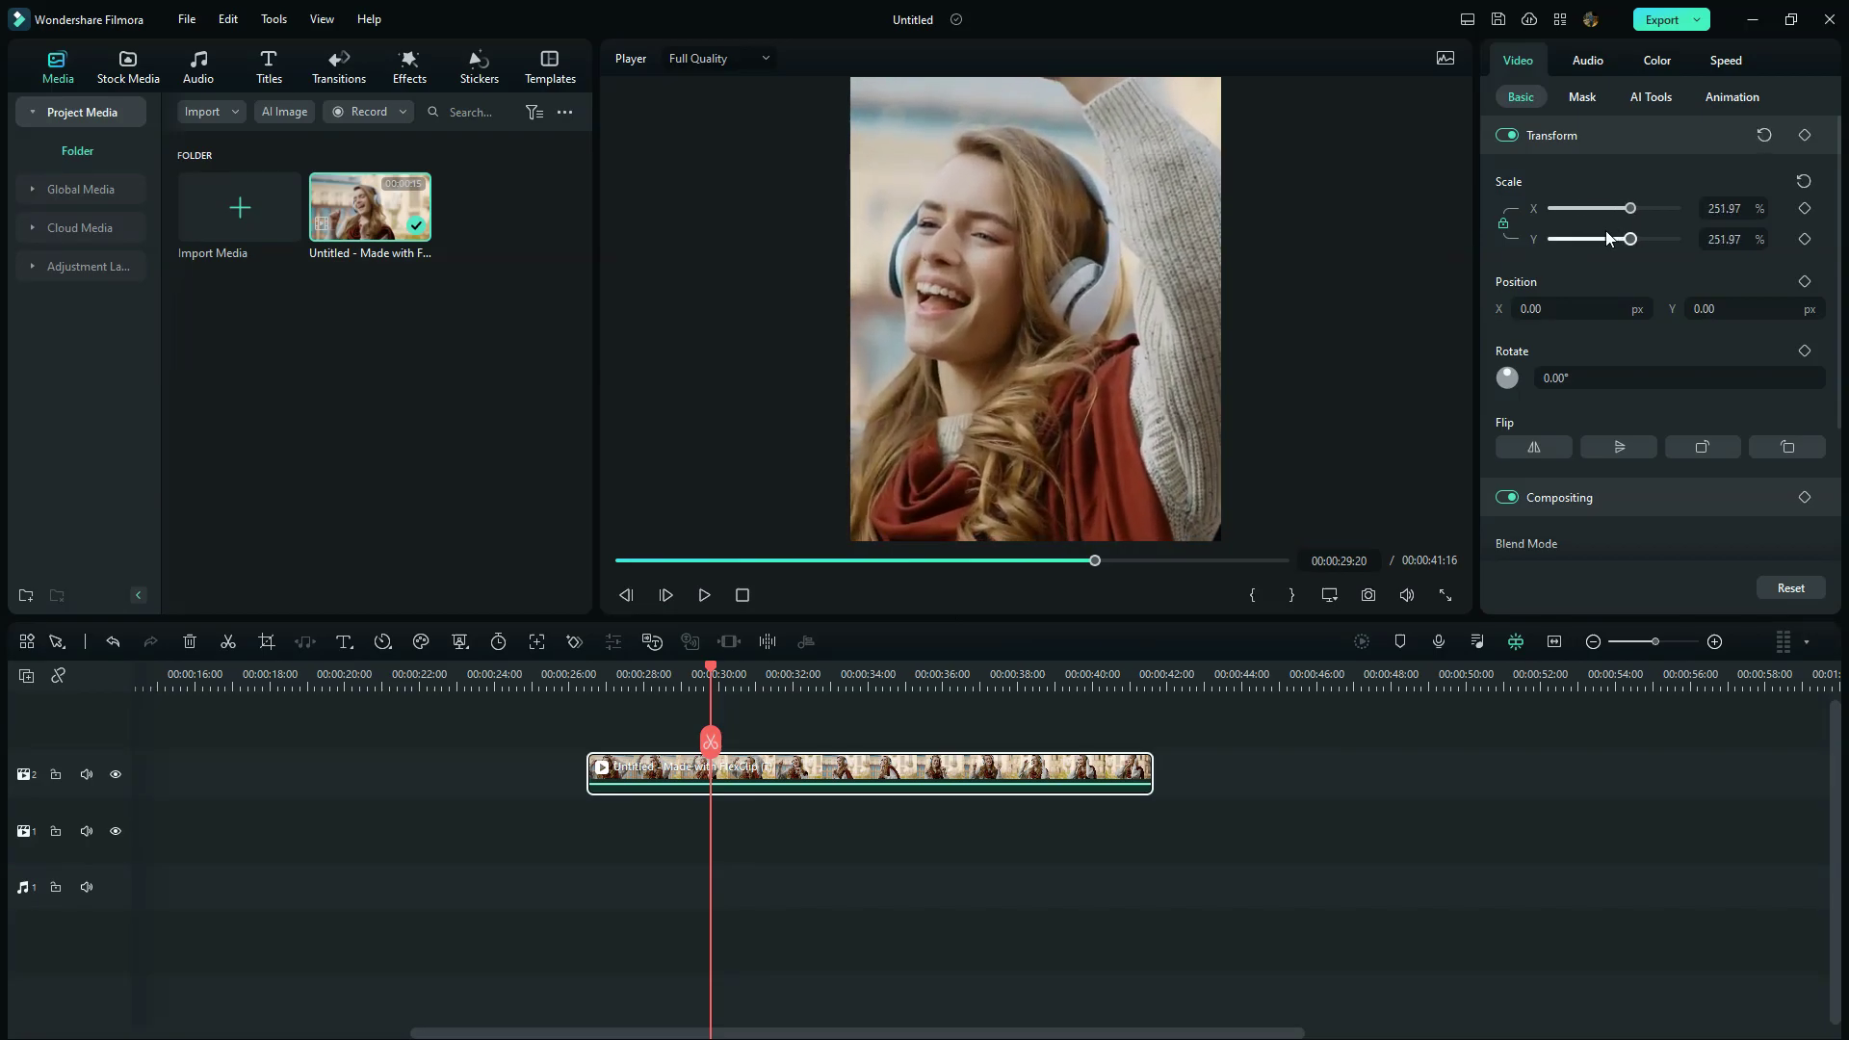
{"action": "left_click", "coordinate": [620, 685]}
{"action": "left_click", "coordinate": [1804, 140]}
{"action": "left_click_drag", "start_coordinate": [968, 428], "coordinate": [1008, 478]}
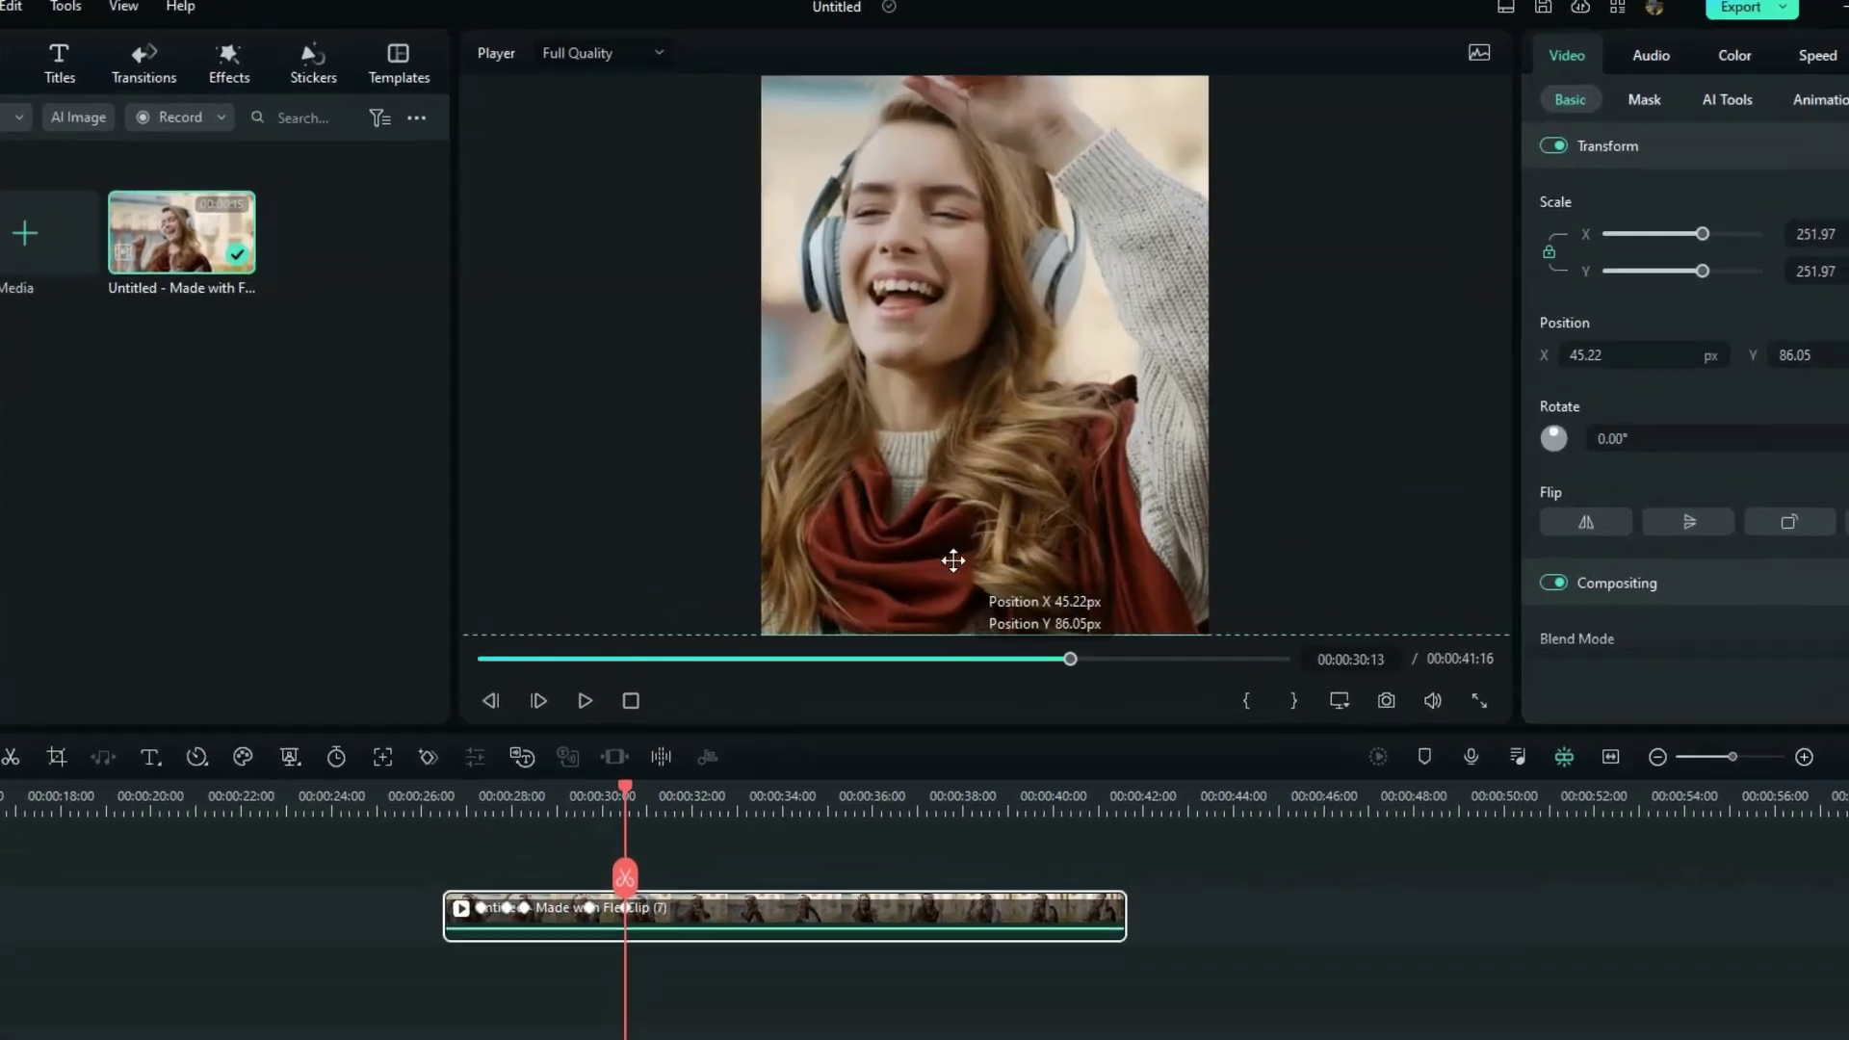
{"action": "left_click", "coordinate": [759, 802]}
{"action": "left_click_drag", "start_coordinate": [848, 368], "coordinate": [953, 514]}
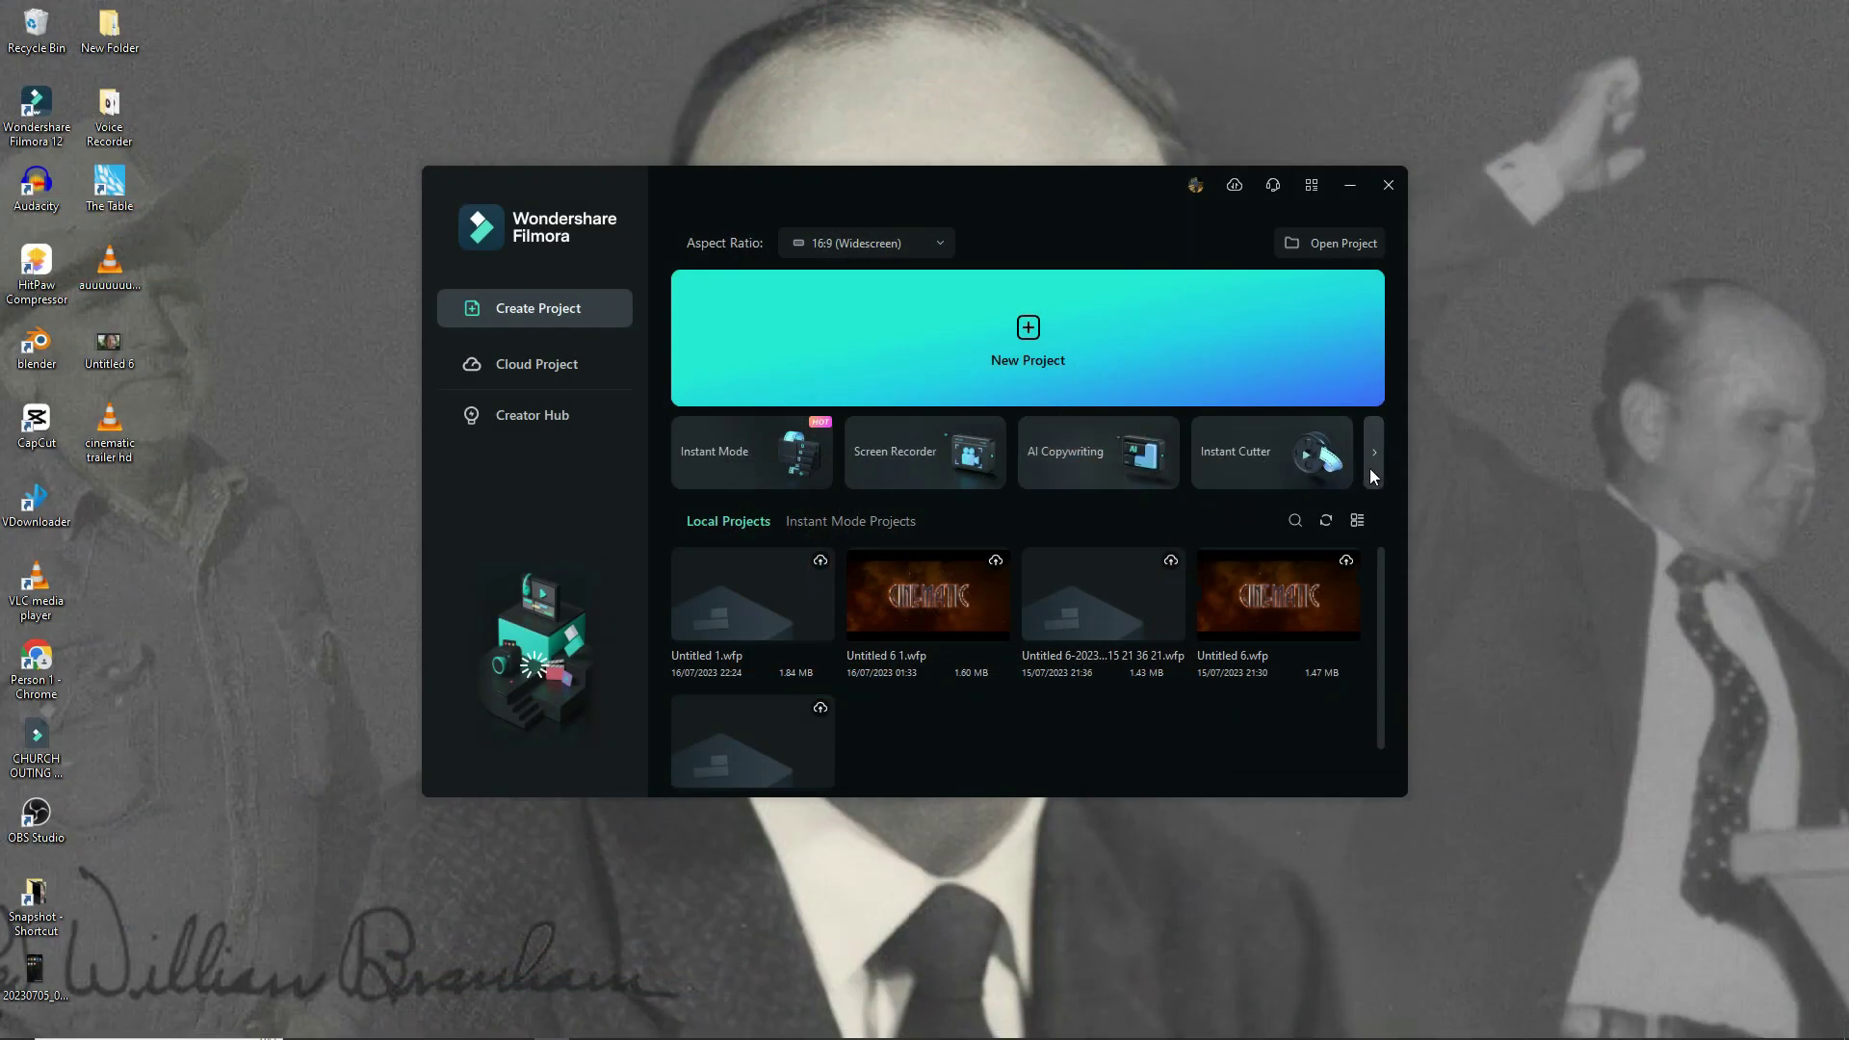
Open Auto Reframe and load 'Untitled - Made with FlexClip (7)' from Downloads.
{"action": "left_click", "coordinate": [1369, 468]}
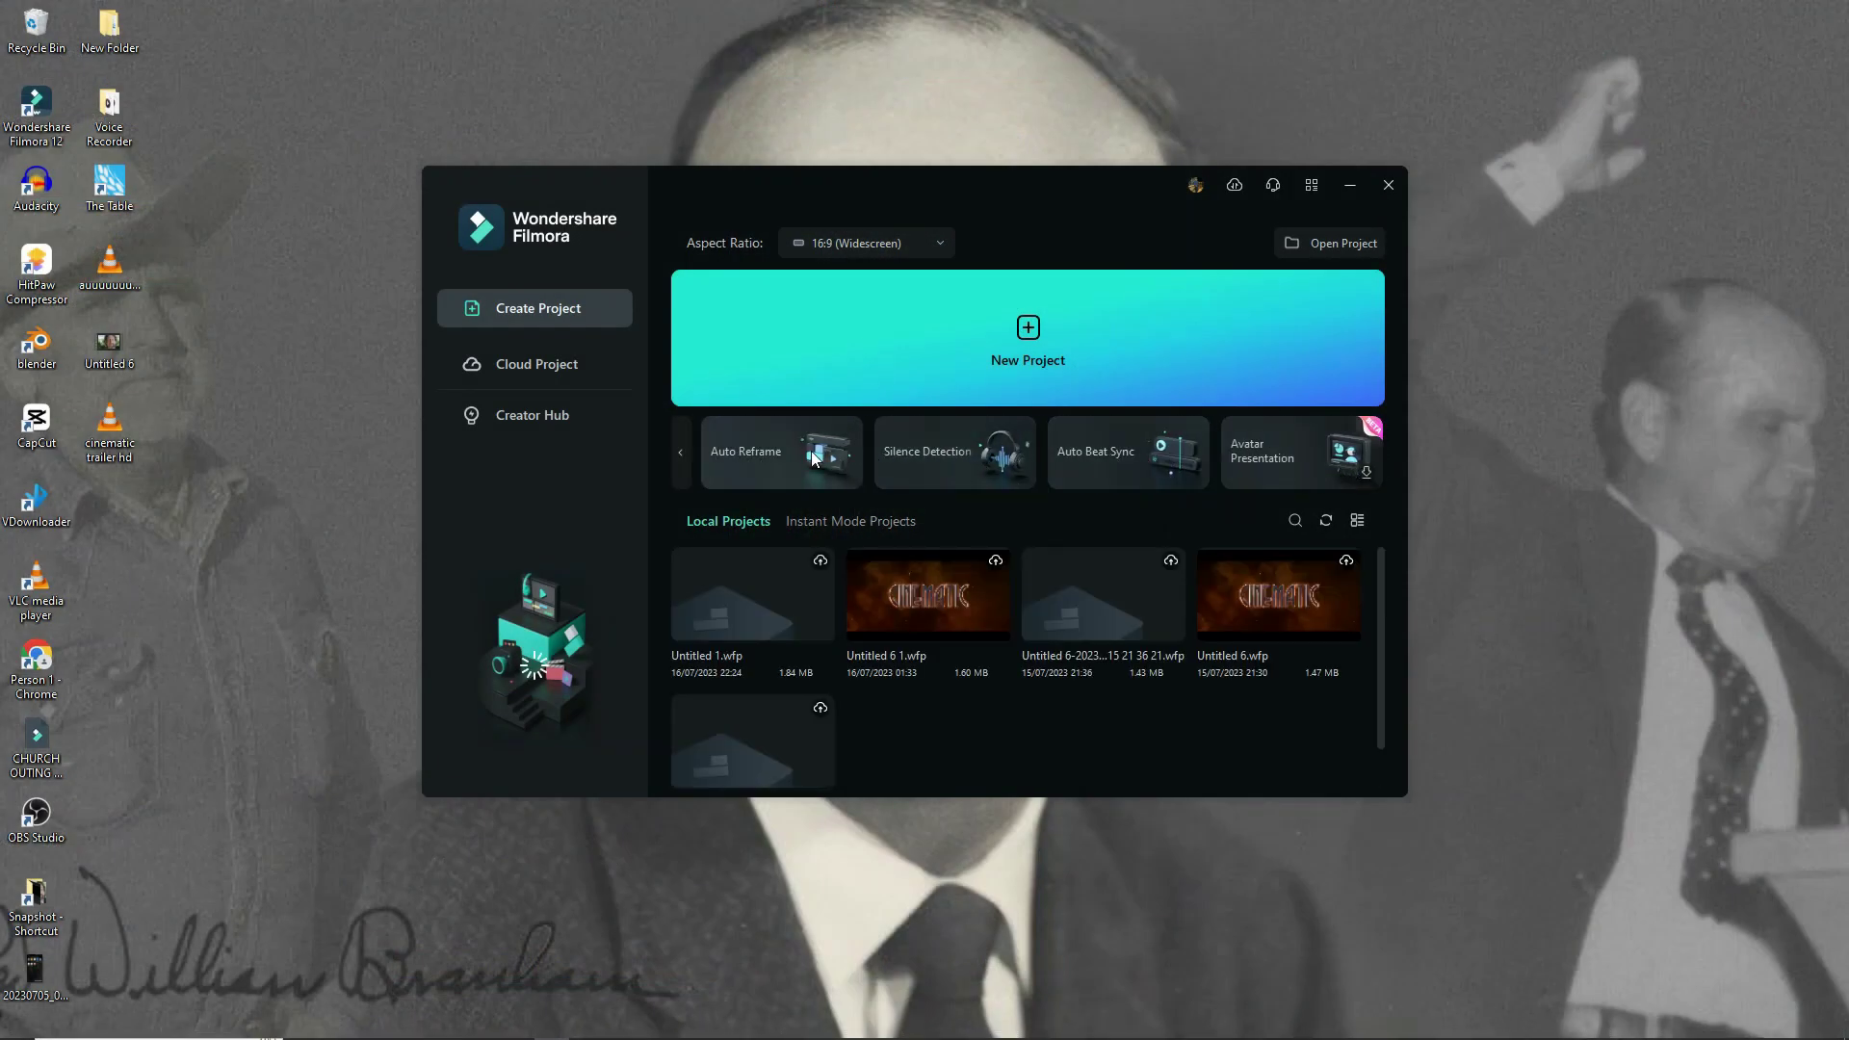
{"action": "left_click", "coordinate": [761, 452]}
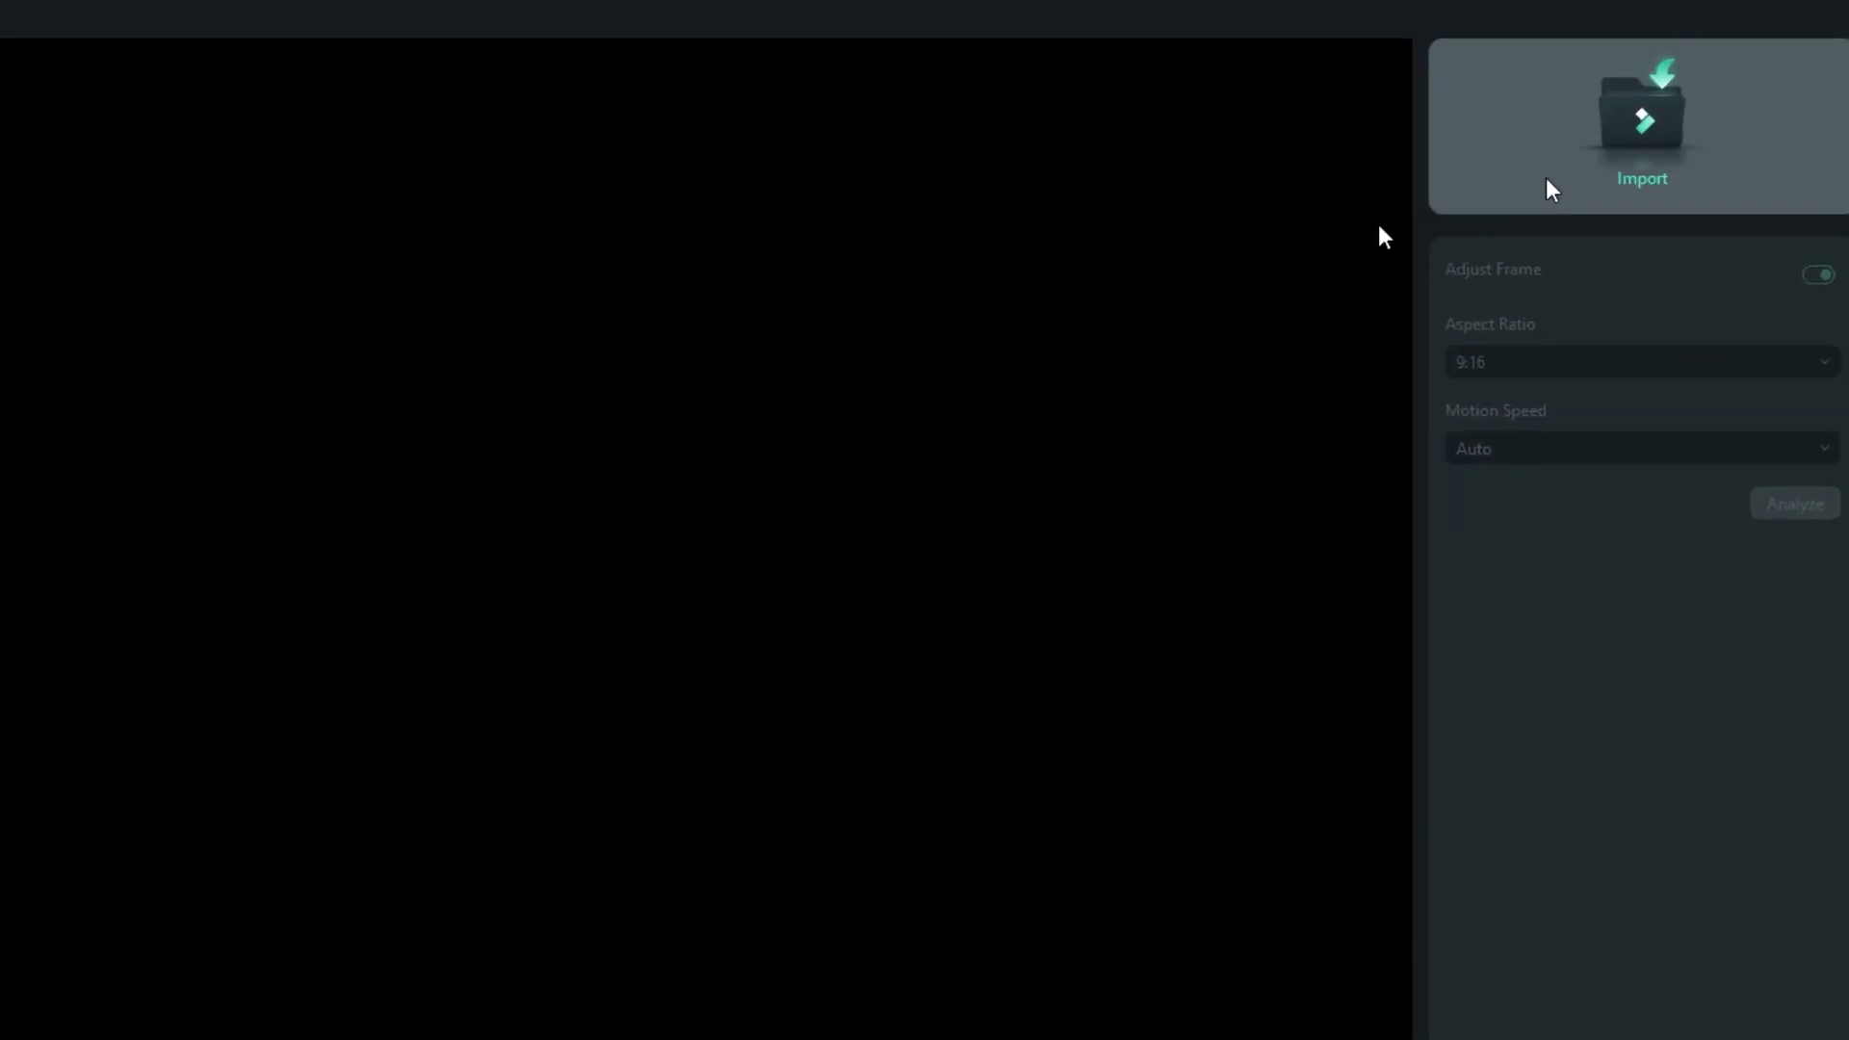
{"action": "left_click", "coordinate": [1547, 188]}
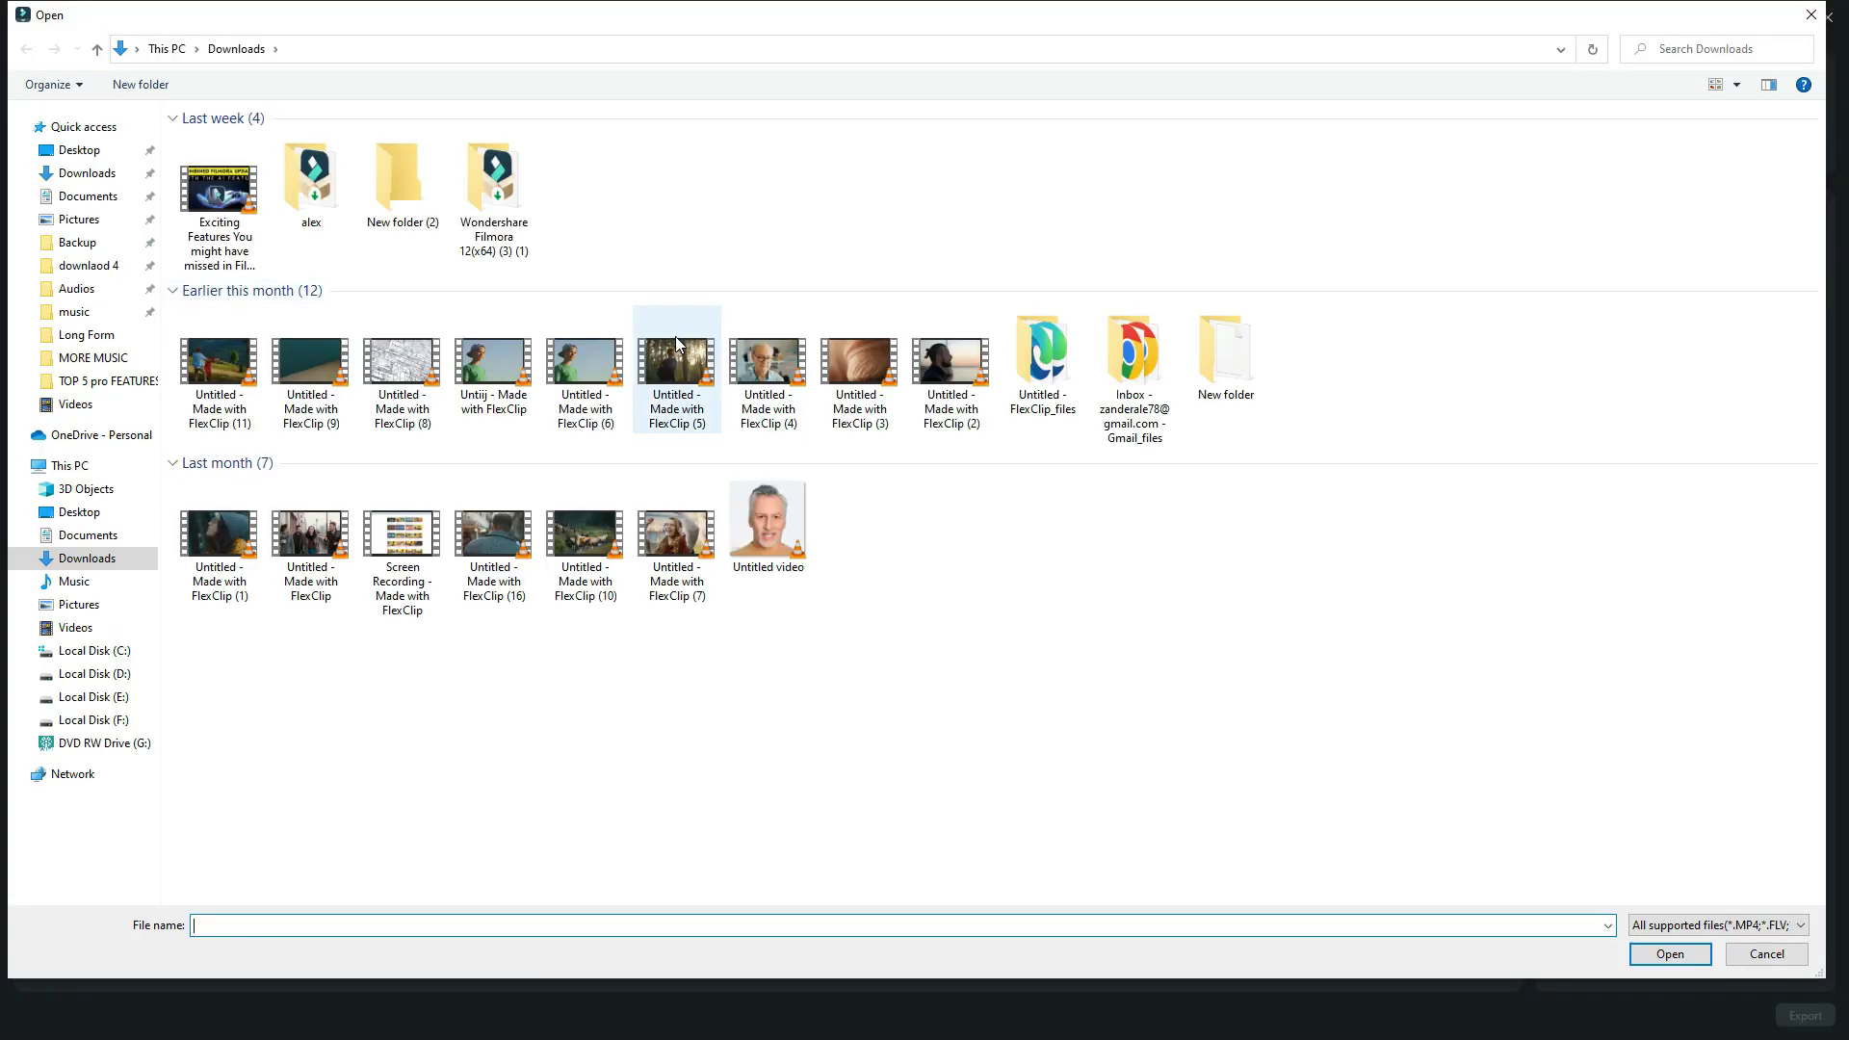
{"action": "left_click", "coordinate": [671, 535]}
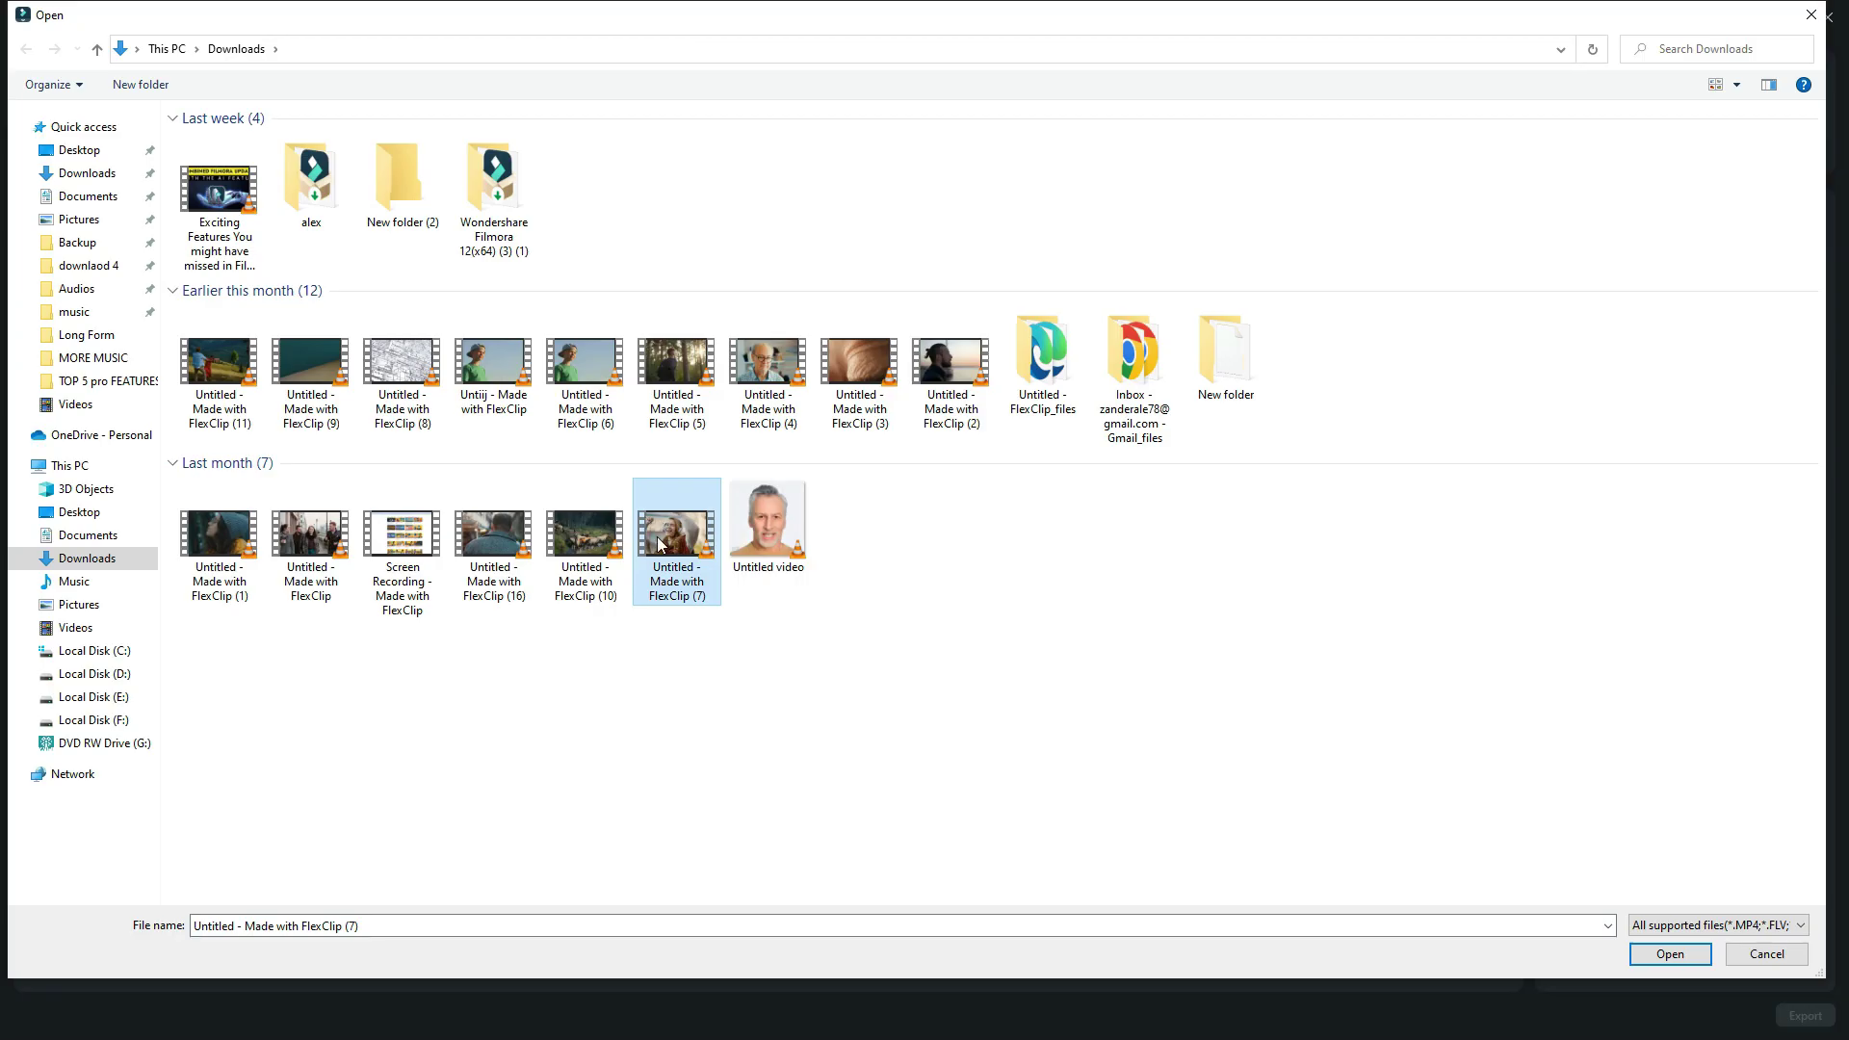
{"action": "double_click", "coordinate": [665, 532]}
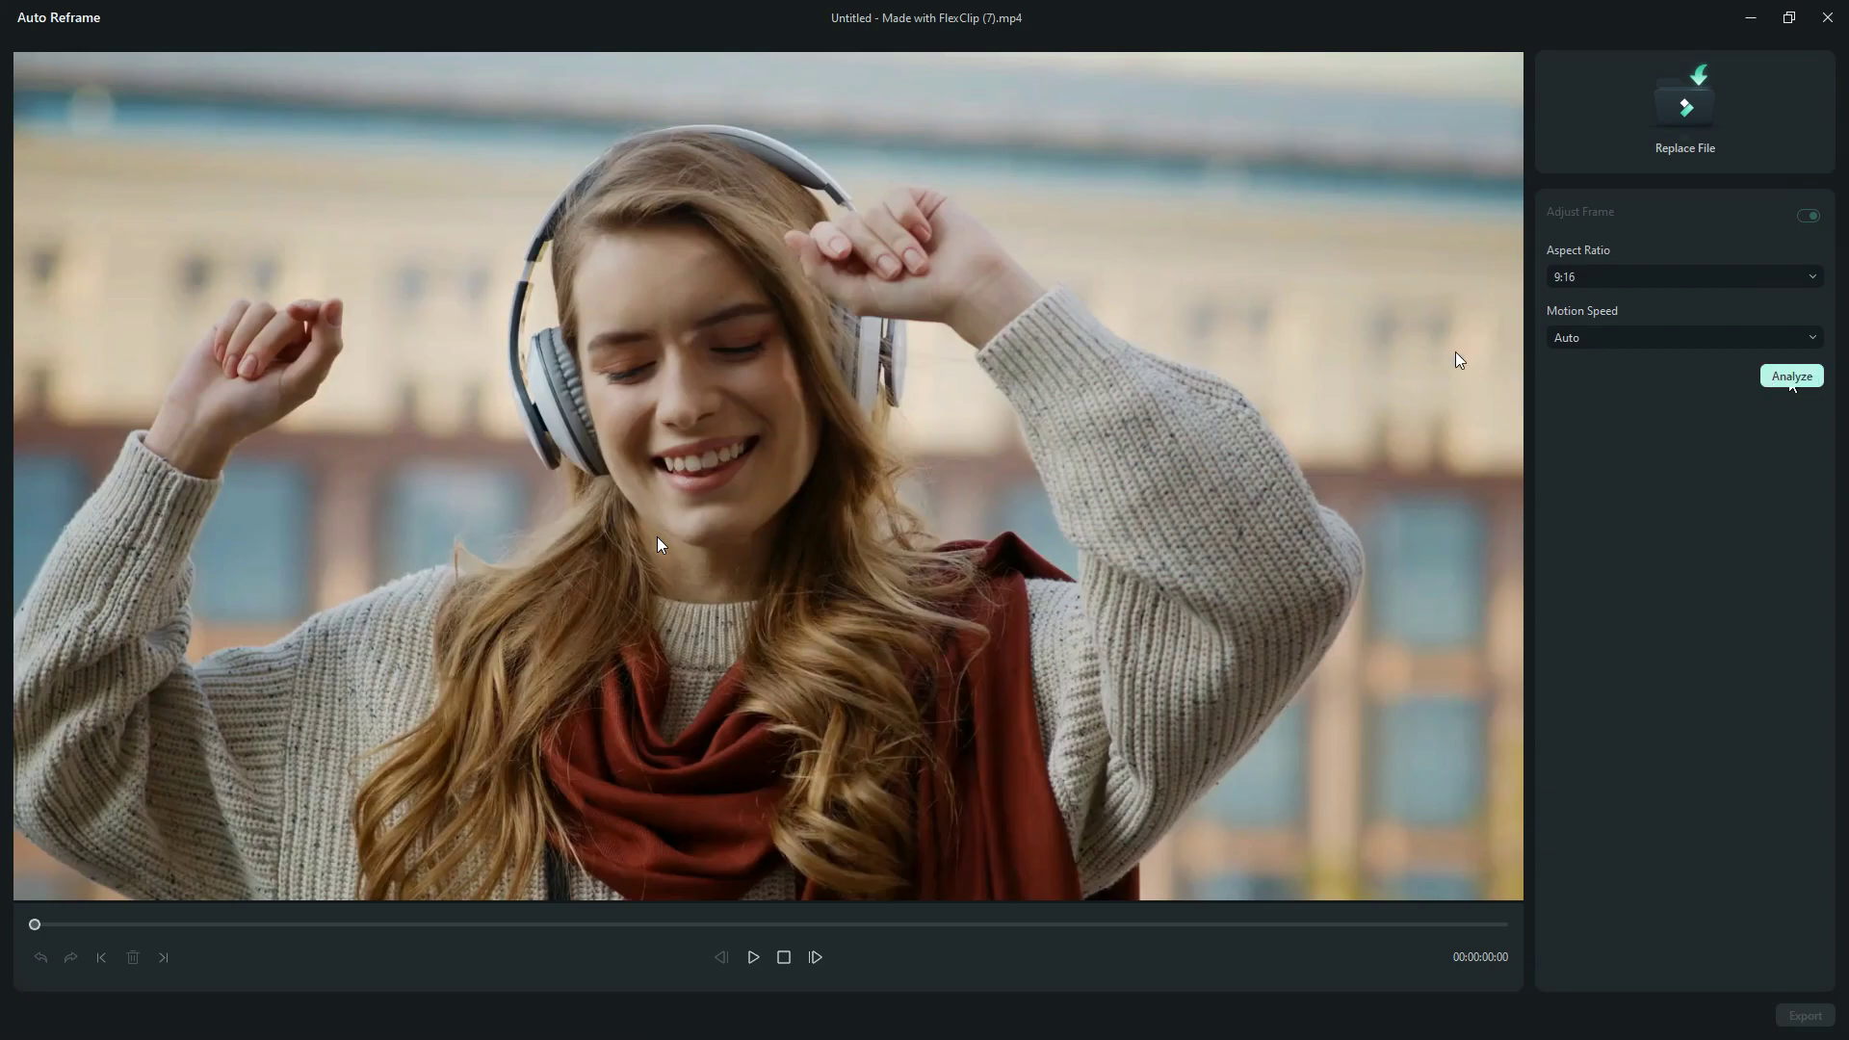
Analyze the FlexClip (7) video for a 9:16 reframe and export the result.
{"action": "left_click", "coordinate": [1791, 375]}
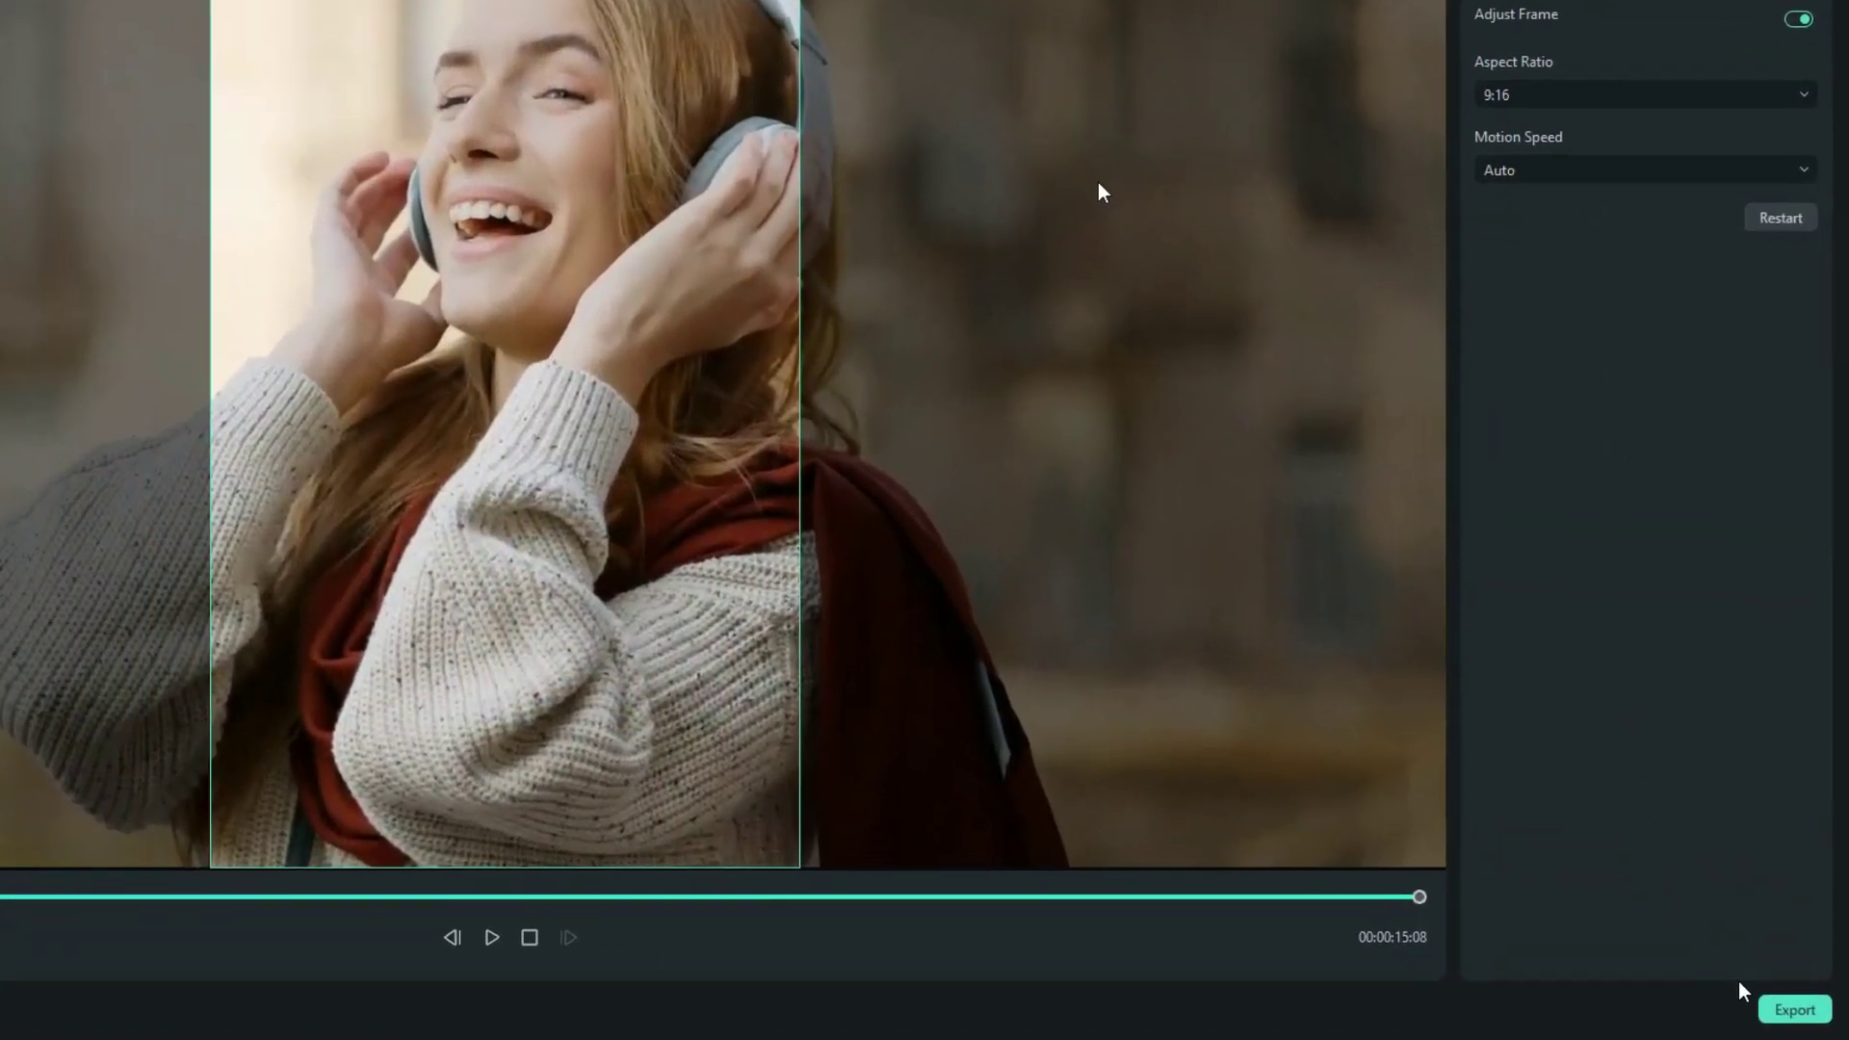
{"action": "left_click", "coordinate": [1761, 1001]}
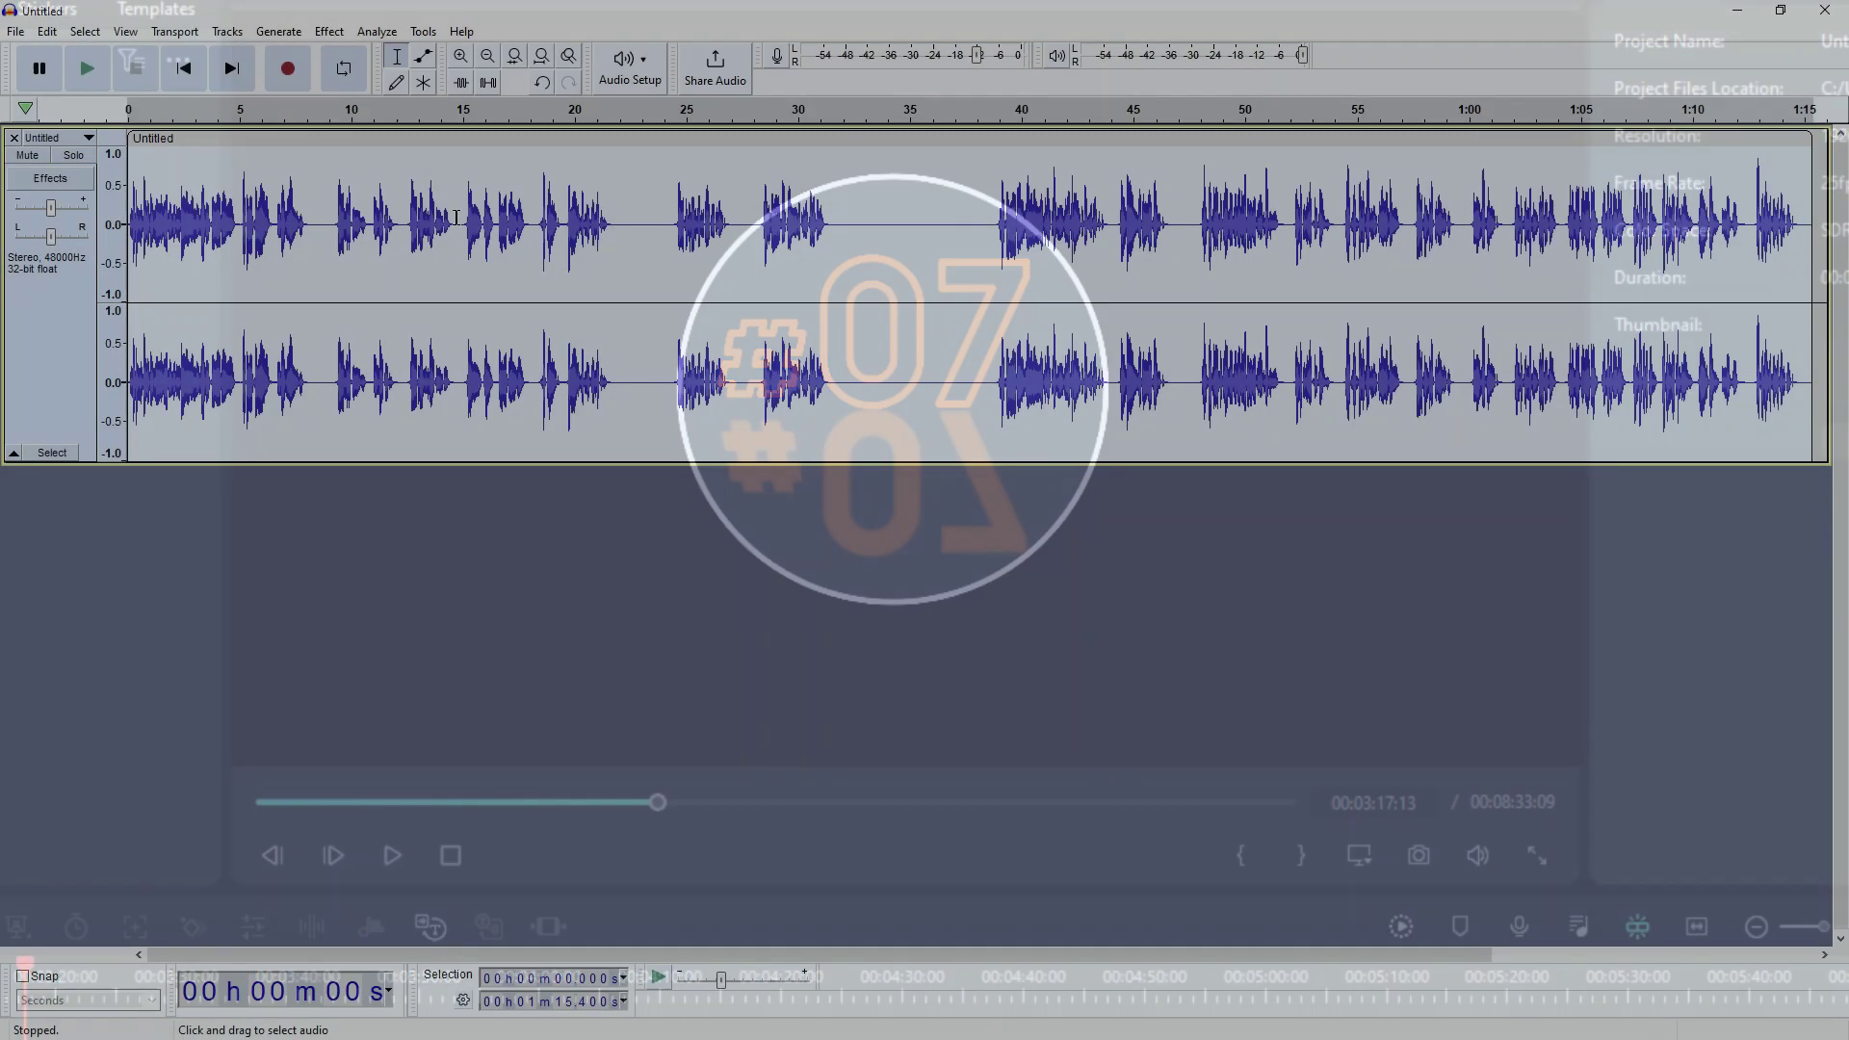
Apply the Treble Boost curve equalizer preset to the recording.
{"action": "left_click", "coordinate": [329, 31]}
{"action": "mouse_move", "coordinate": [521, 200]}
{"action": "left_click", "coordinate": [575, 225]}
{"action": "left_click", "coordinate": [557, 331]}
{"action": "mouse_move", "coordinate": [616, 428]}
{"action": "left_click", "coordinate": [734, 599]}
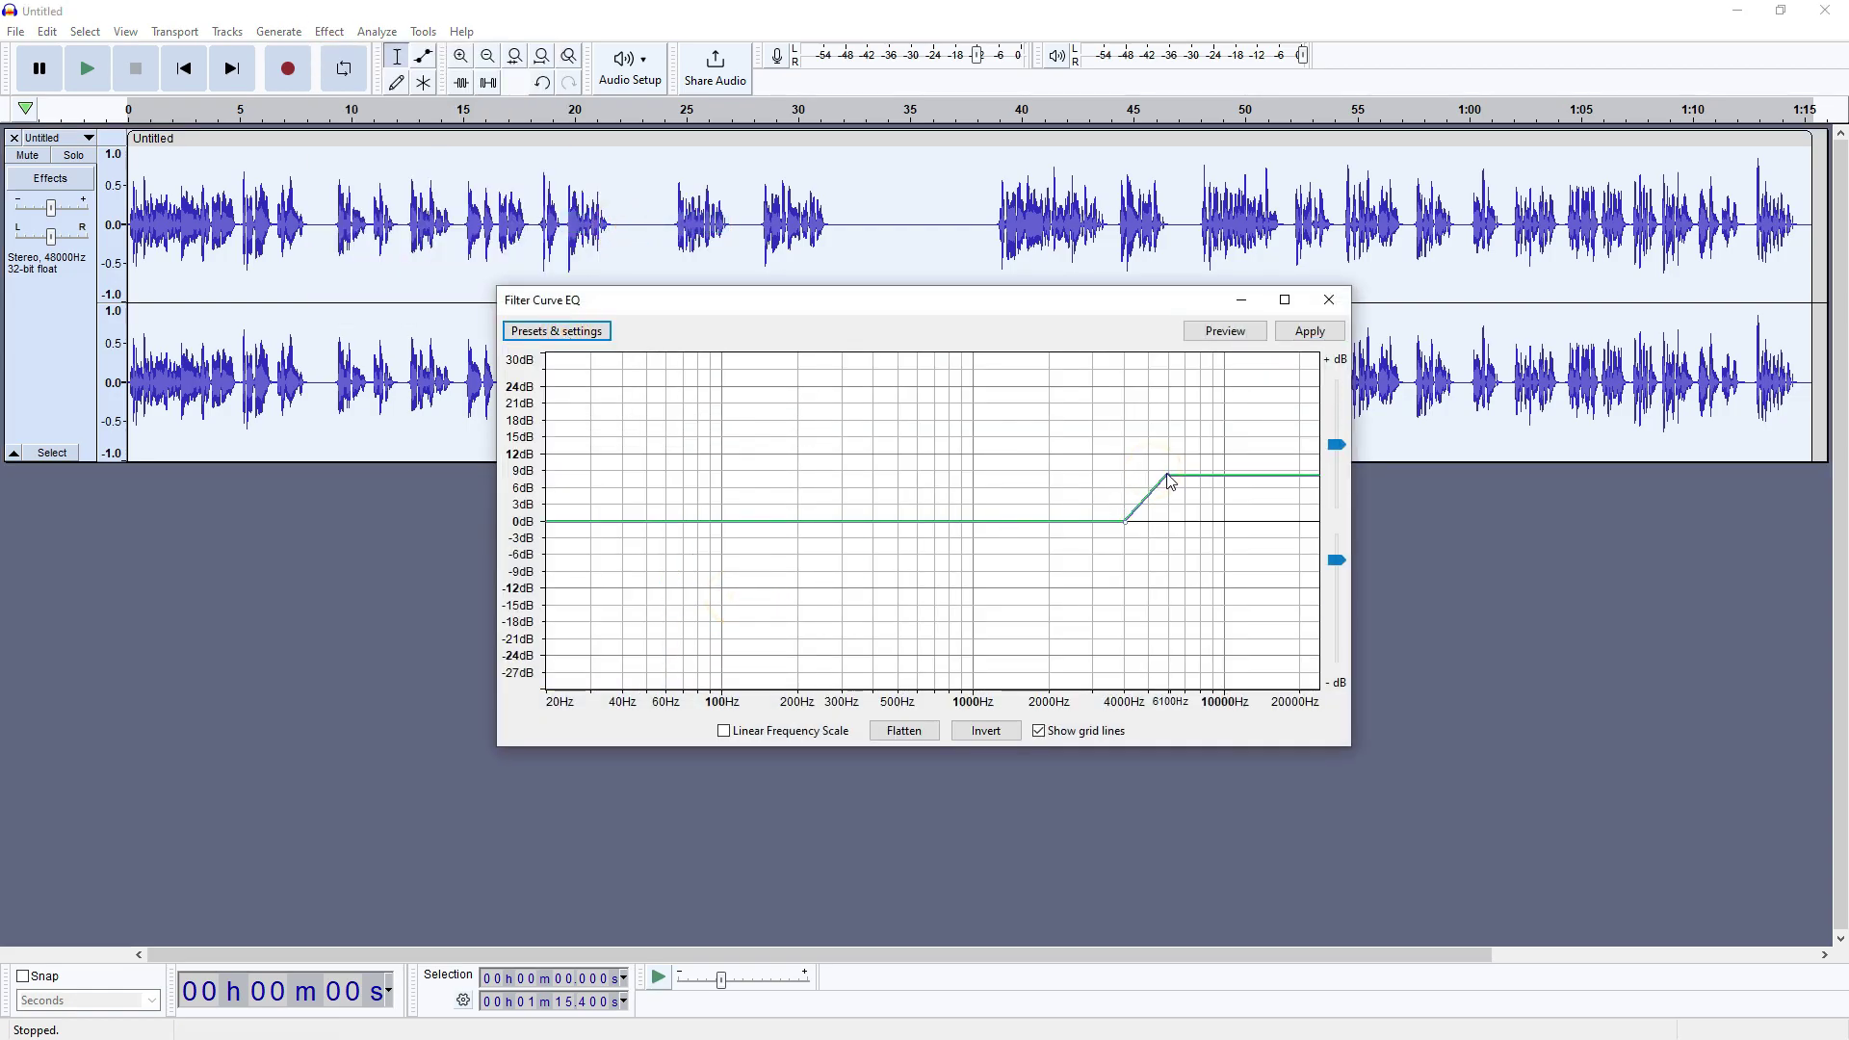
{"action": "left_click", "coordinate": [1310, 331]}
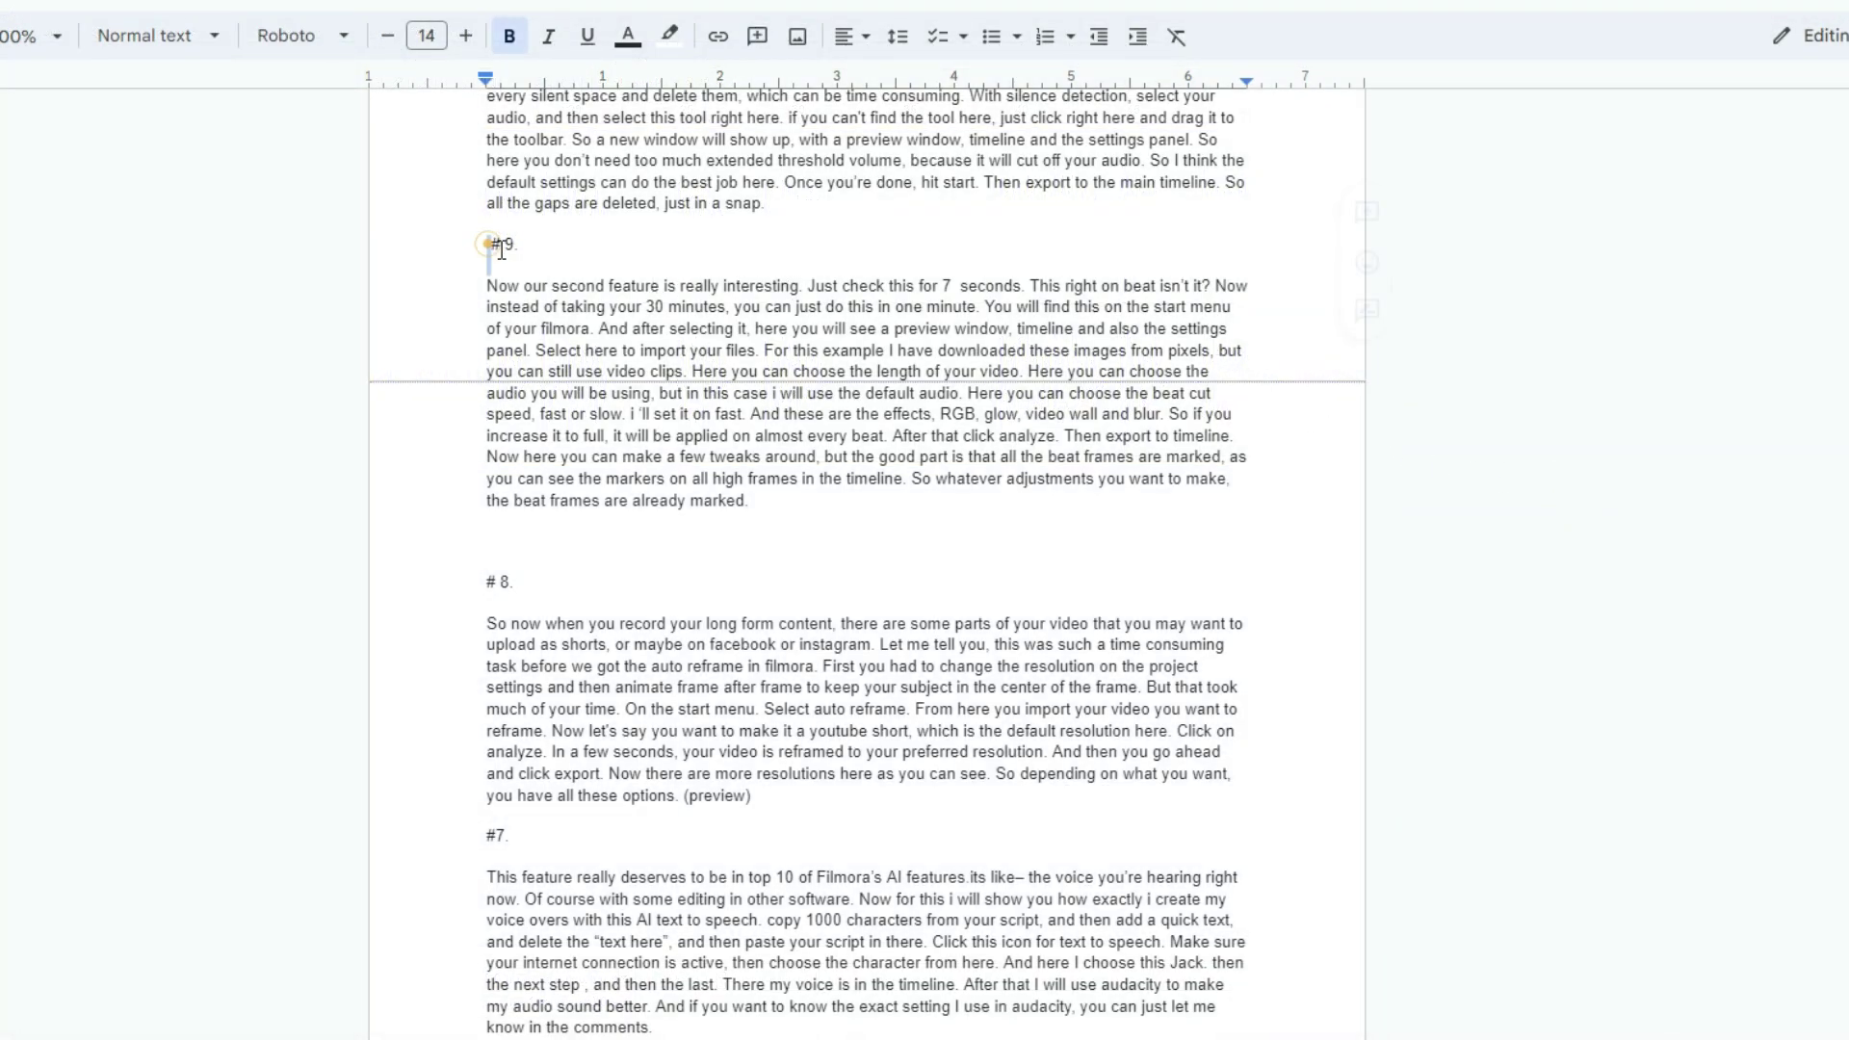
Copy the #9 heading and its paragraph from the script document.
{"action": "left_click_drag", "start_coordinate": [489, 245], "coordinate": [767, 496]}
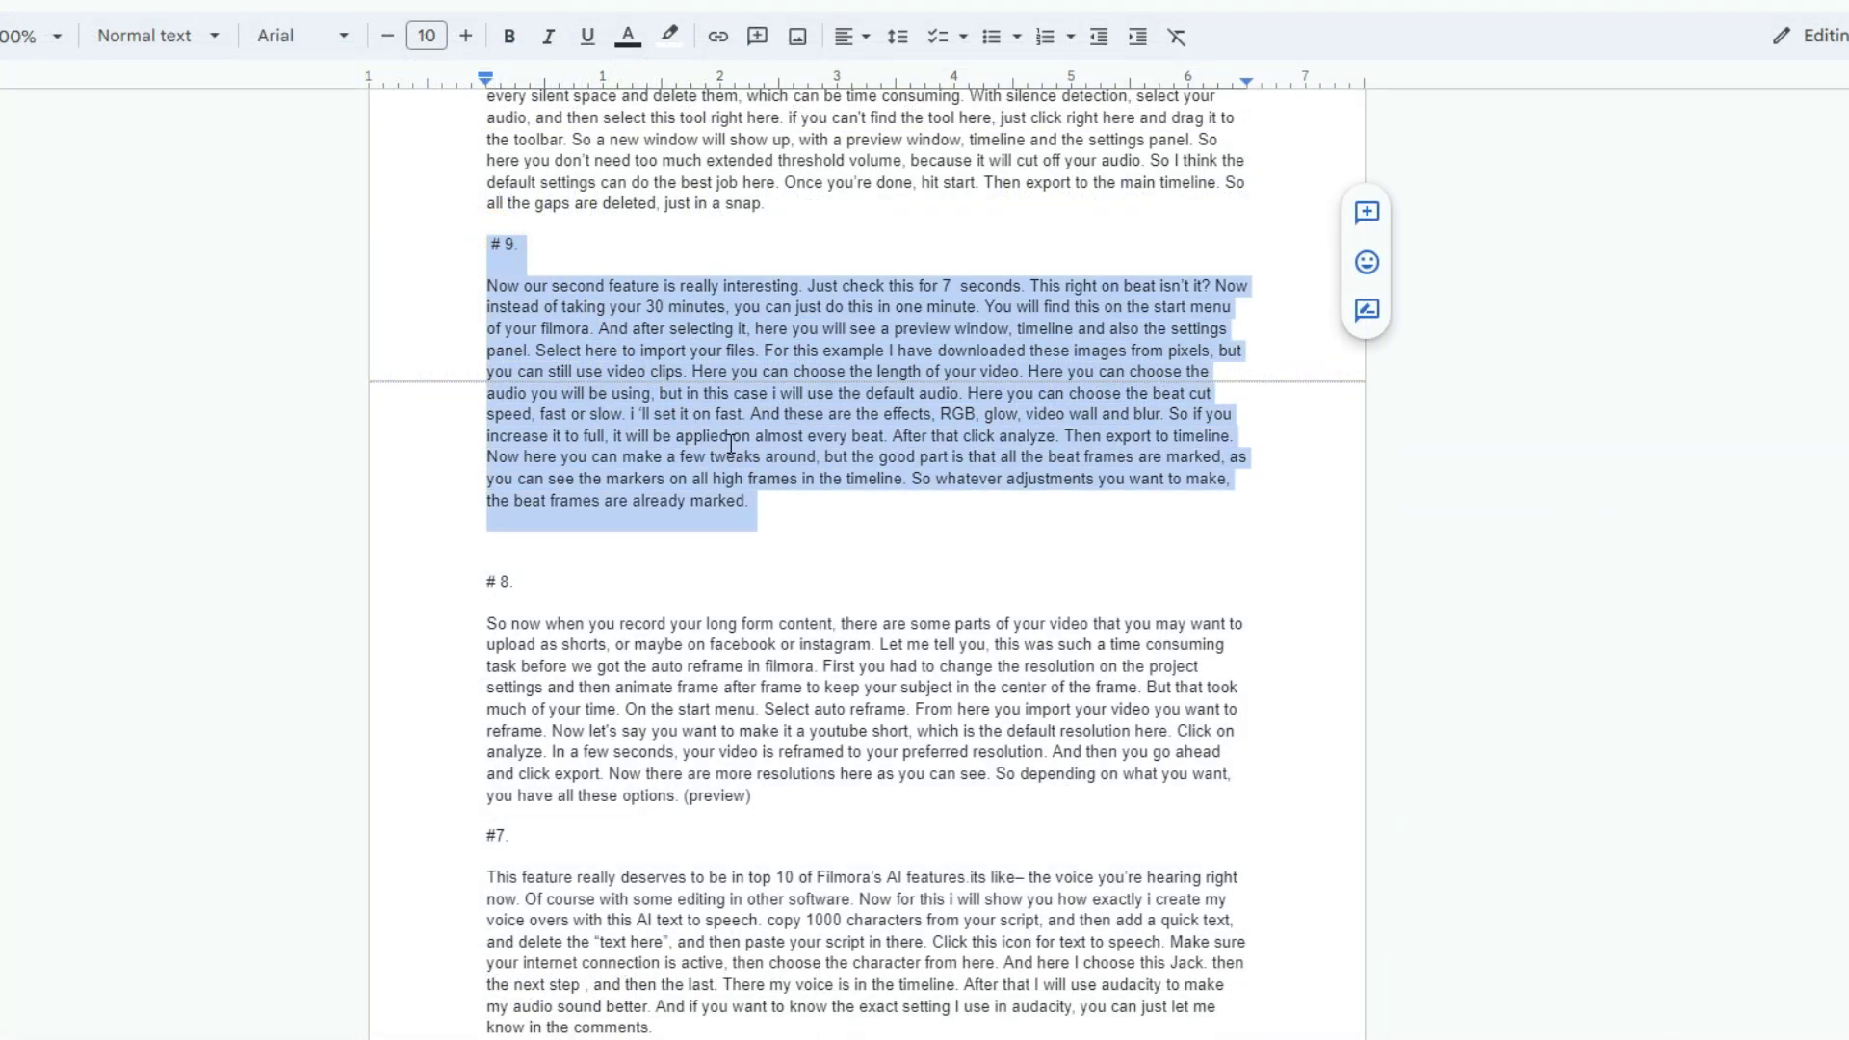
{"action": "right_click", "coordinate": [731, 444]}
{"action": "left_click", "coordinate": [778, 506]}
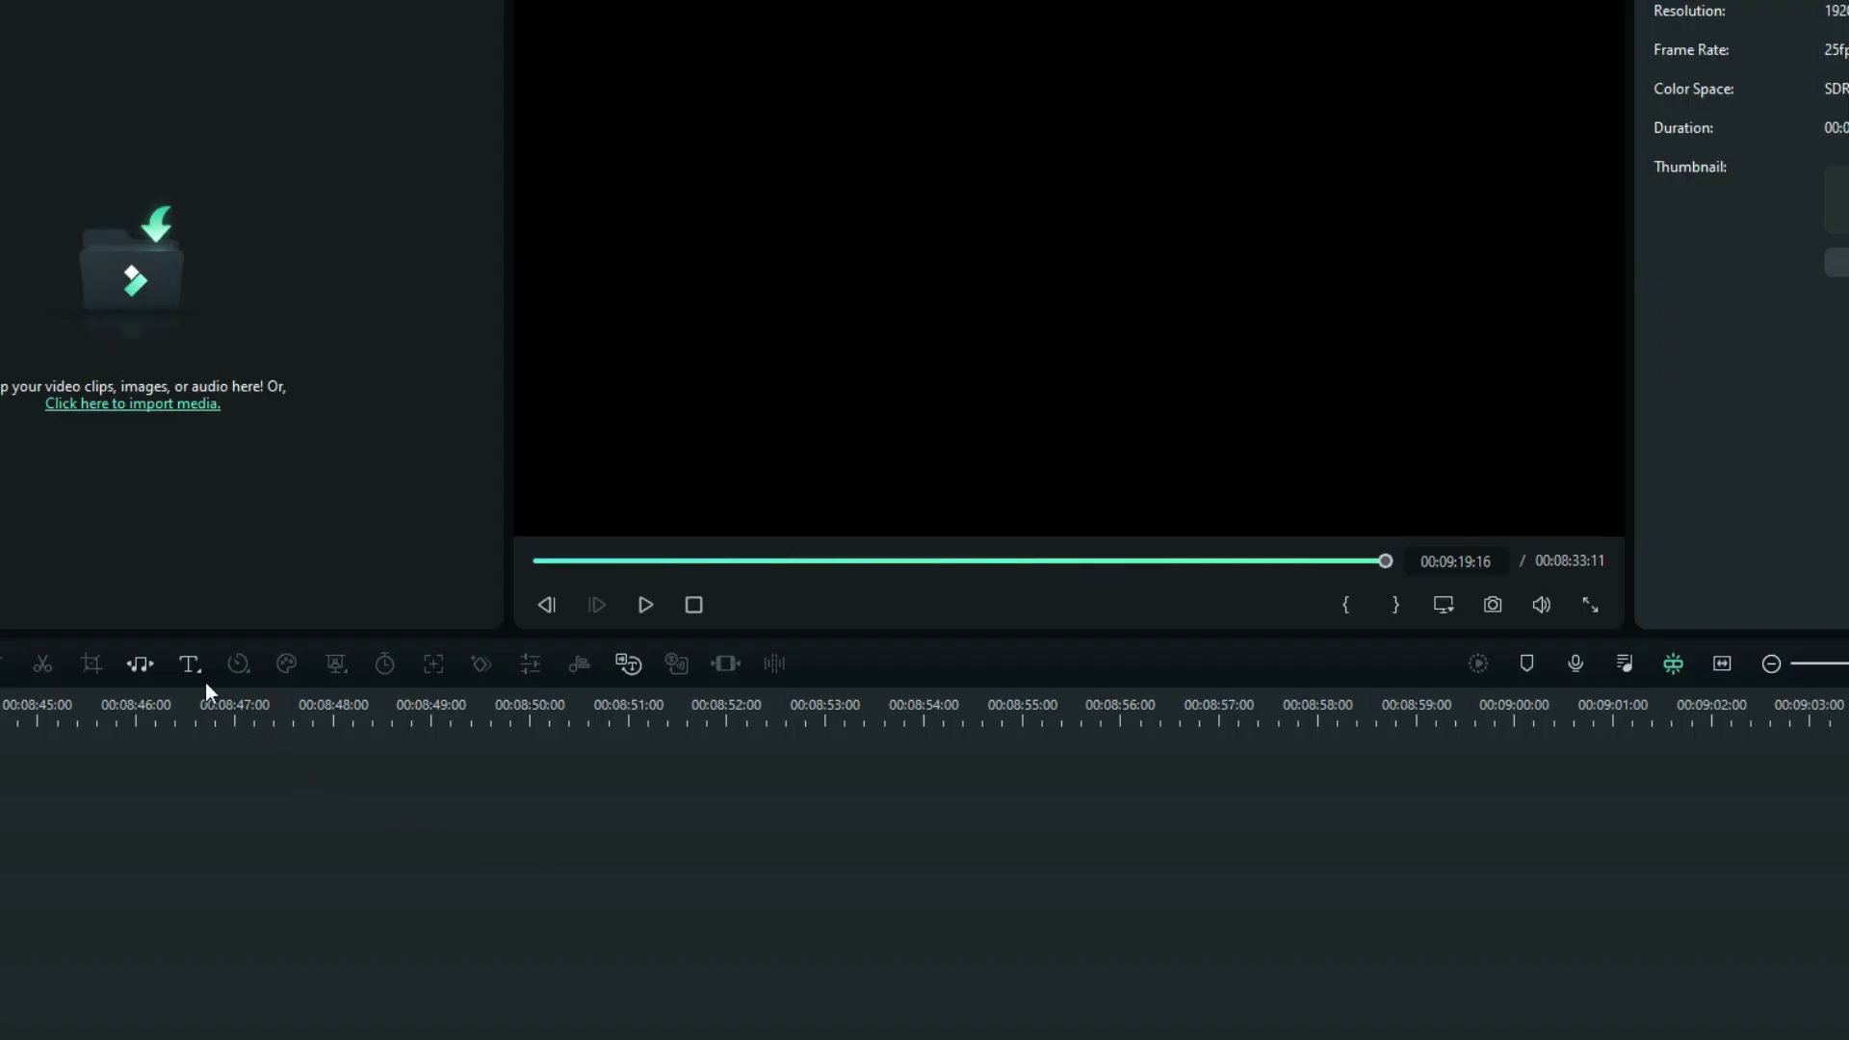
Add a Quick Text title and replace 'Text Here' with the pasted #9 script.
{"action": "left_click", "coordinate": [191, 670]}
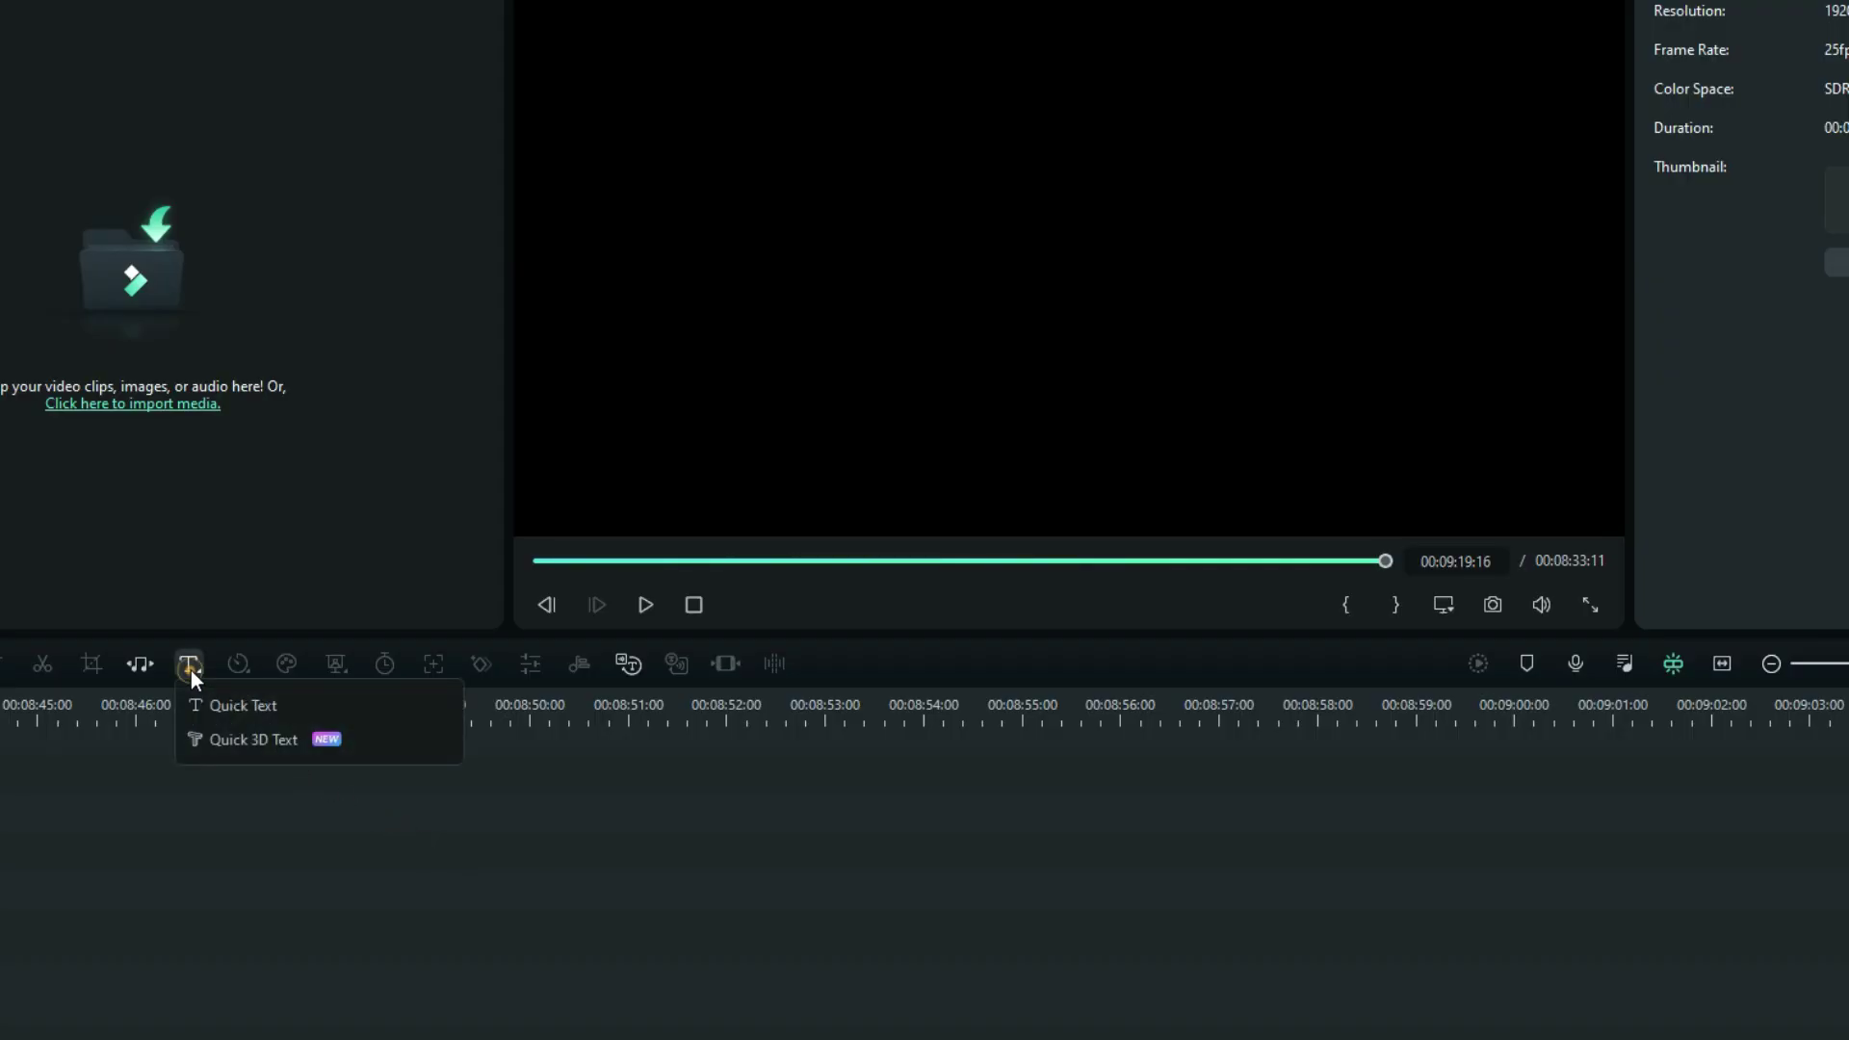
{"action": "left_click", "coordinate": [246, 717]}
{"action": "left_click", "coordinate": [1061, 449]}
{"action": "double_click", "coordinate": [1061, 444]}
{"action": "key", "text": "BackSpace"}
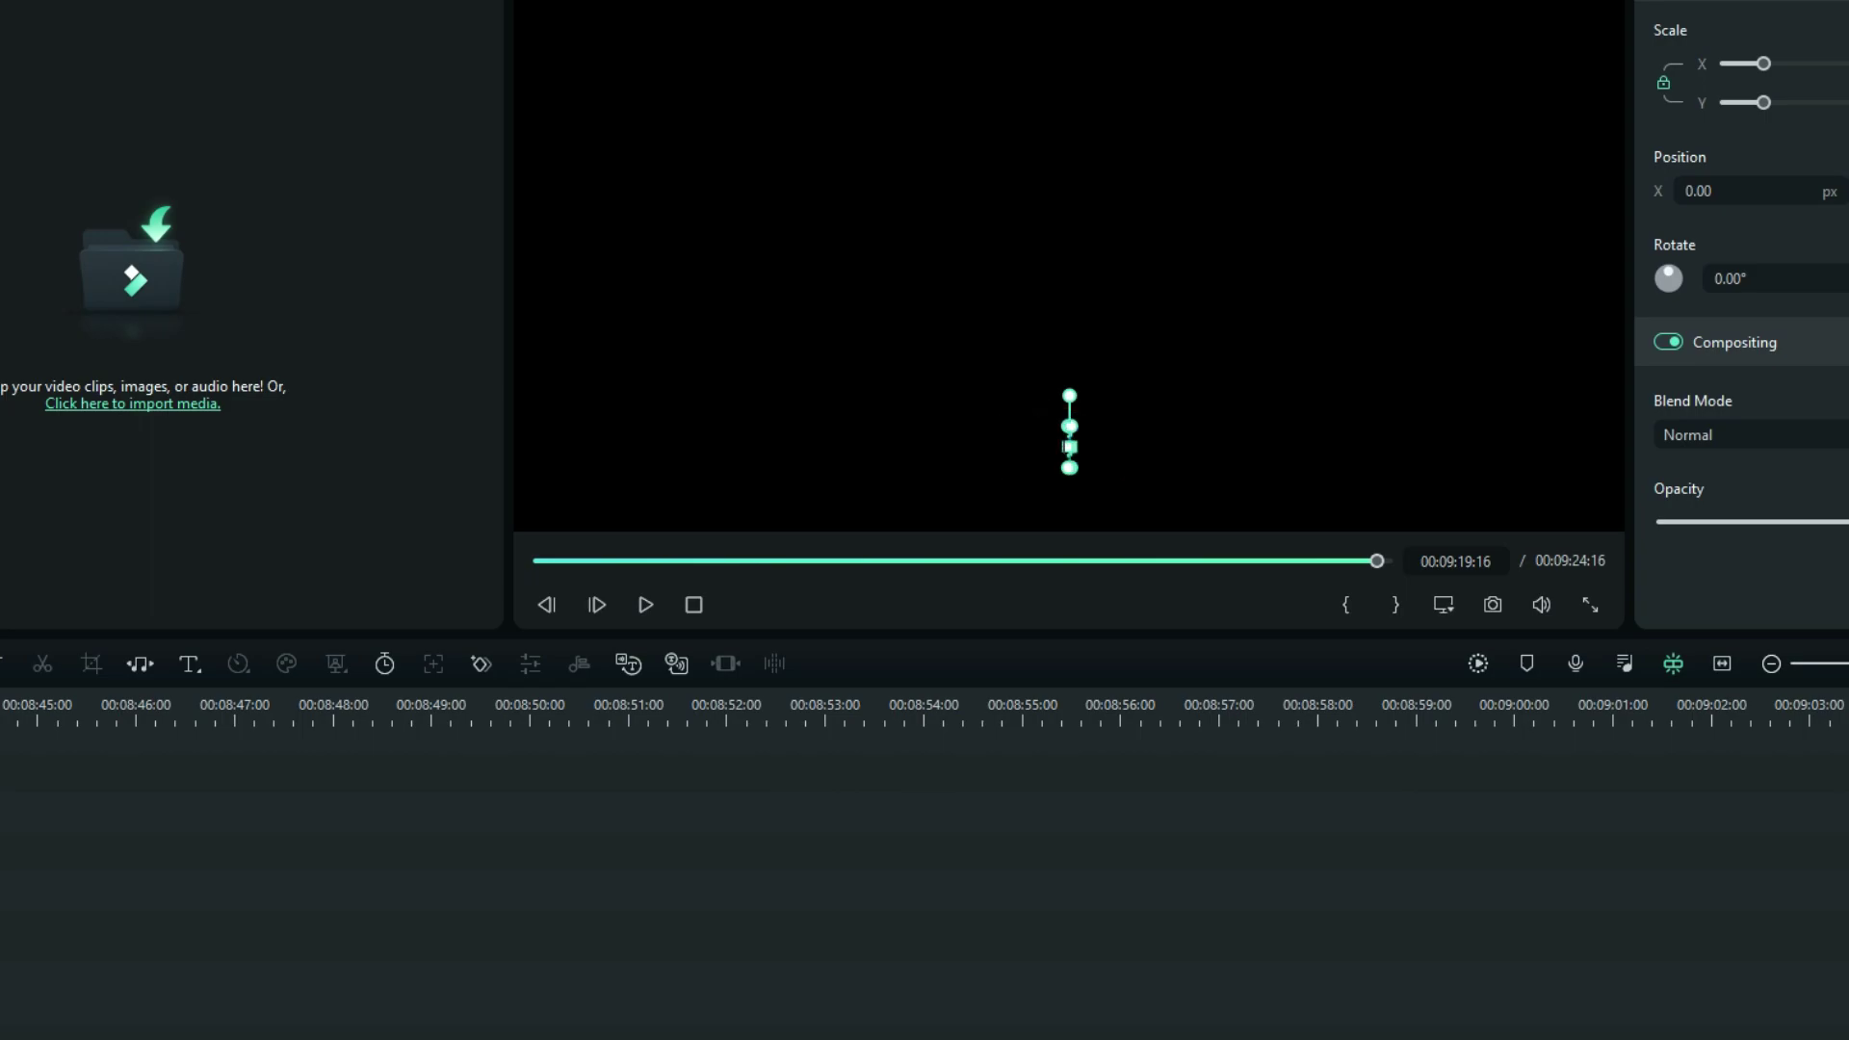
{"action": "key", "text": "ctrl+v"}
Move the script title up in the frame and start text-to-speech with the Jack voice.
{"action": "left_click", "coordinate": [768, 339]}
{"action": "left_click_drag", "start_coordinate": [826, 482], "coordinate": [784, 210]}
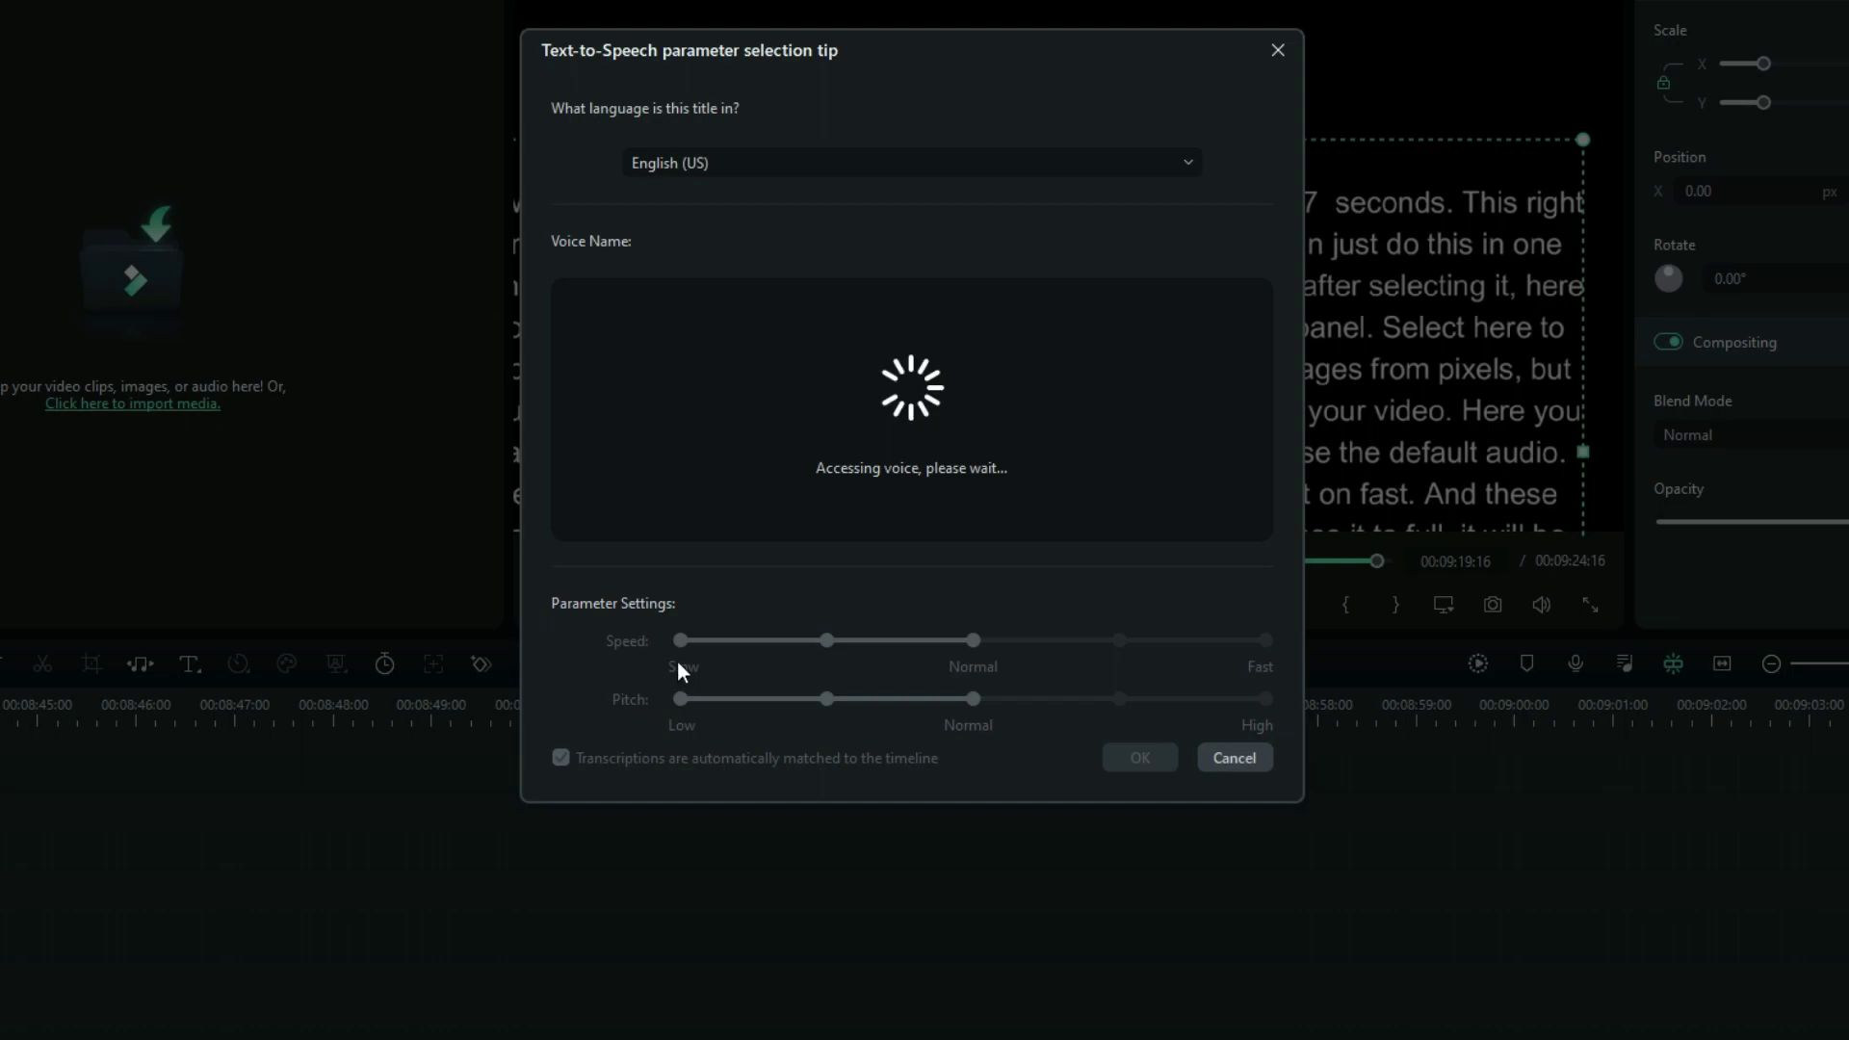
{"action": "left_click_drag", "start_coordinate": [1268, 302], "coordinate": [1267, 387]}
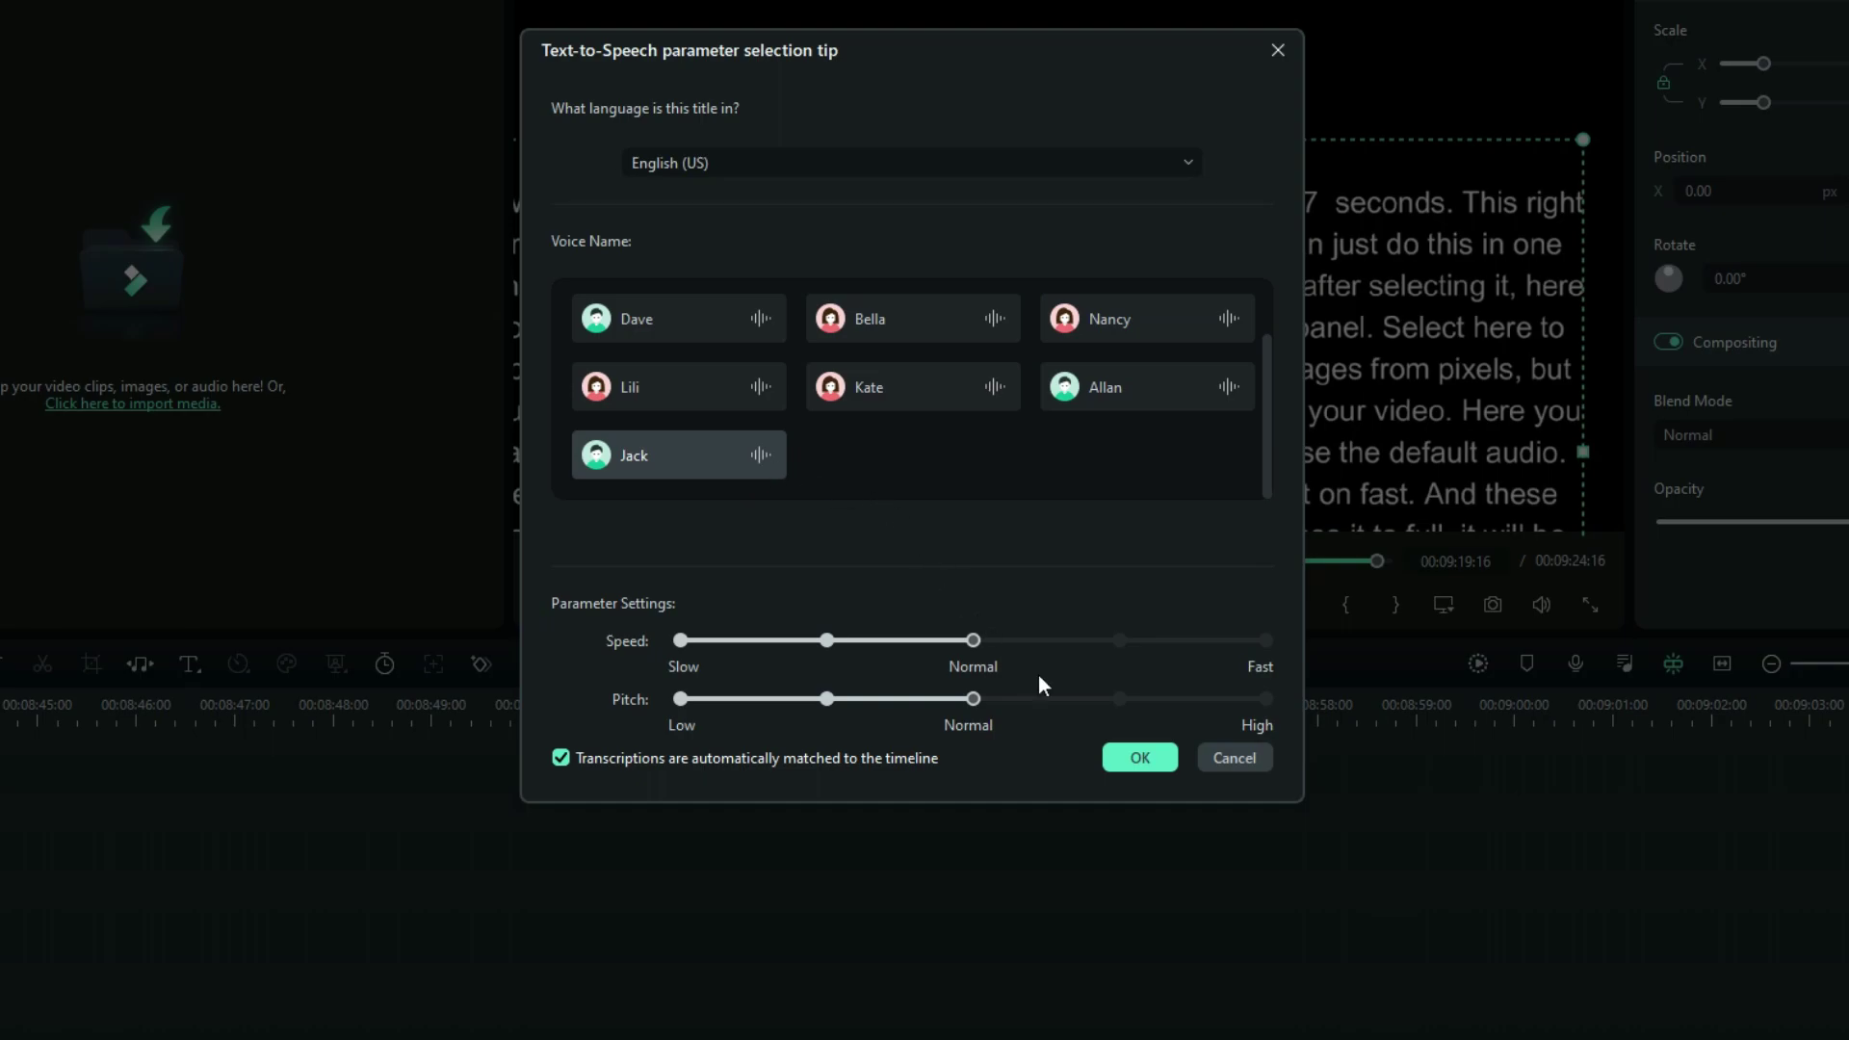
{"action": "left_click", "coordinate": [1138, 758]}
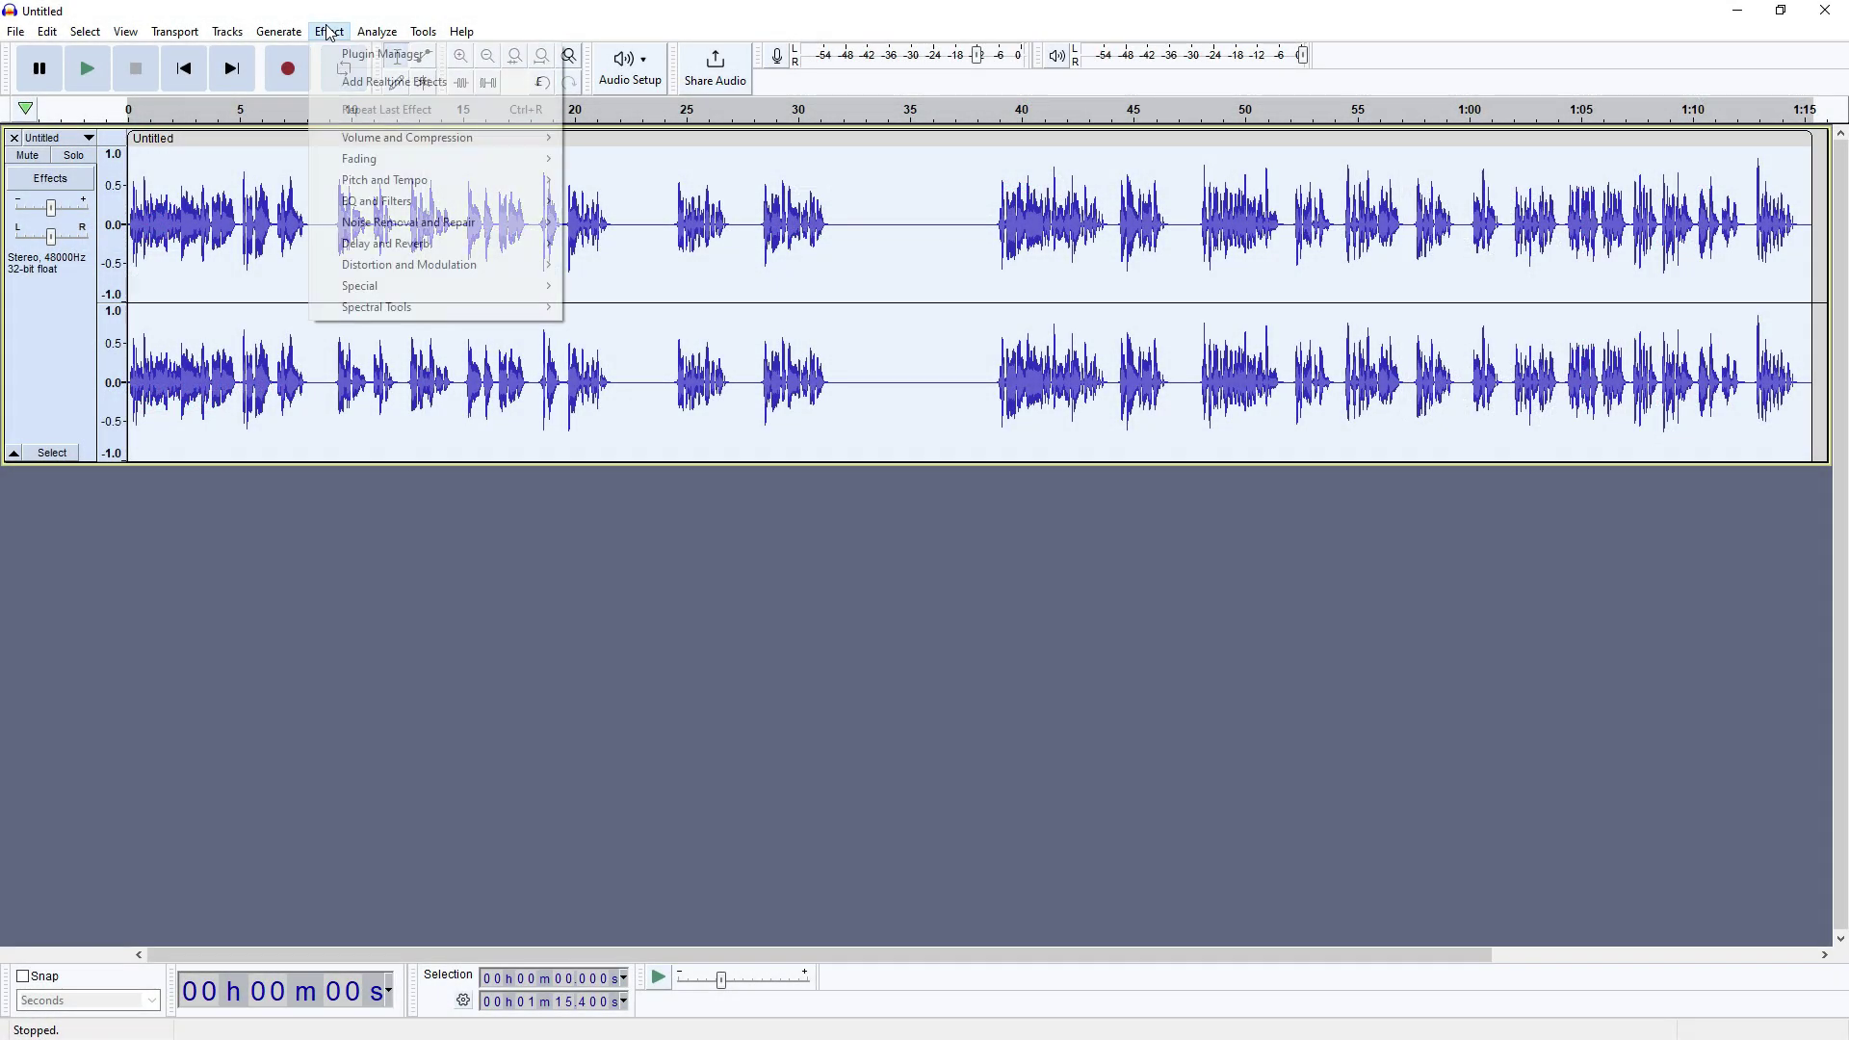
Apply Filter Curve EQ's Treble Boost factory preset to the voice recording.
{"action": "mouse_move", "coordinate": [433, 199]}
{"action": "left_click", "coordinate": [624, 224]}
{"action": "left_click", "coordinate": [573, 330]}
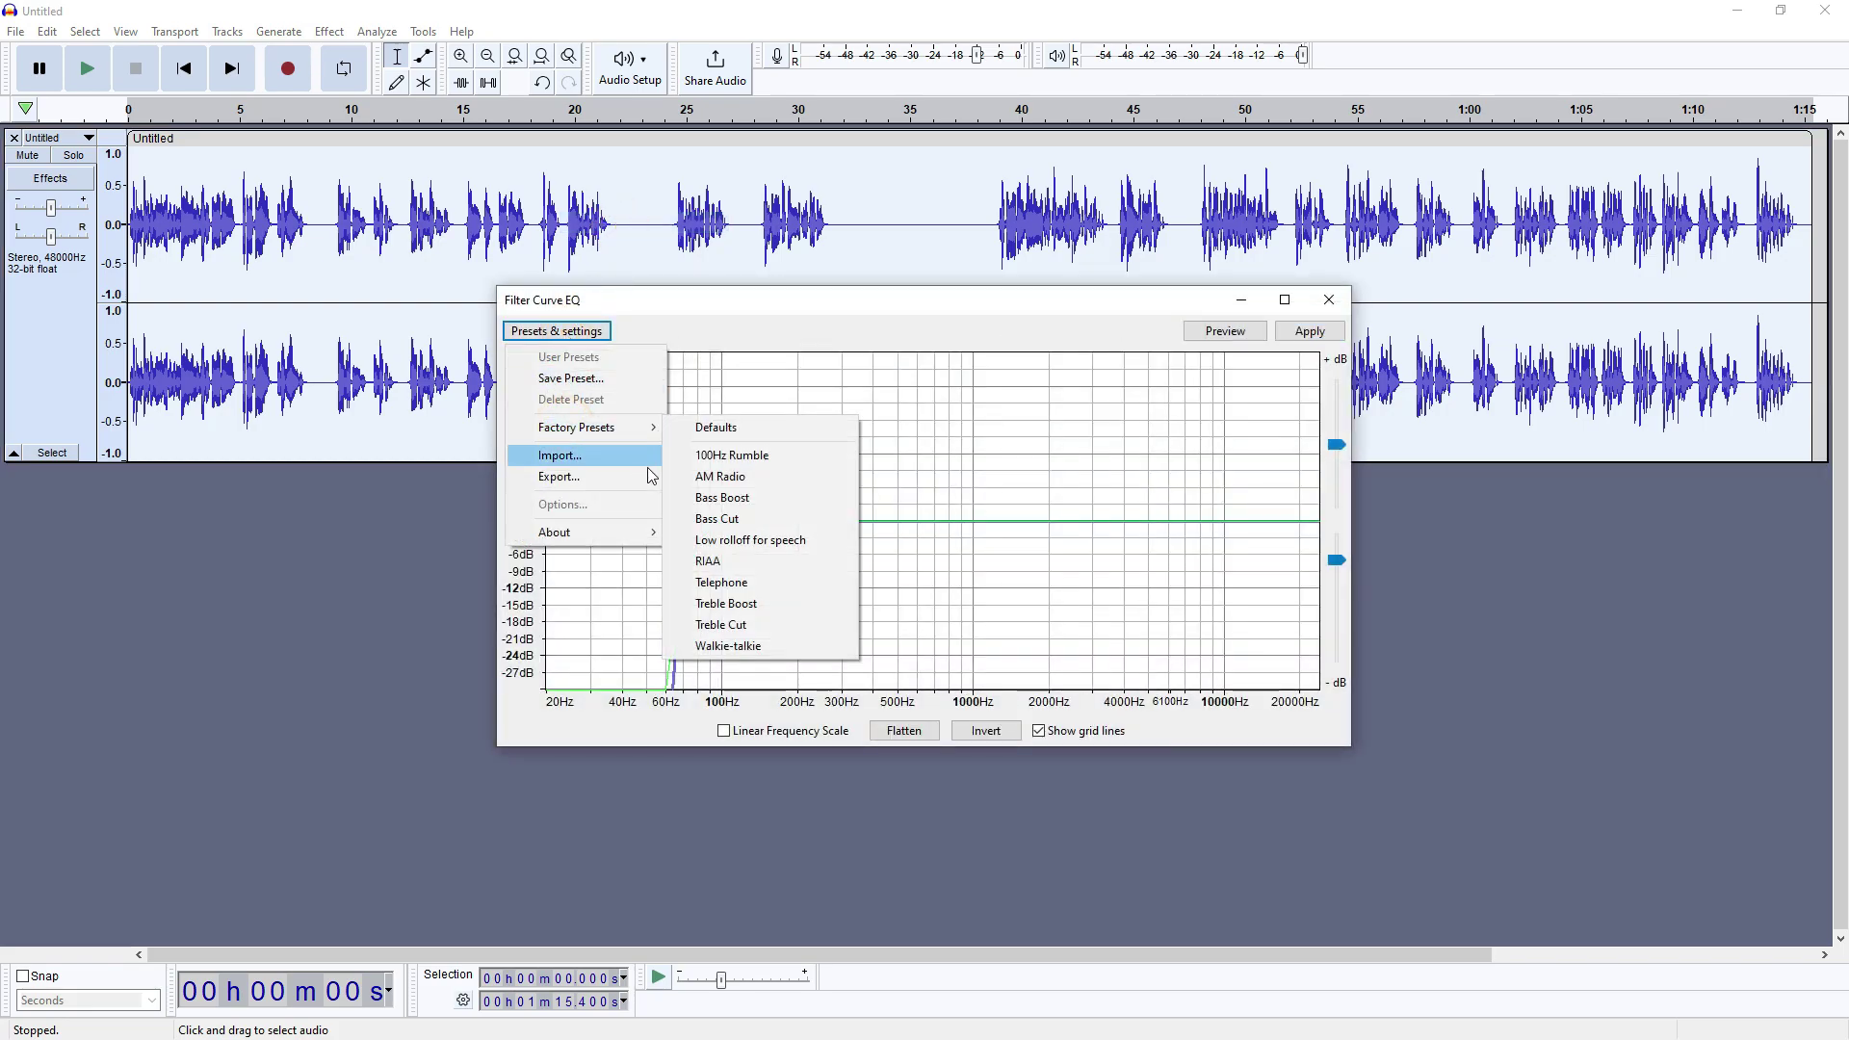
{"action": "left_click", "coordinate": [730, 601]}
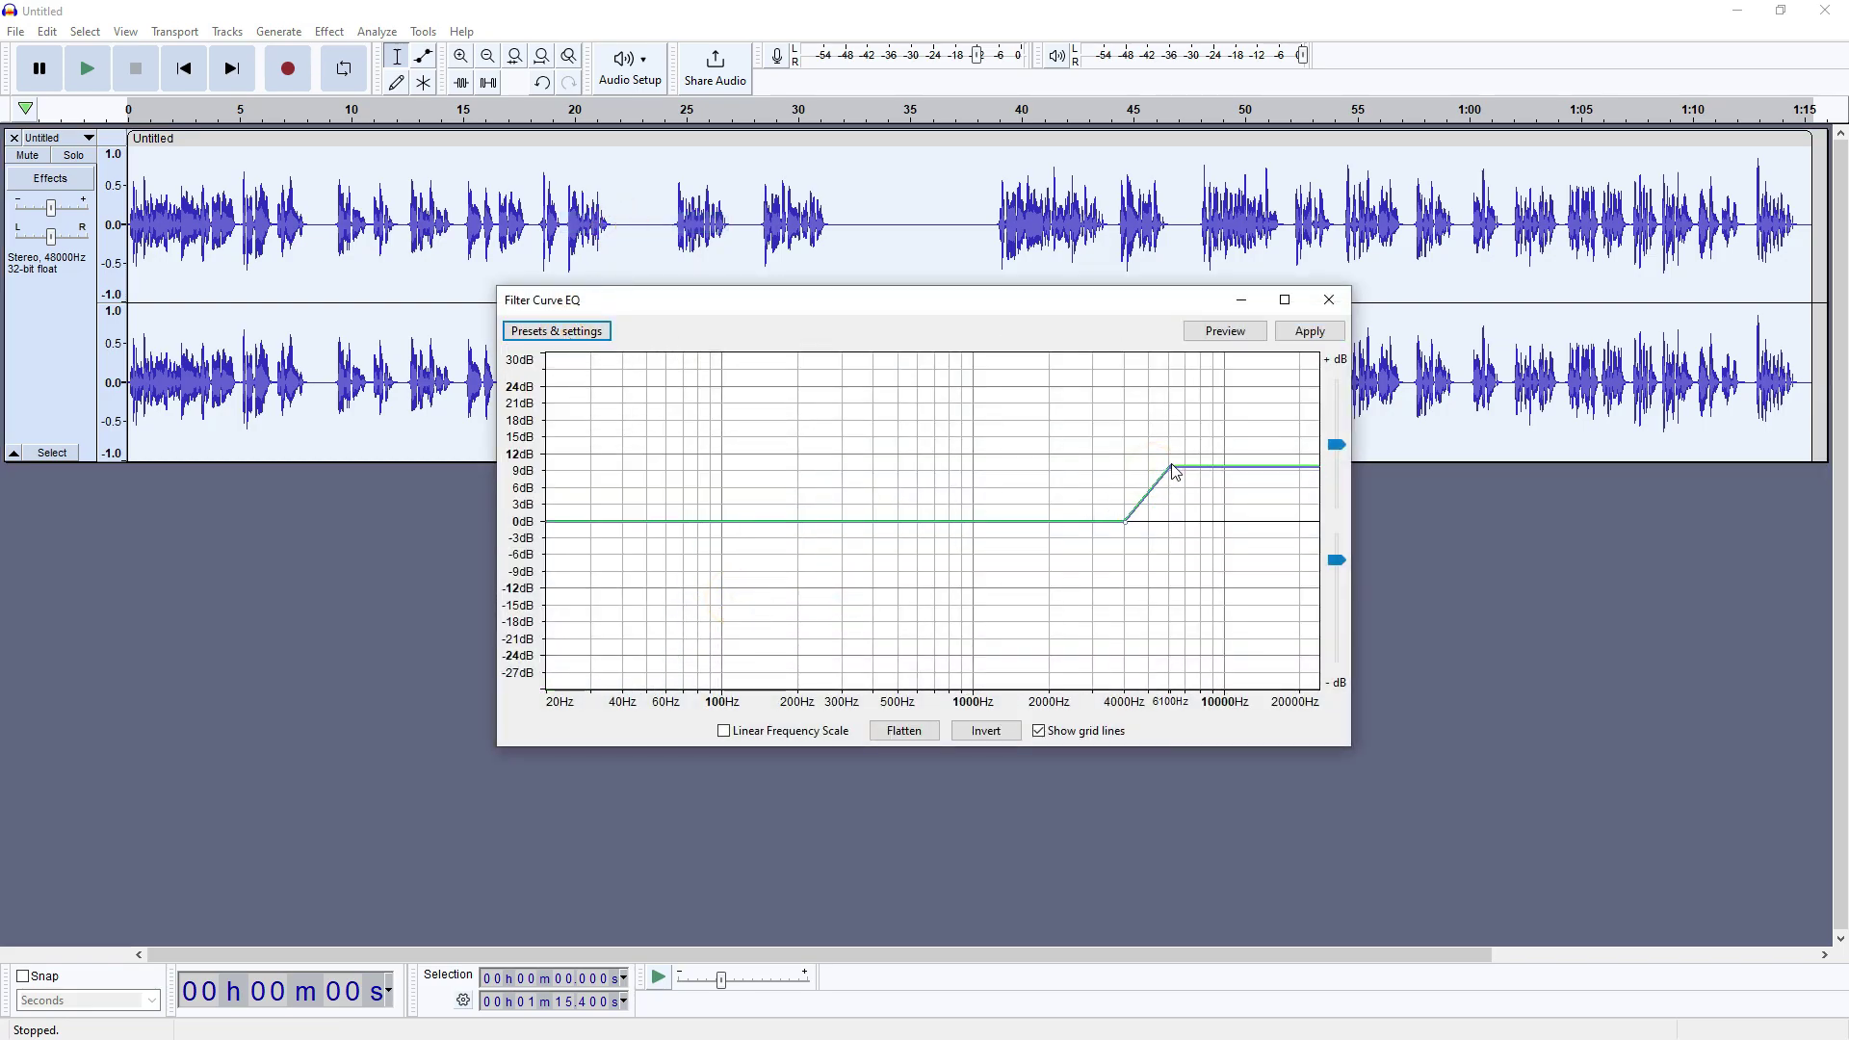
{"action": "left_click", "coordinate": [1312, 336]}
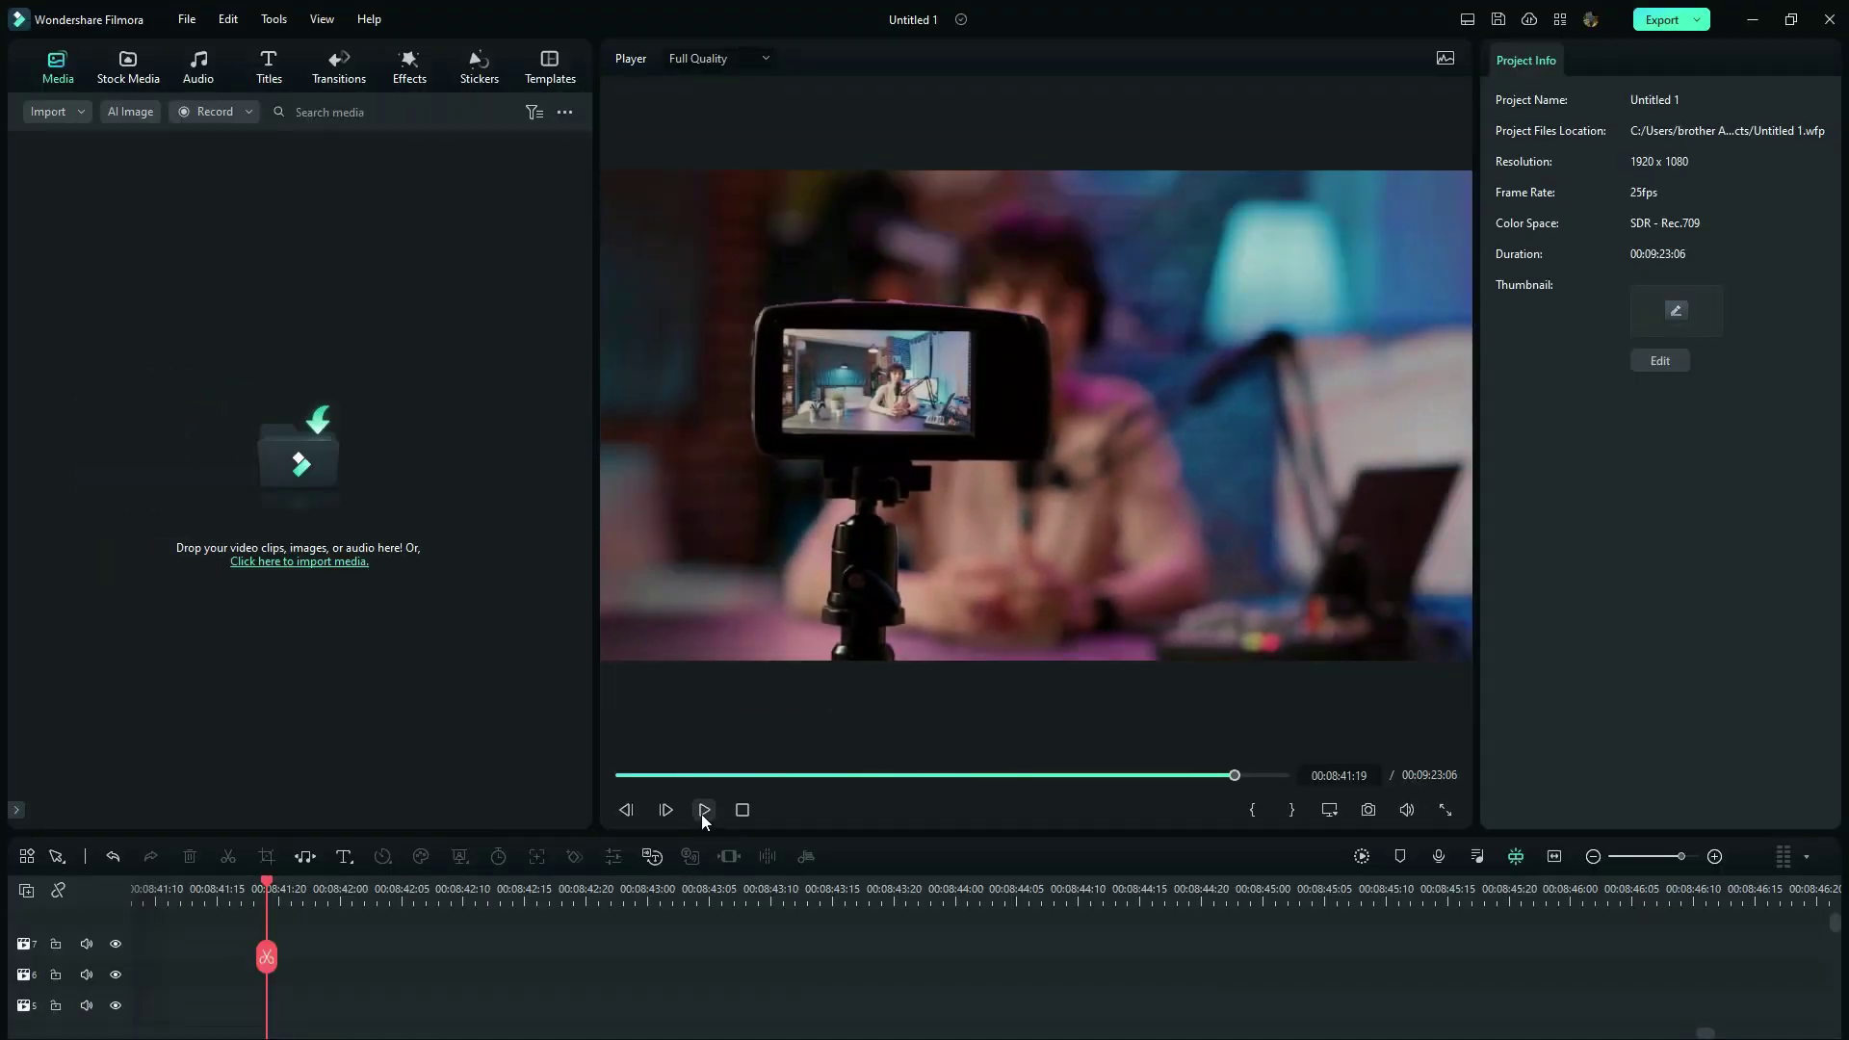
Reposition the top camera clip, then detach the audio from both camera clips.
{"action": "left_click", "coordinate": [702, 812]}
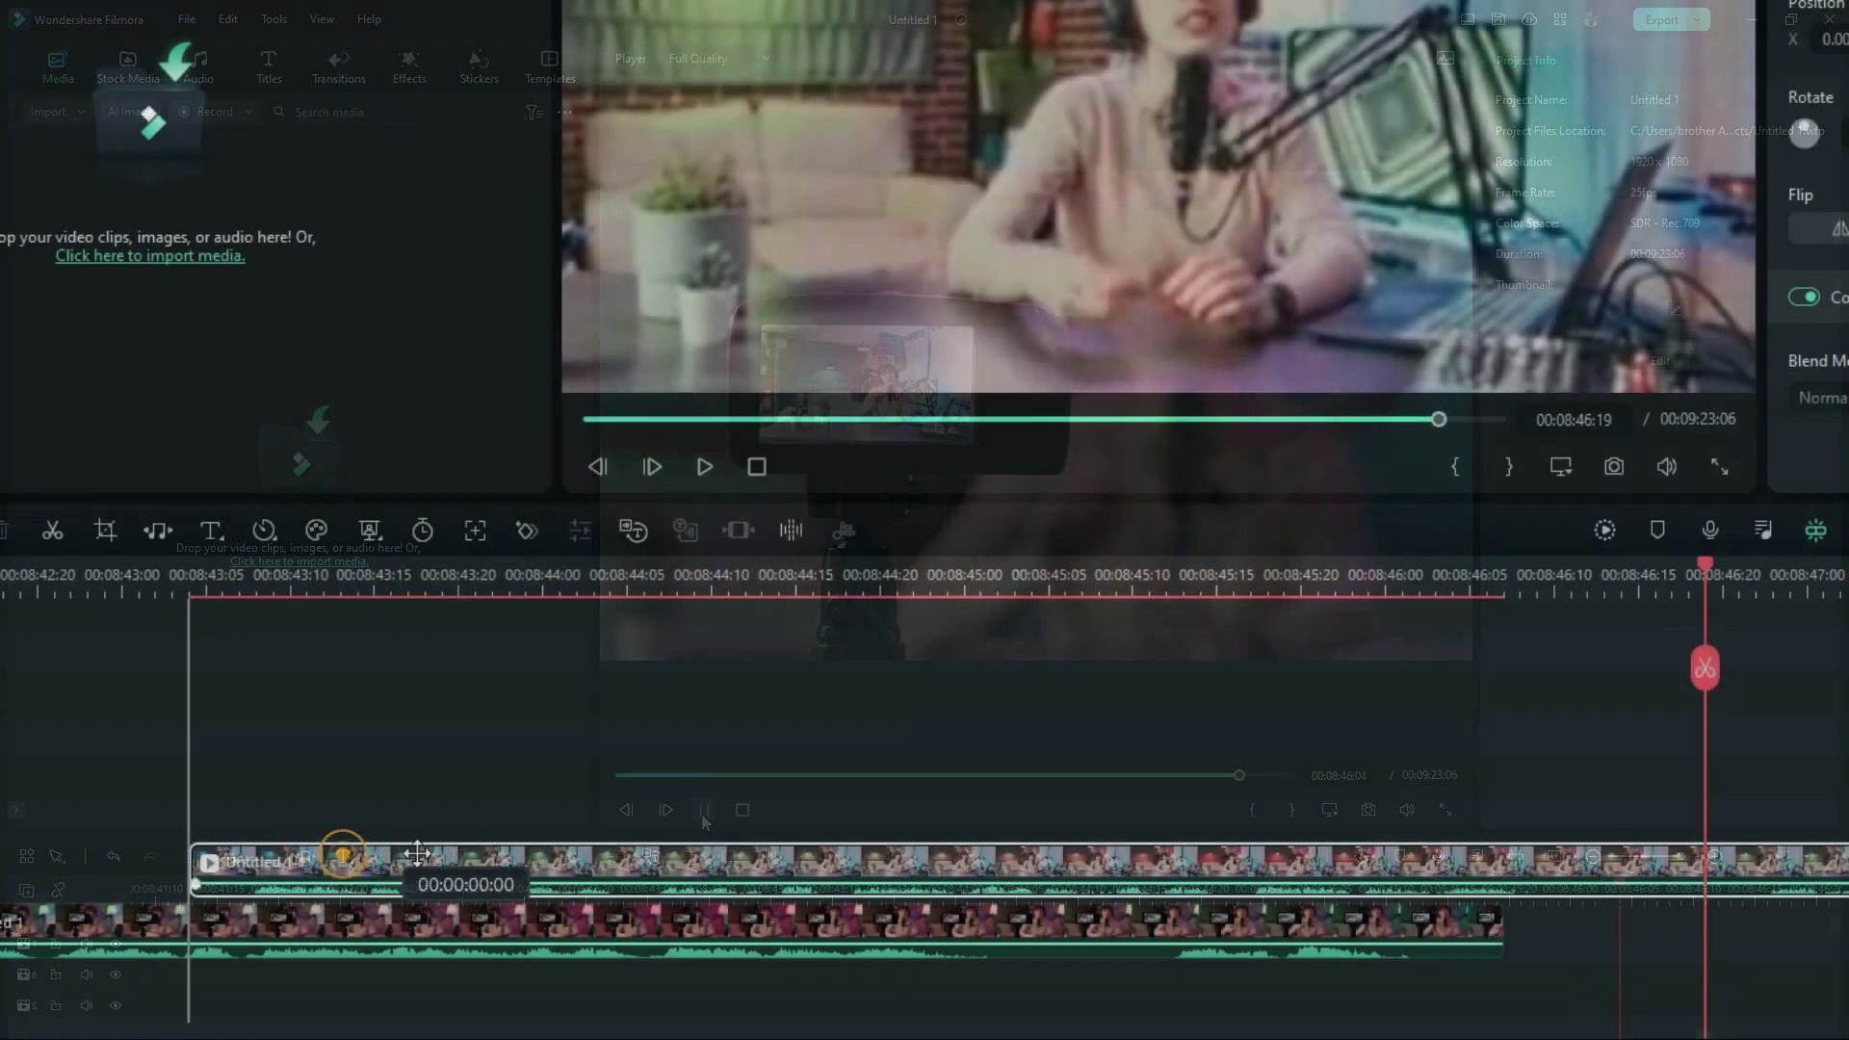
{"action": "left_click_drag", "start_coordinate": [414, 860], "coordinate": [282, 860]}
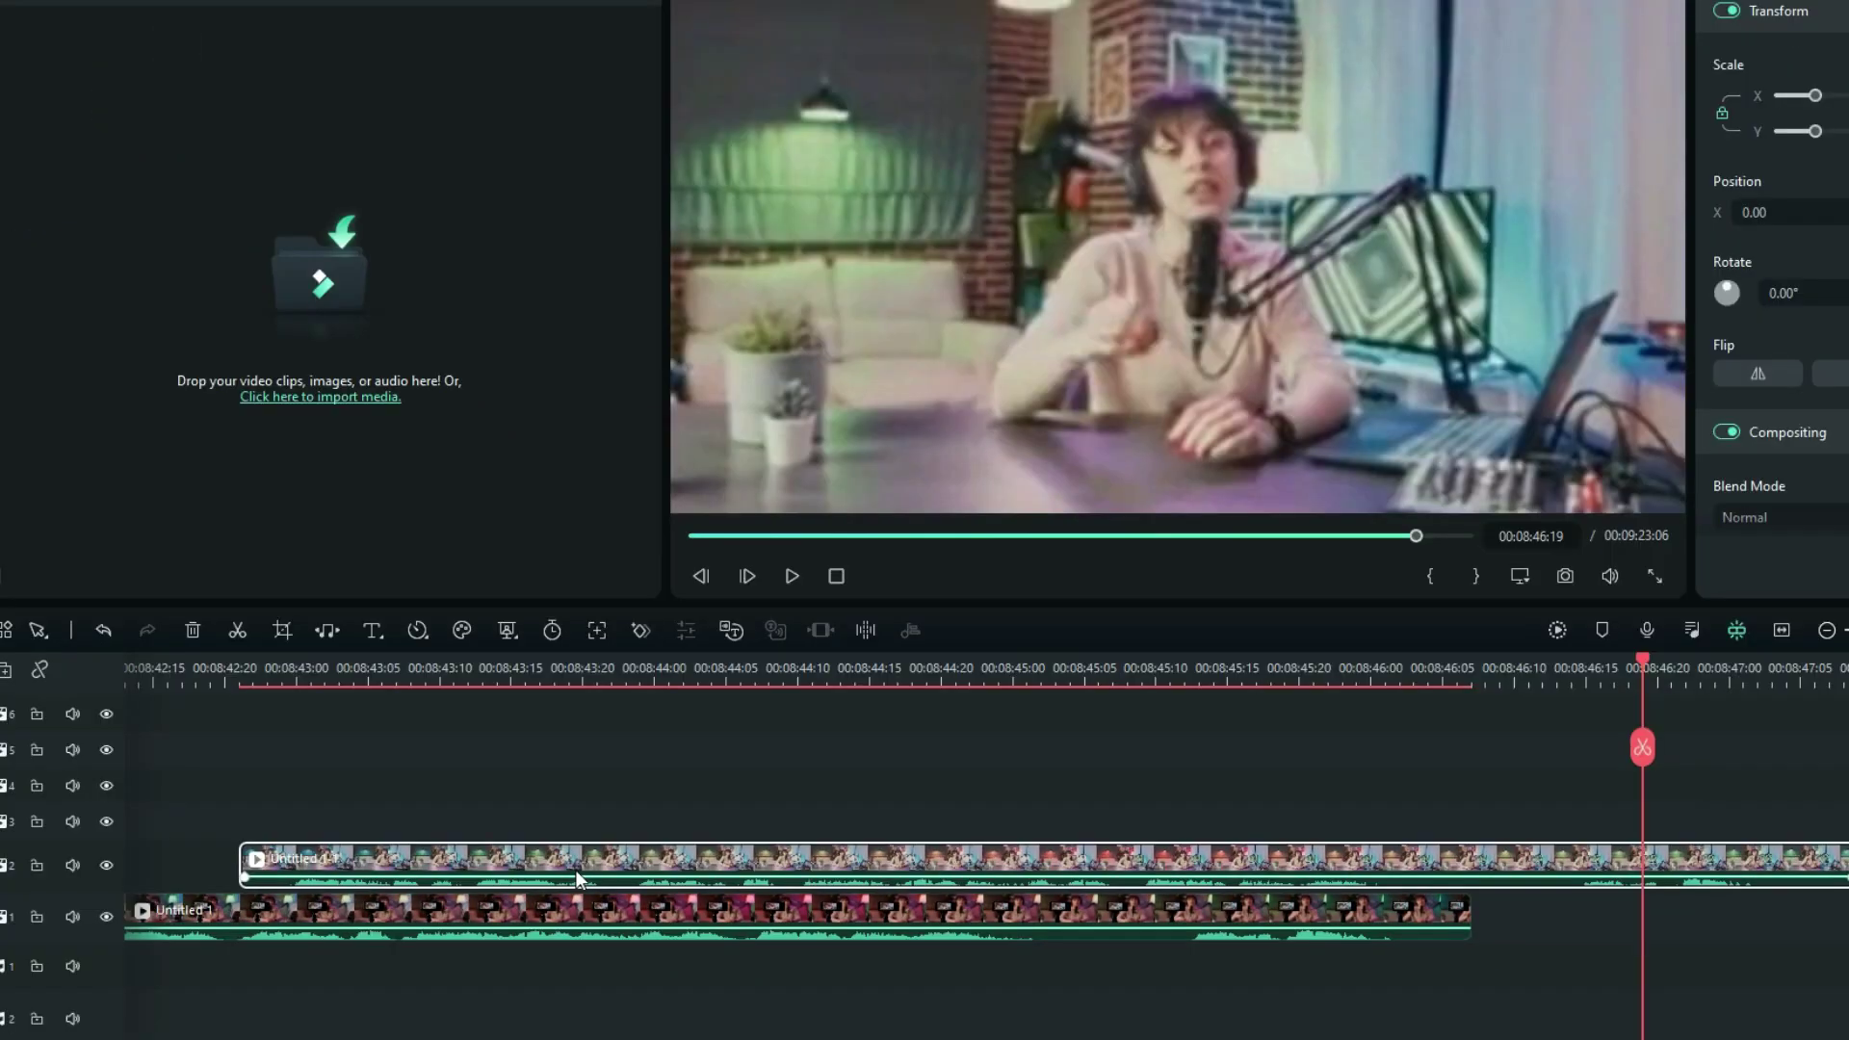
{"action": "left_click", "coordinate": [343, 811]}
{"action": "left_click", "coordinate": [447, 919]}
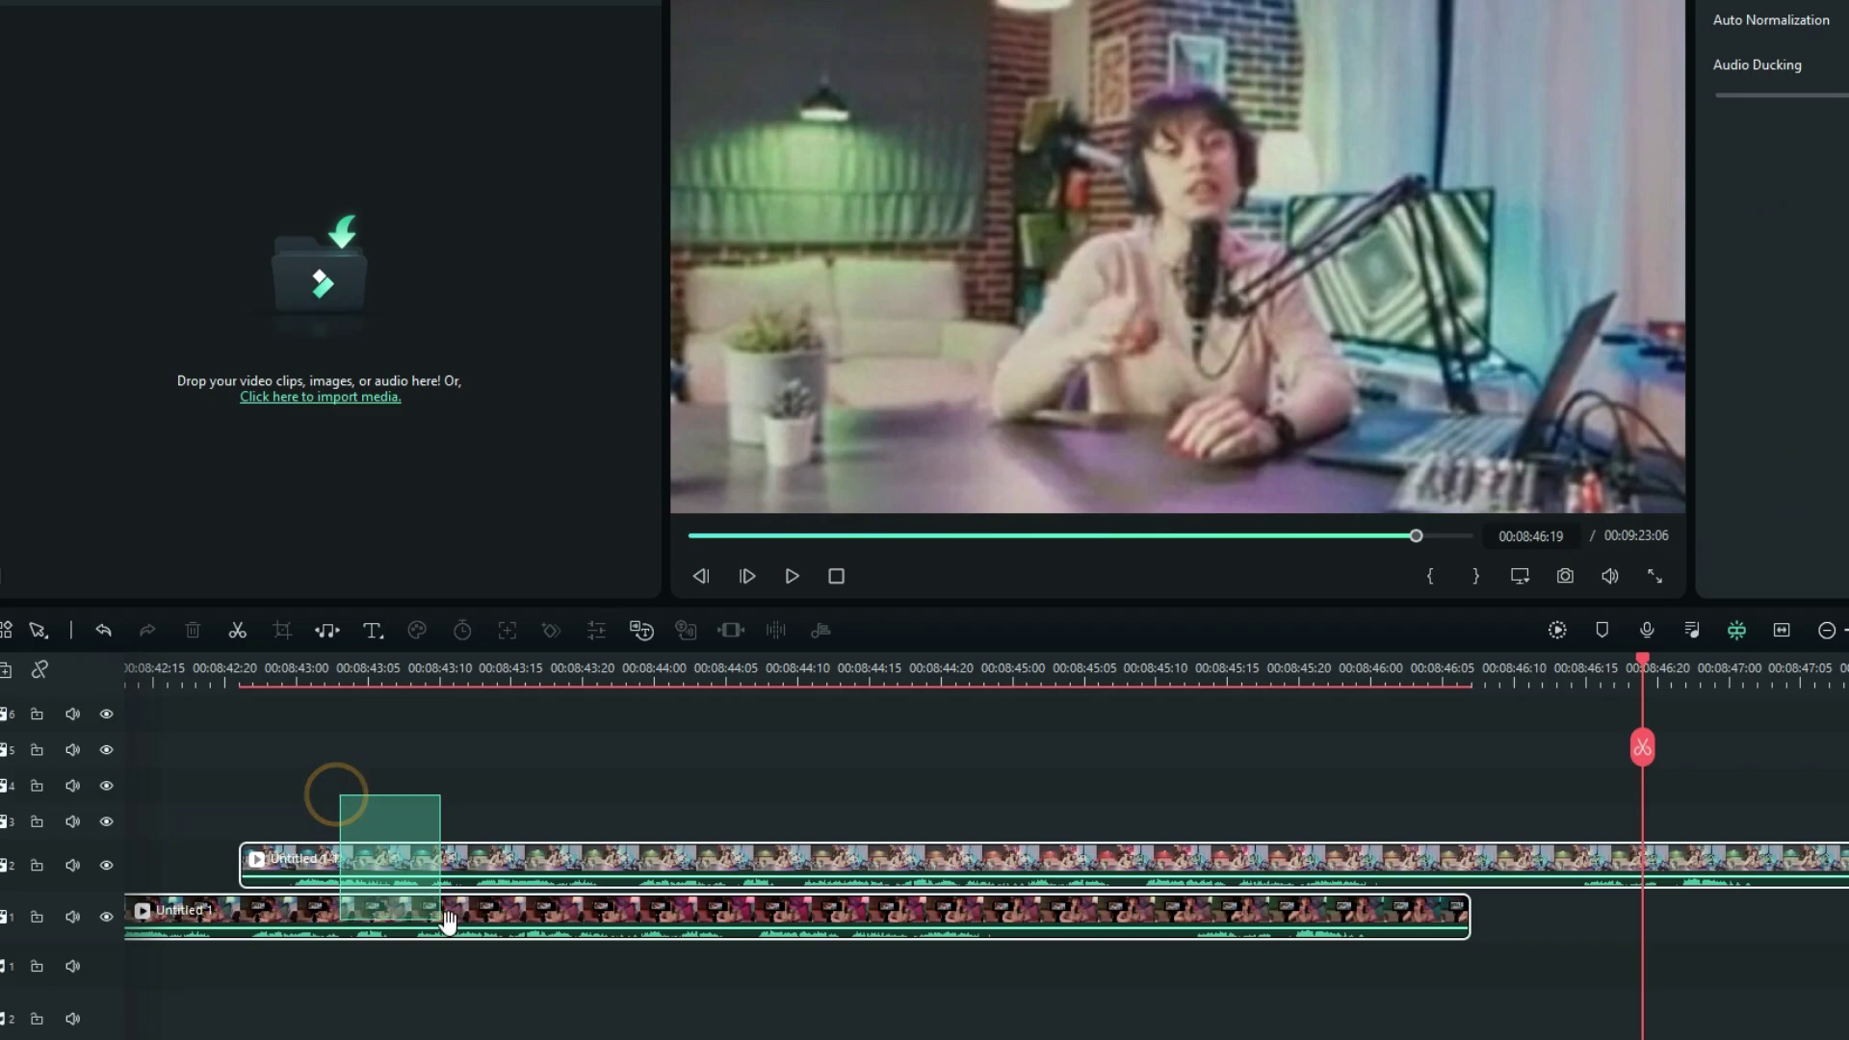
{"action": "left_click", "coordinate": [457, 863]}
{"action": "right_click", "coordinate": [454, 861]}
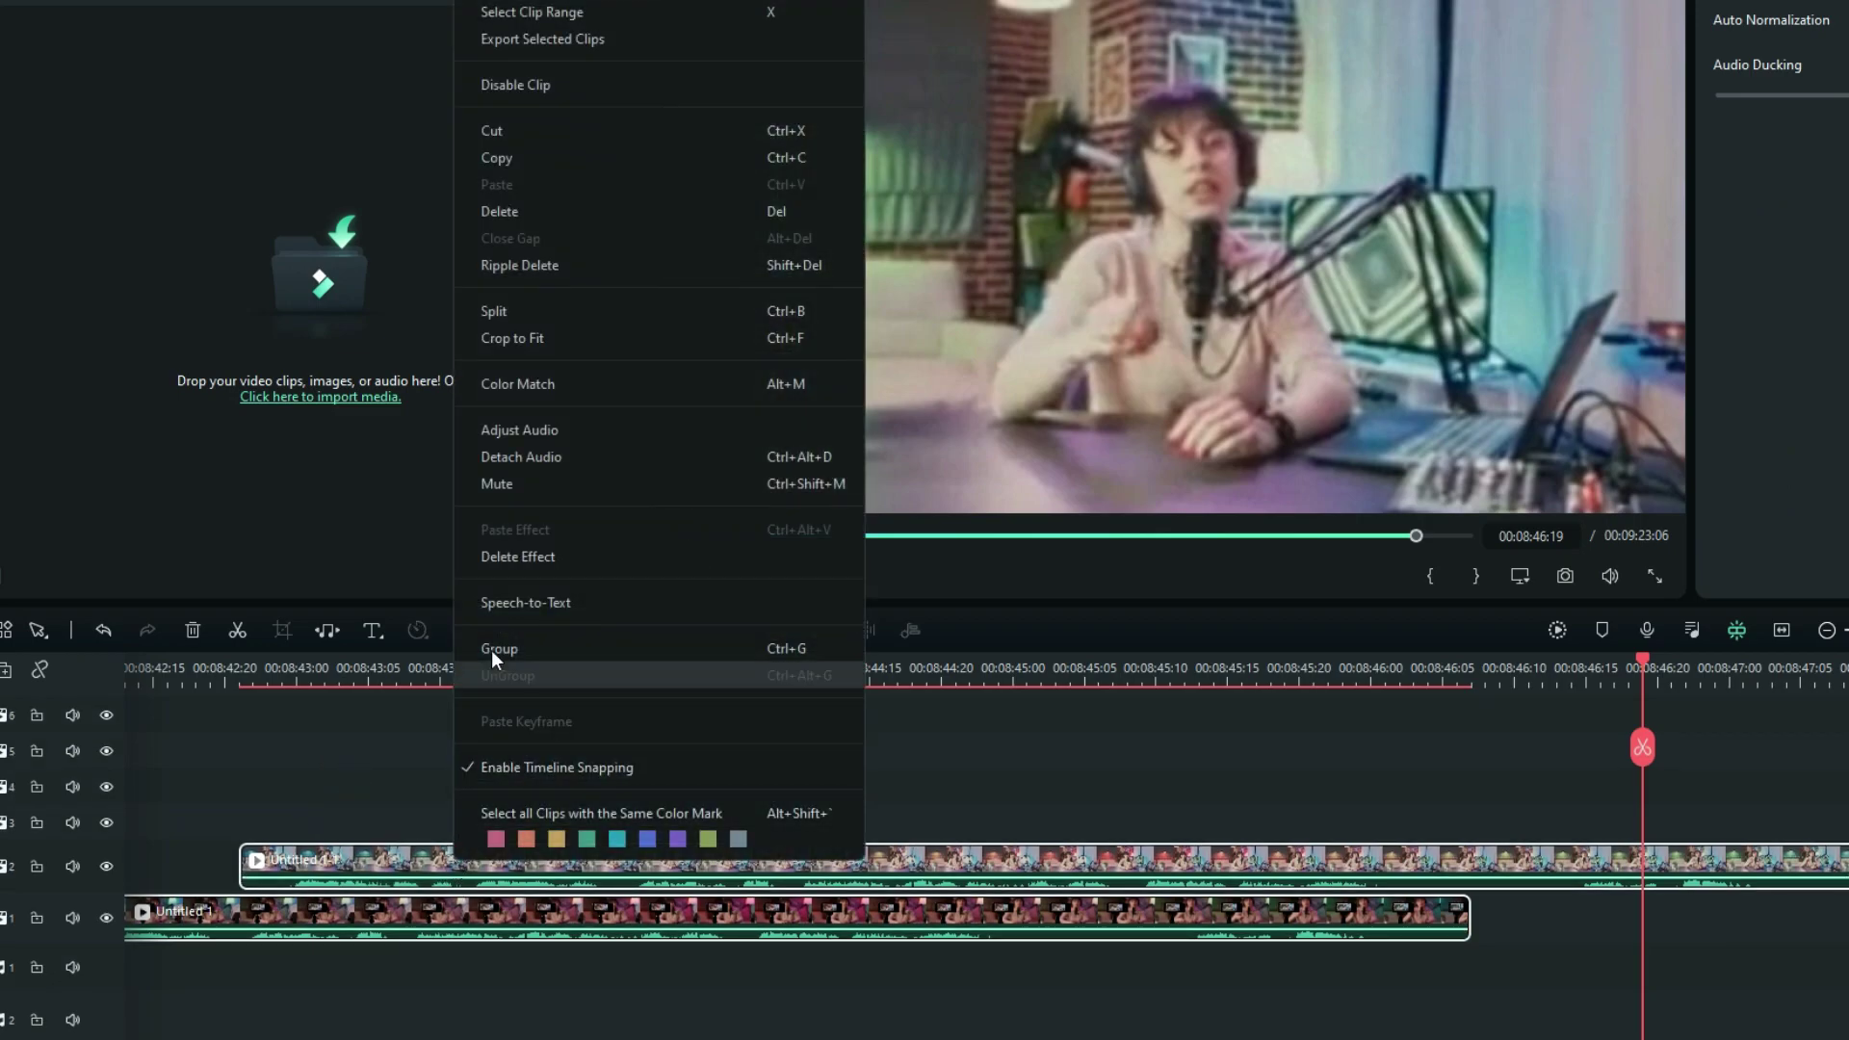
{"action": "left_click", "coordinate": [511, 457]}
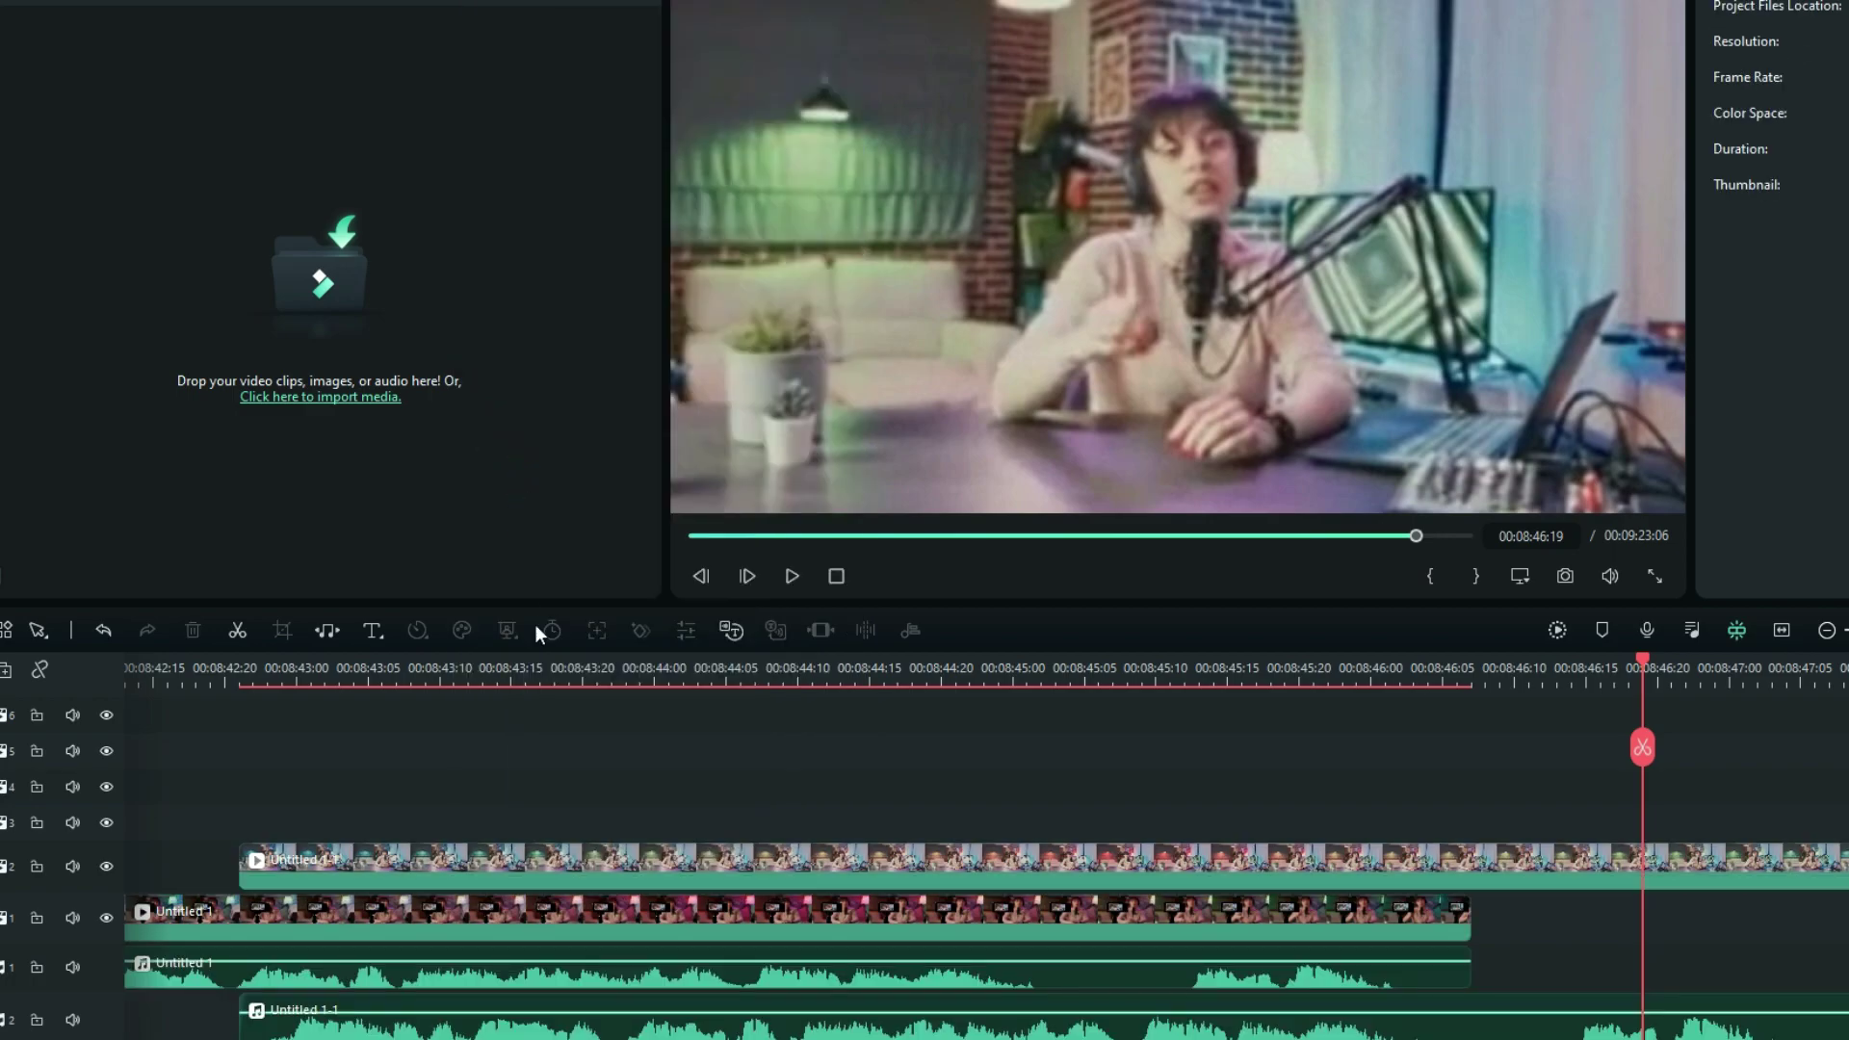
Auto-synchronize the two detached audio clips and shift the track 1 video right to match.
{"action": "scroll", "coordinate": [518, 835], "scroll_direction": "down", "scroll_amount": 2}
{"action": "left_click", "coordinate": [455, 861]}
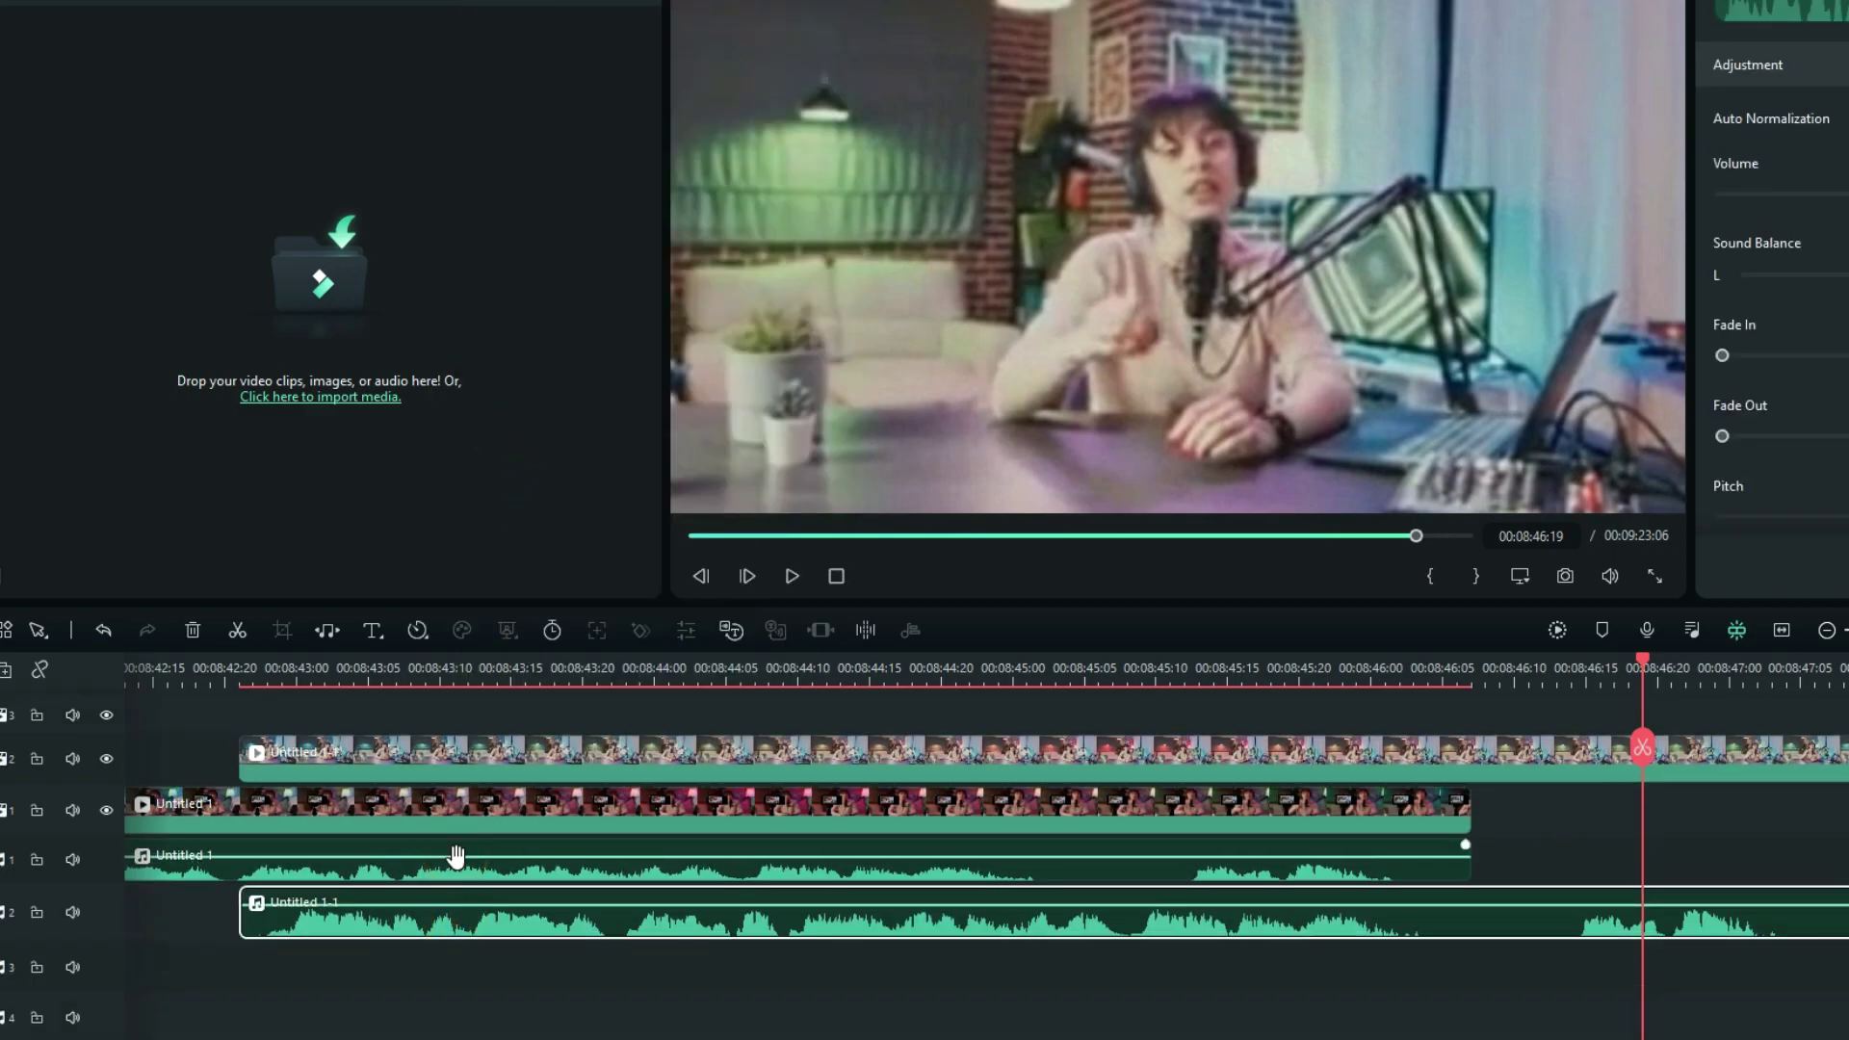
{"action": "left_click", "coordinate": [460, 876], "text": "ctrl"}
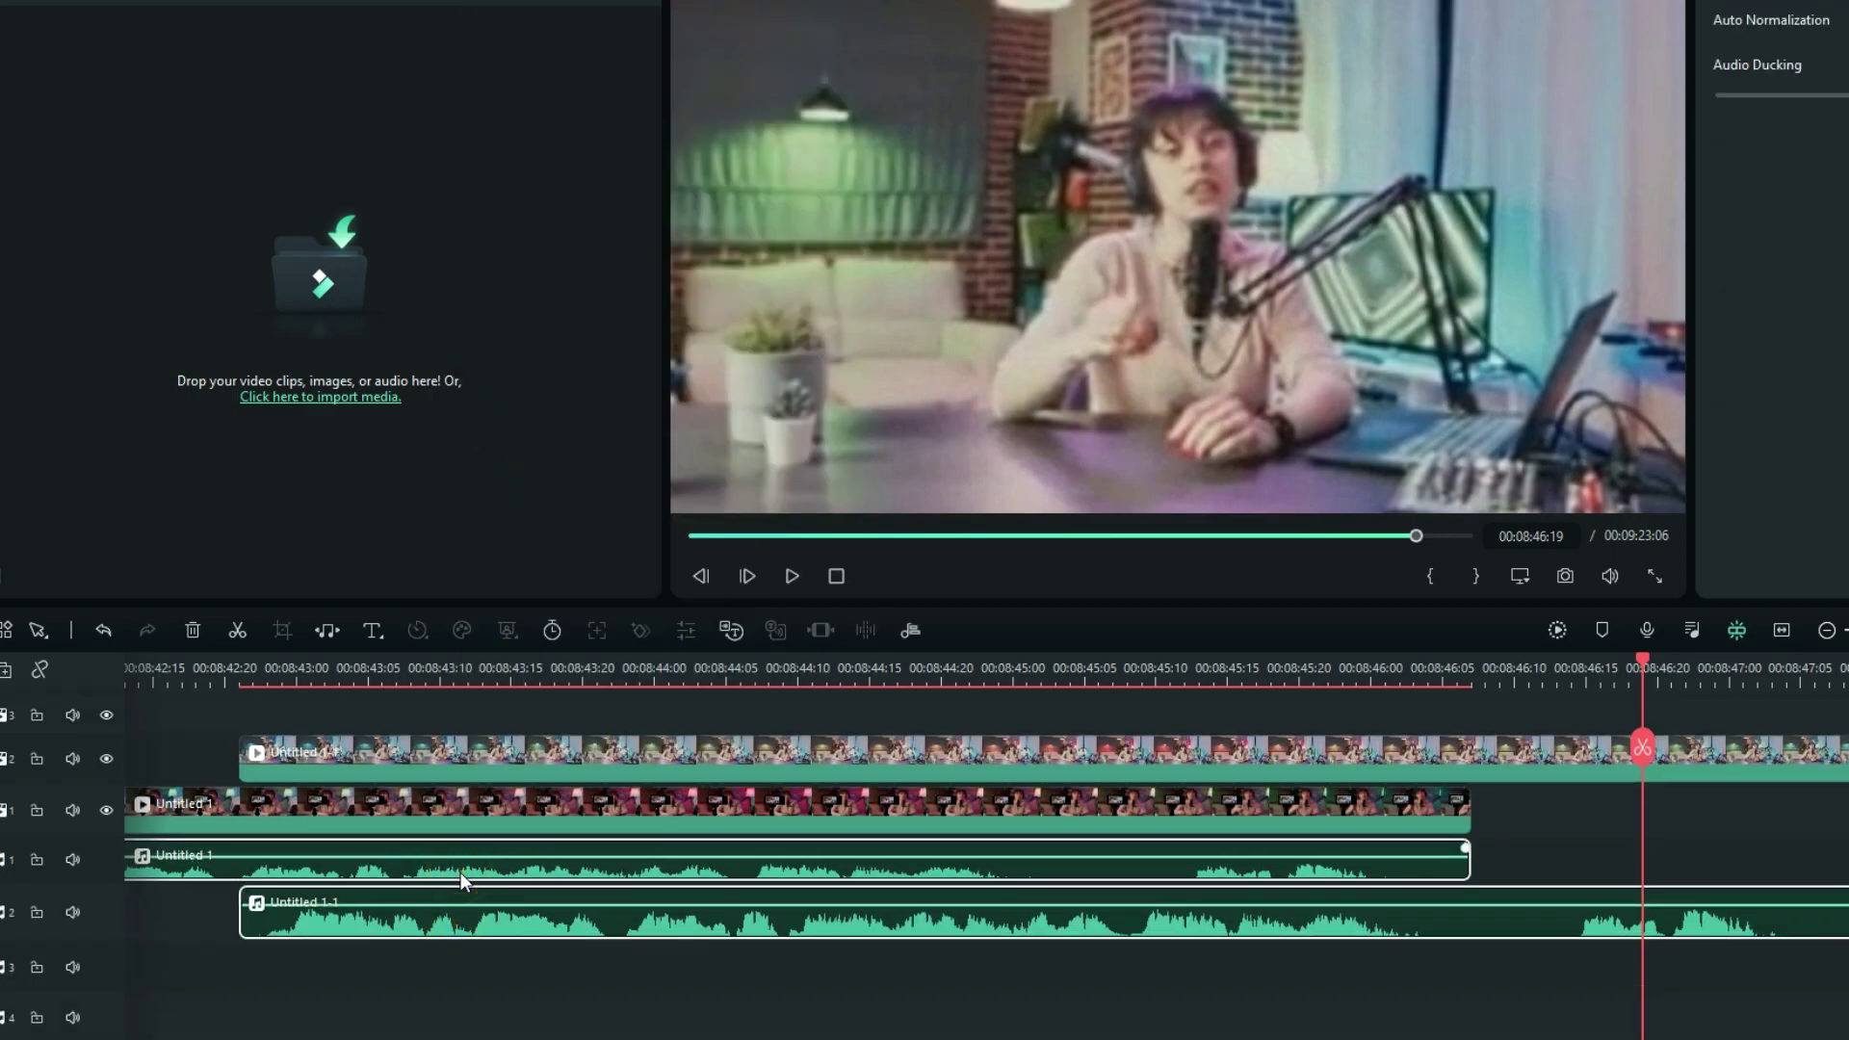
{"action": "left_click", "coordinate": [911, 630]}
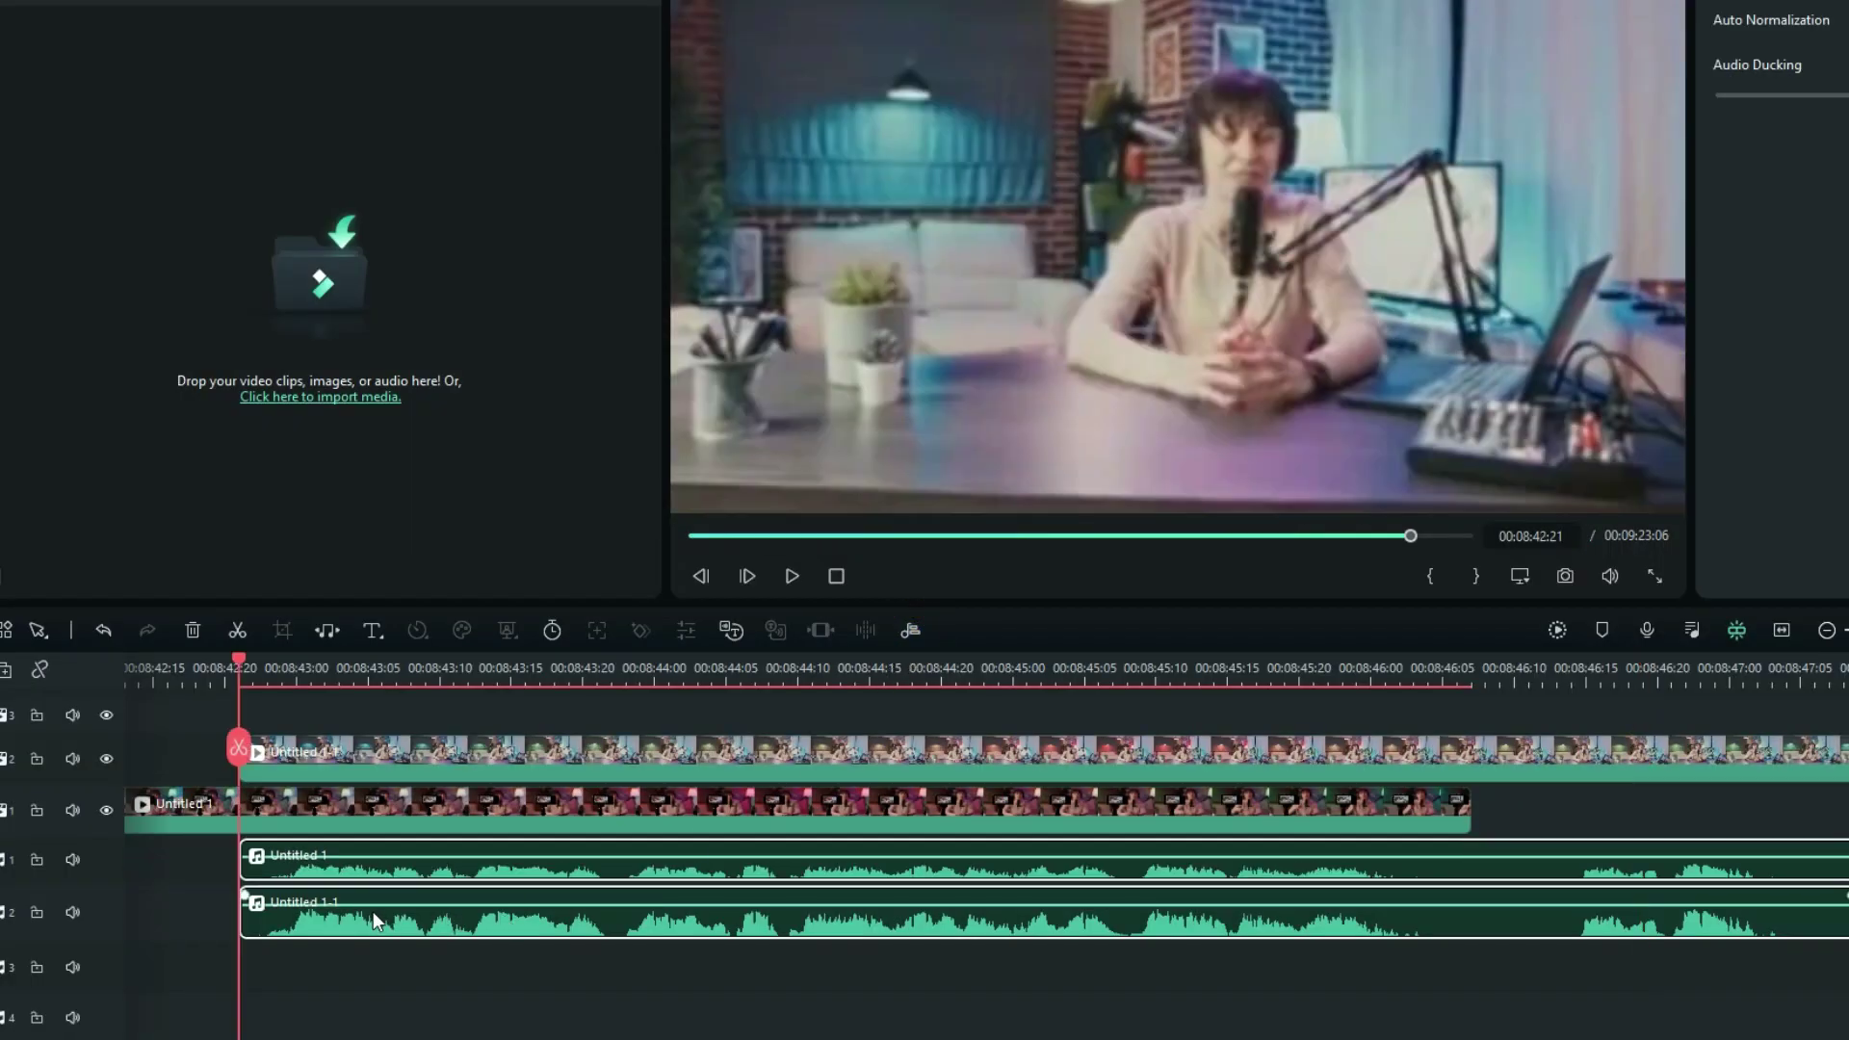
{"action": "left_click_drag", "start_coordinate": [307, 807], "coordinate": [689, 804]}
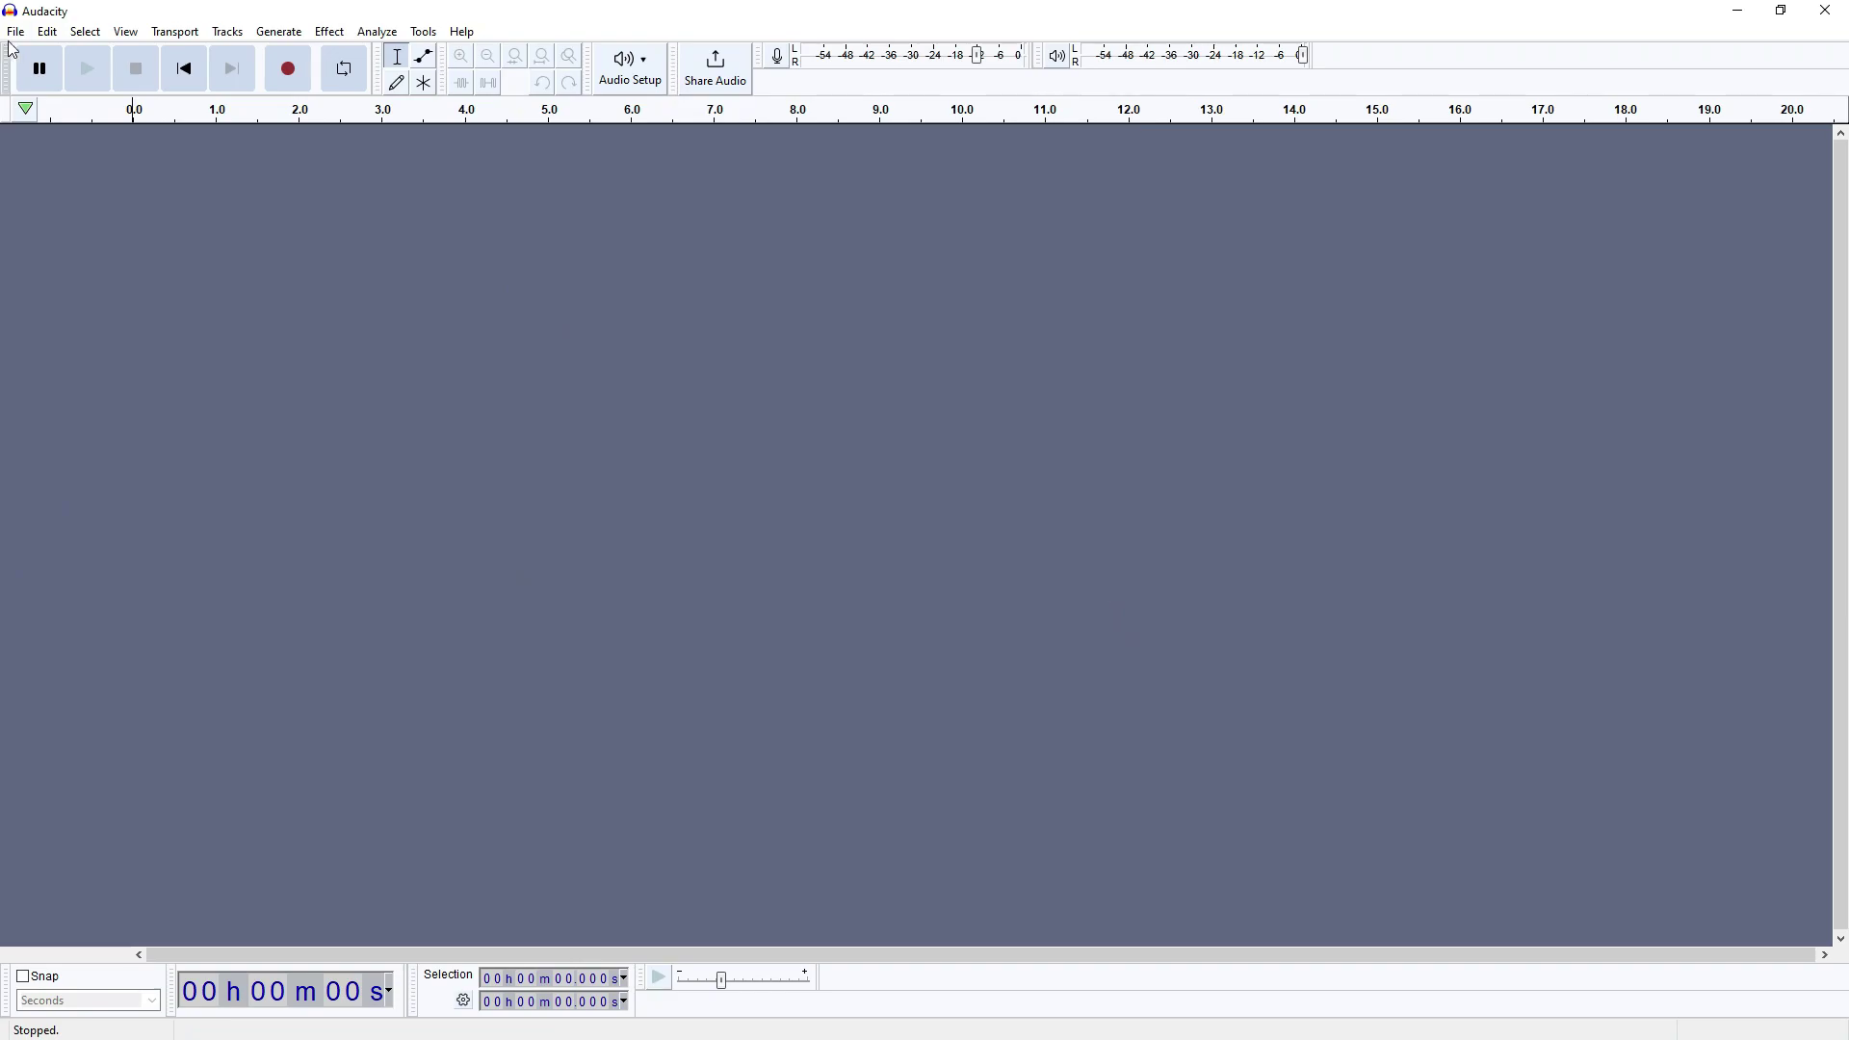
{"action": "left_click", "coordinate": [14, 32]}
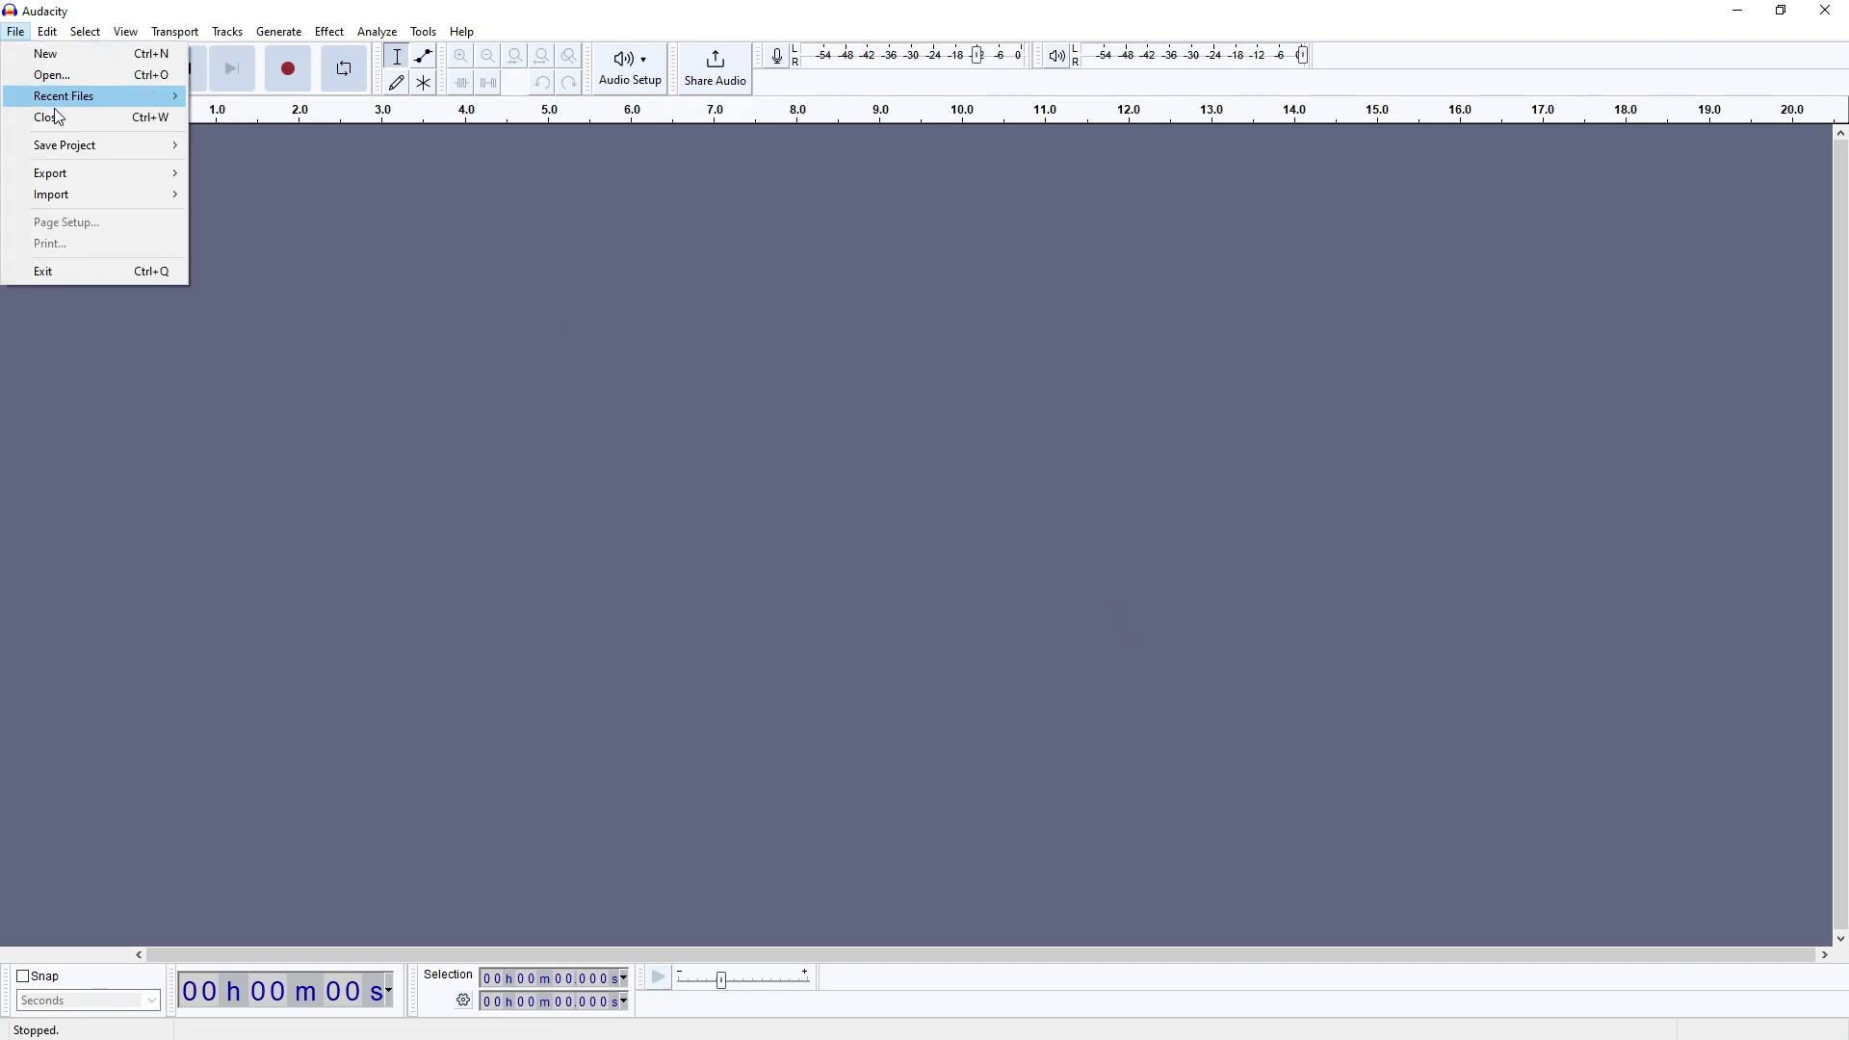
{"action": "mouse_move", "coordinate": [70, 192]}
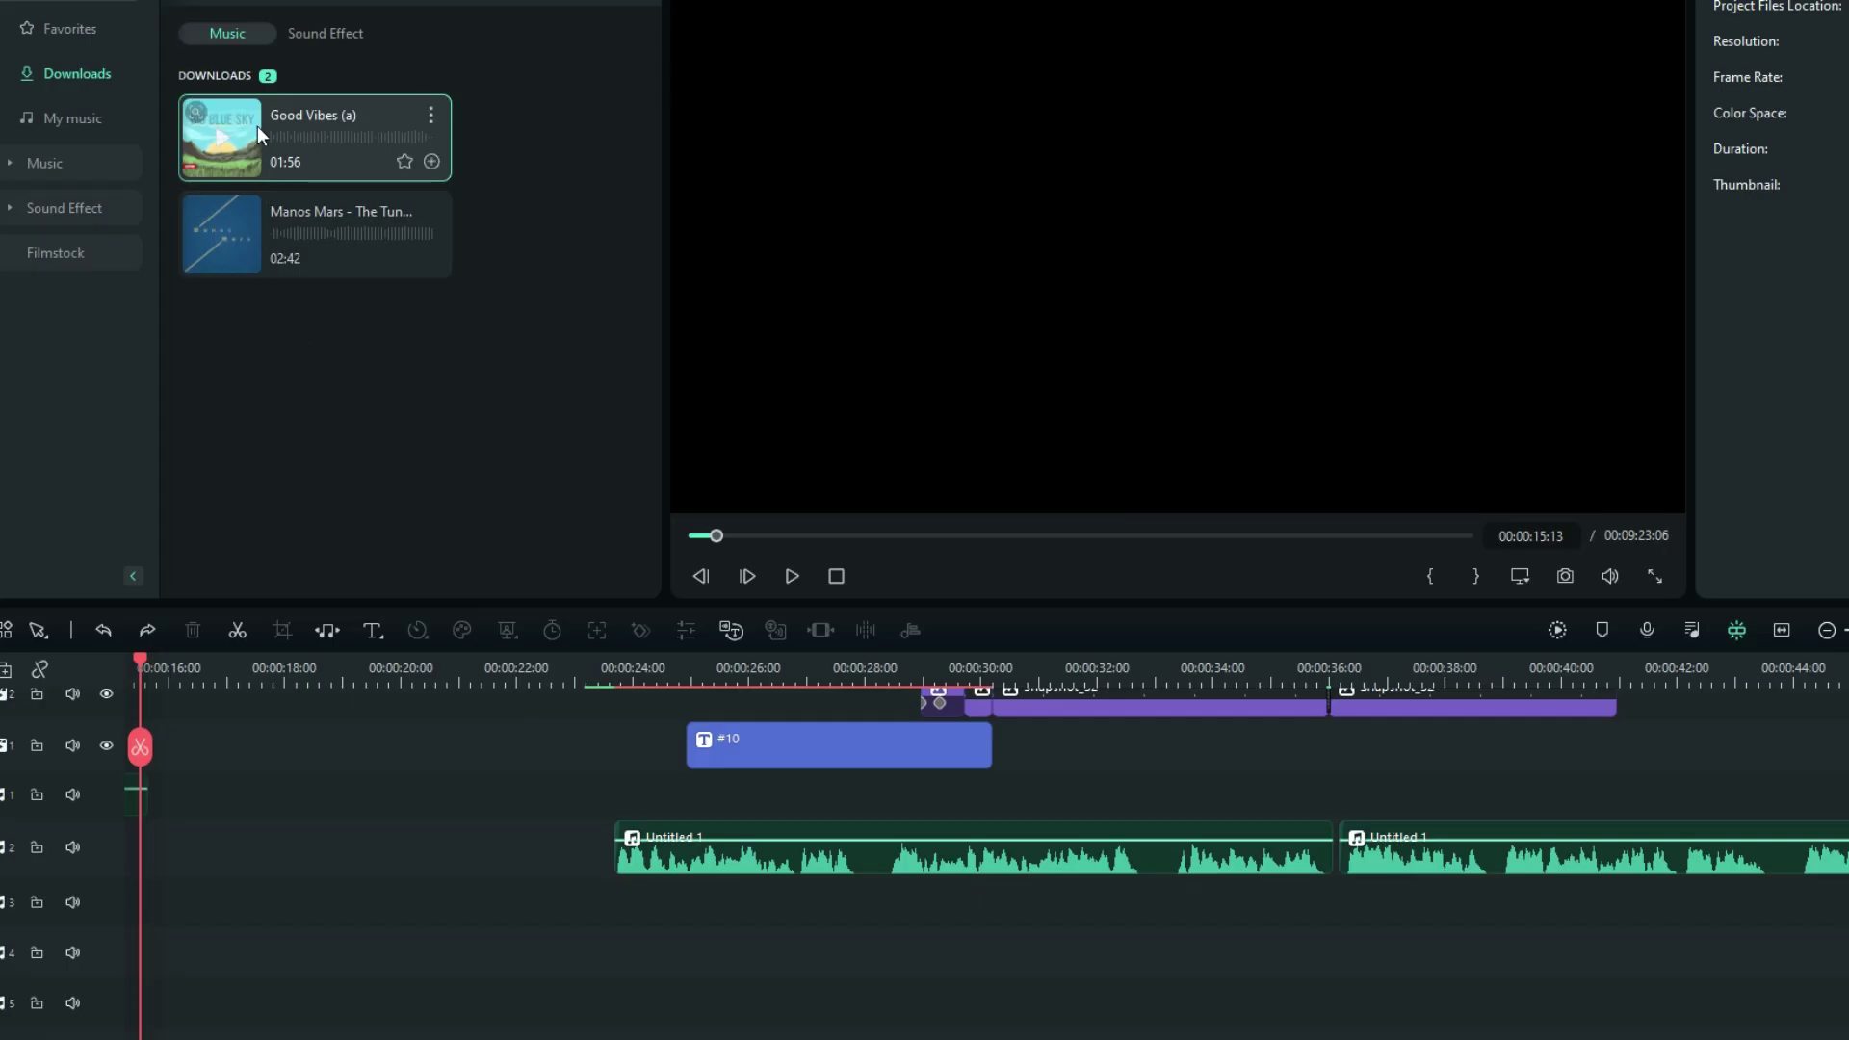
Place Good Vibes (a) on audio track 4 and add copies end to end after it.
{"action": "left_click_drag", "start_coordinate": [257, 118], "coordinate": [585, 968]}
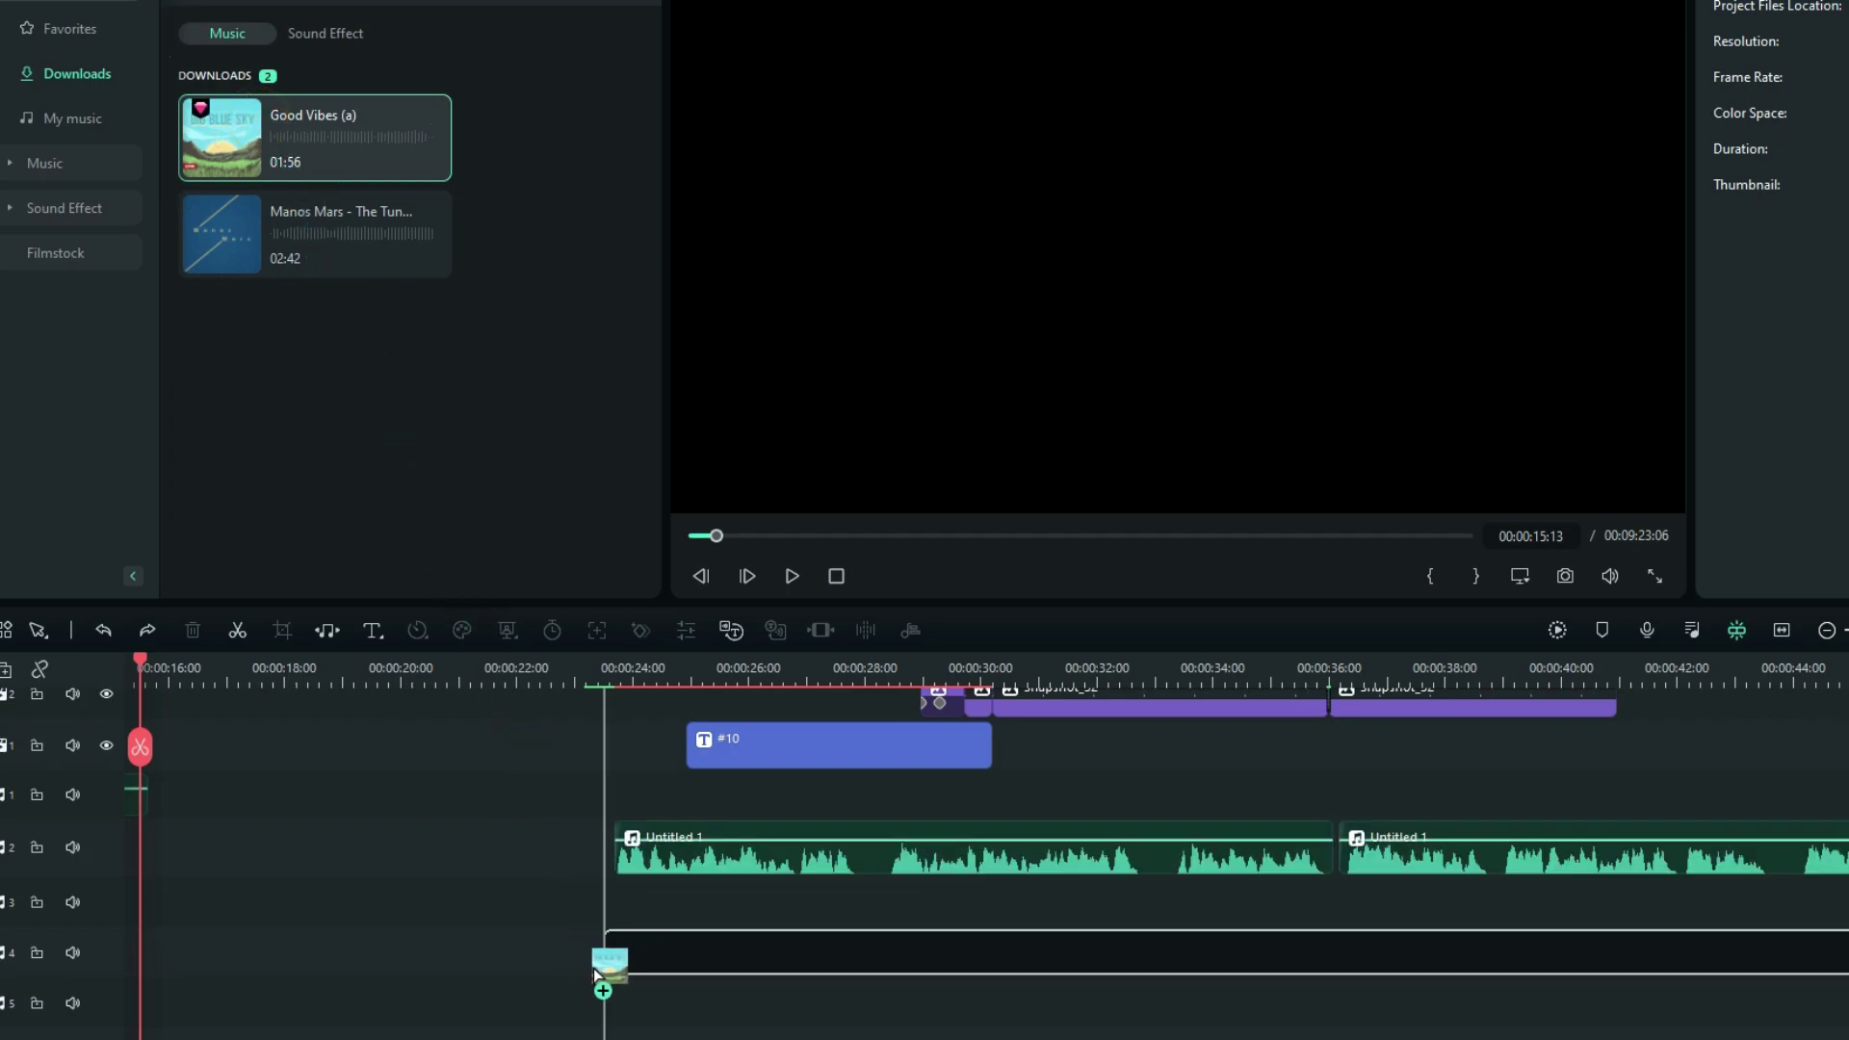
{"action": "left_click_drag", "start_coordinate": [608, 977], "coordinate": [607, 971]}
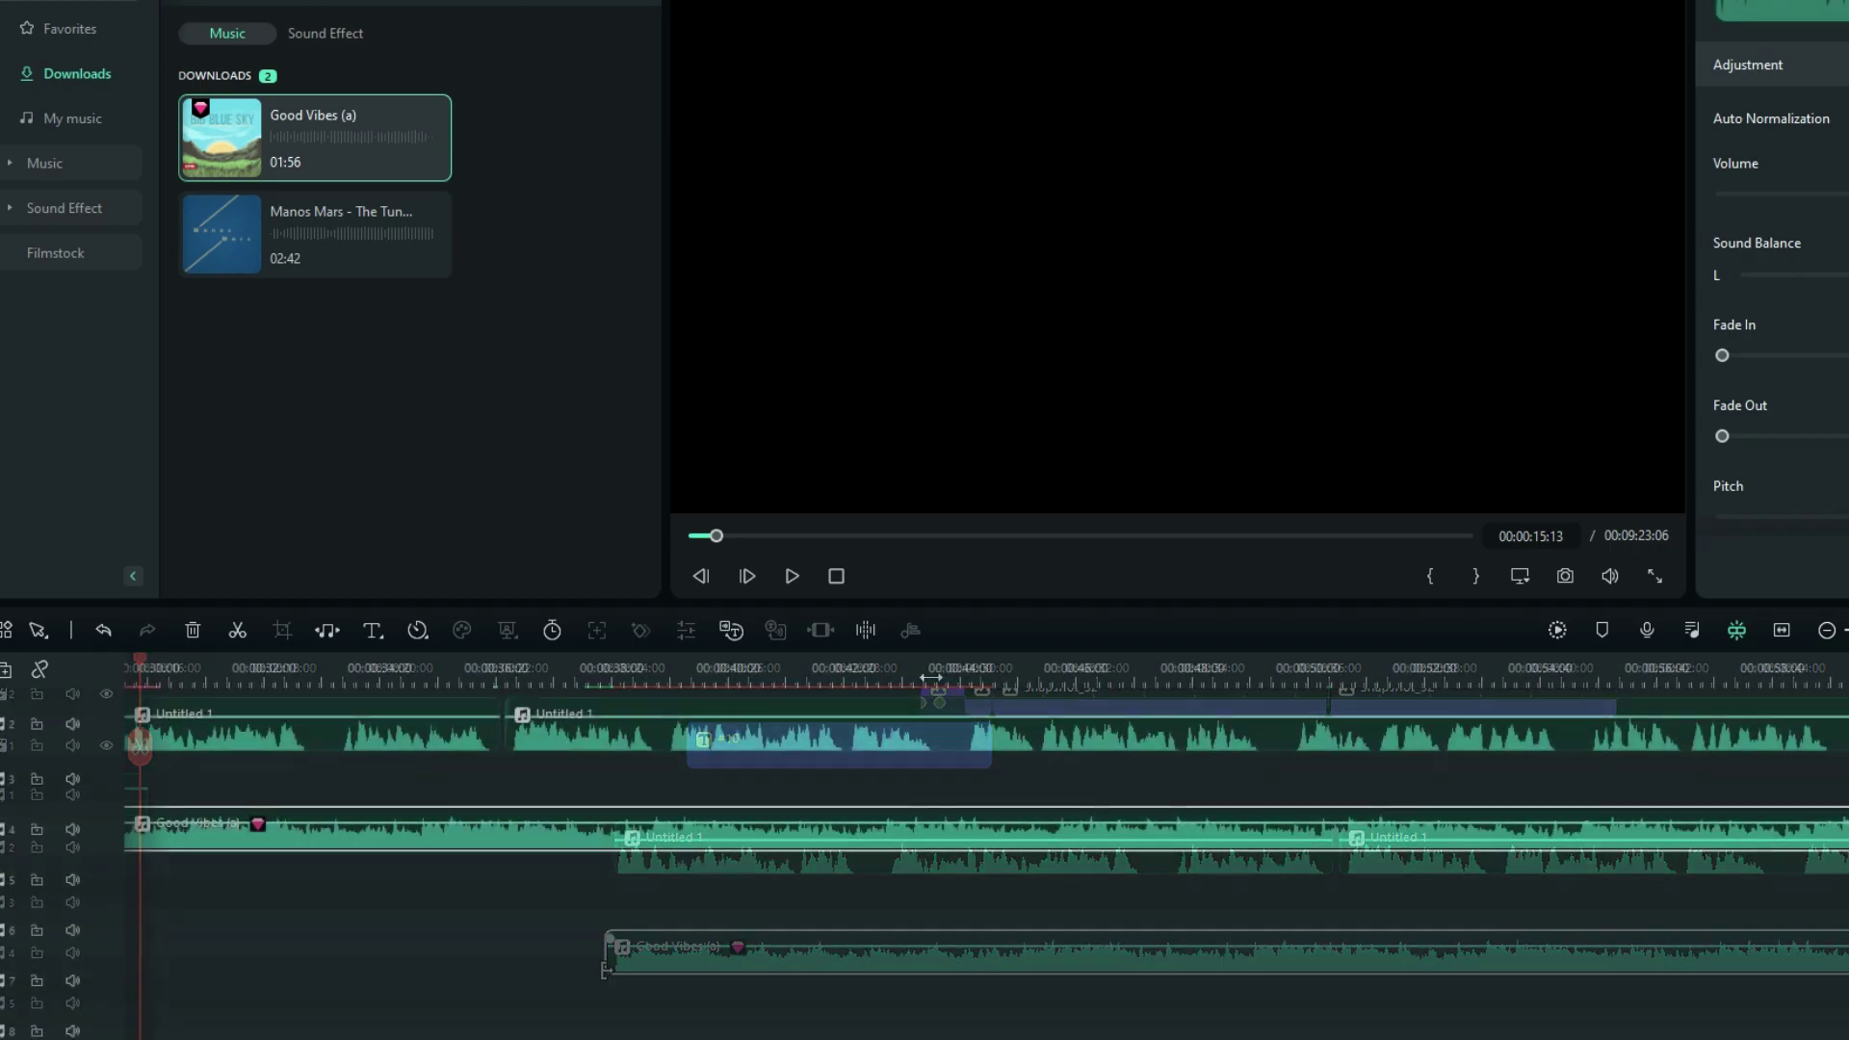
{"action": "scroll", "coordinate": [680, 714], "scroll_direction": "down", "scroll_amount": 6}
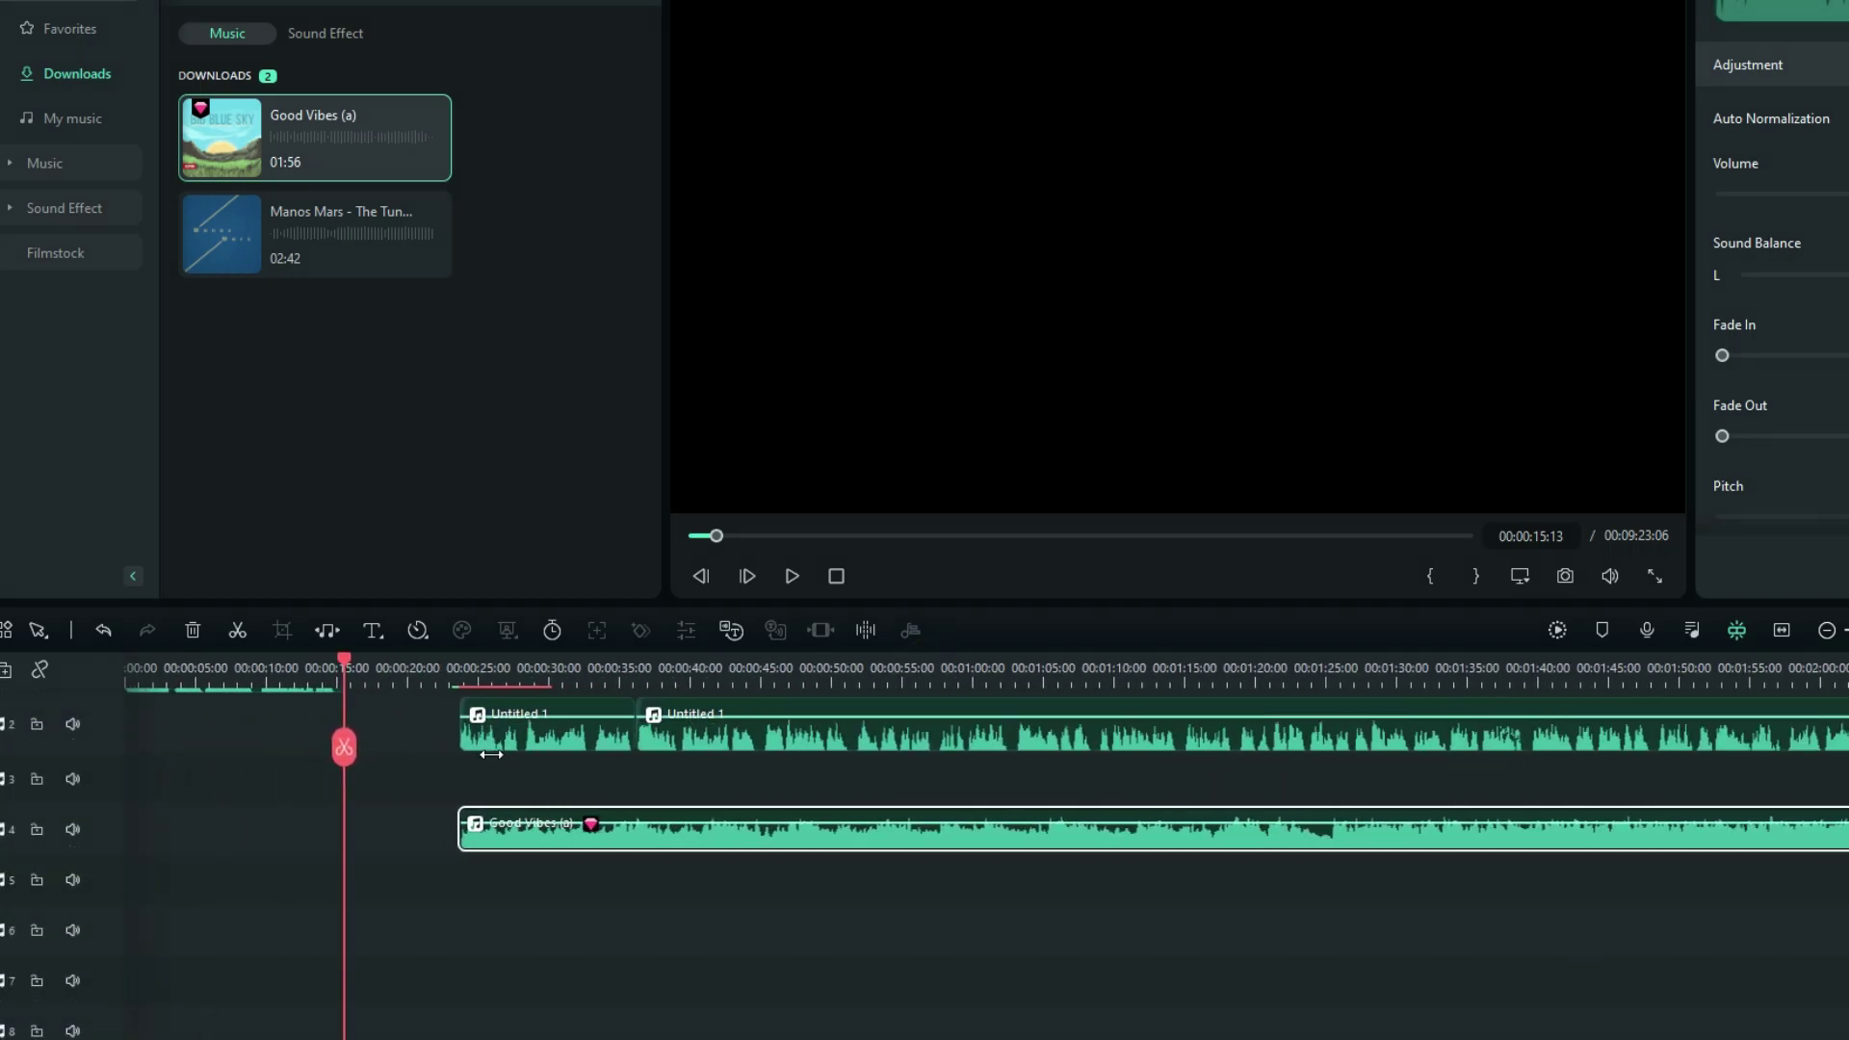
{"action": "scroll", "coordinate": [276, 770], "scroll_direction": "right", "scroll_amount": 10}
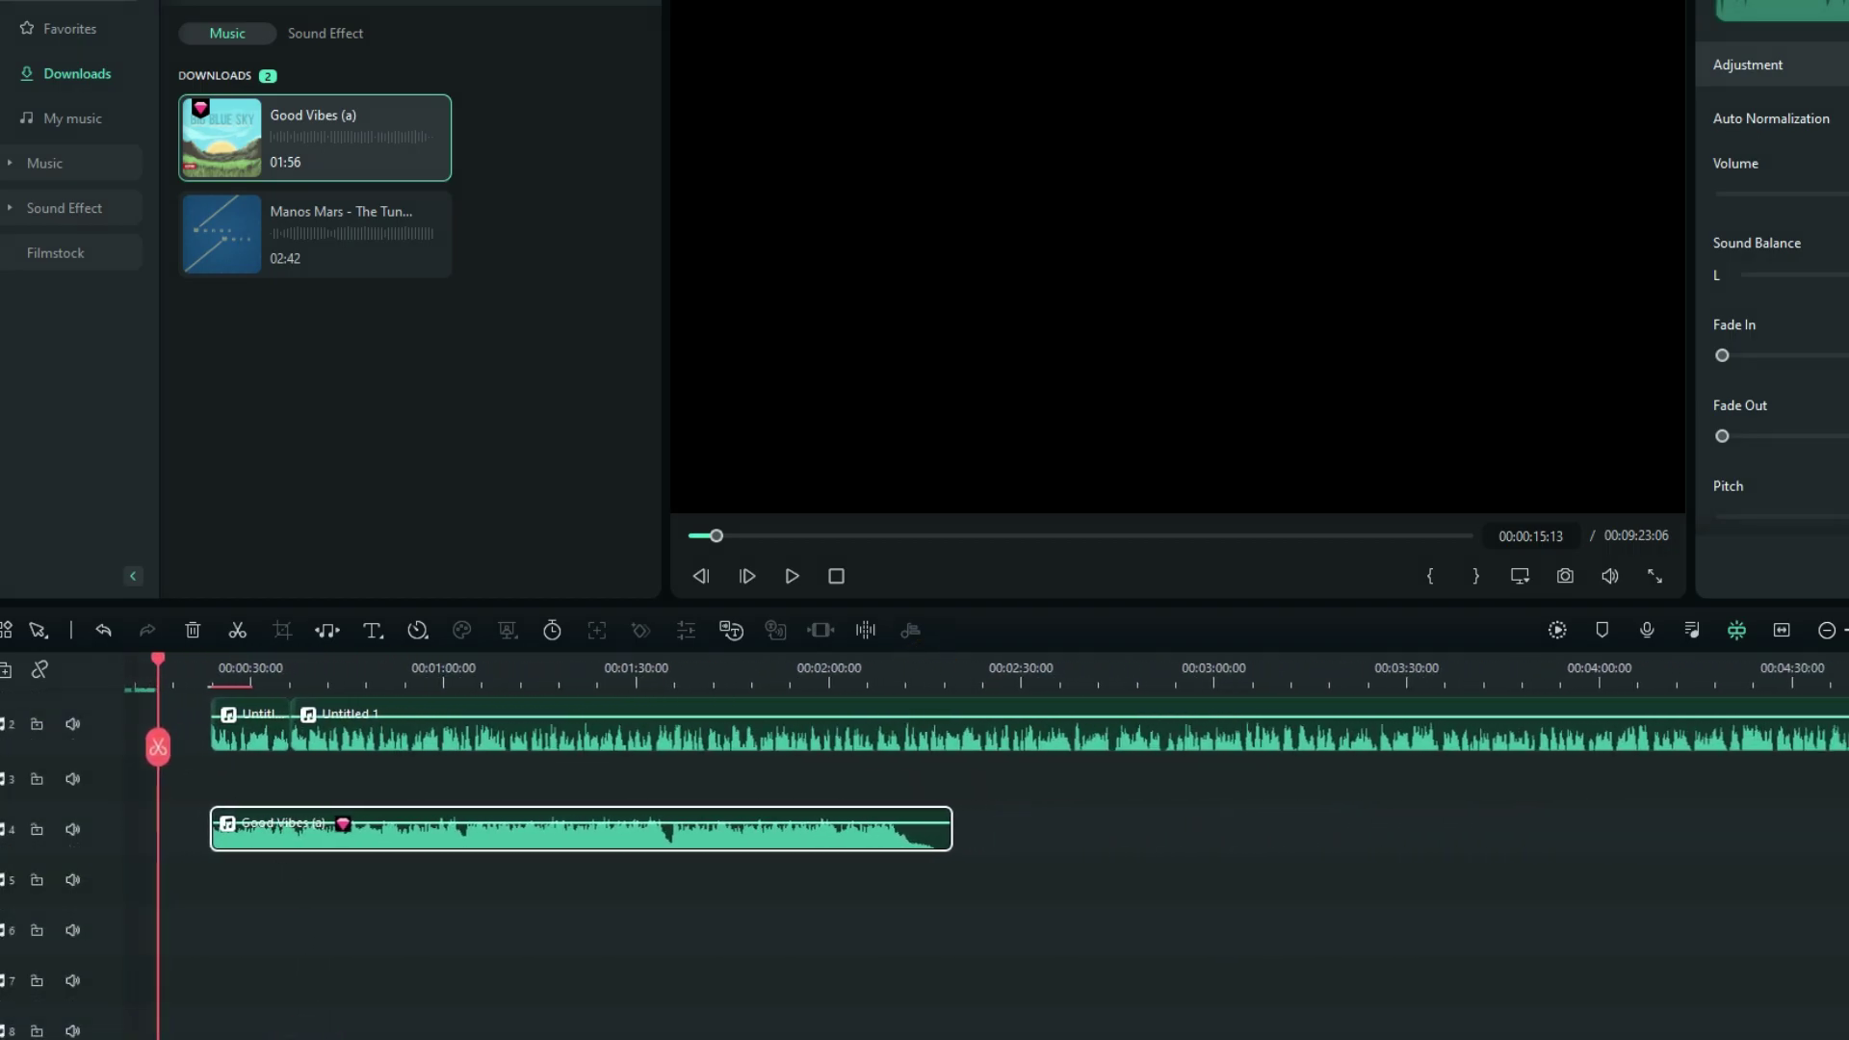
{"action": "scroll", "coordinate": [435, 1019], "scroll_direction": "left", "scroll_amount": 10}
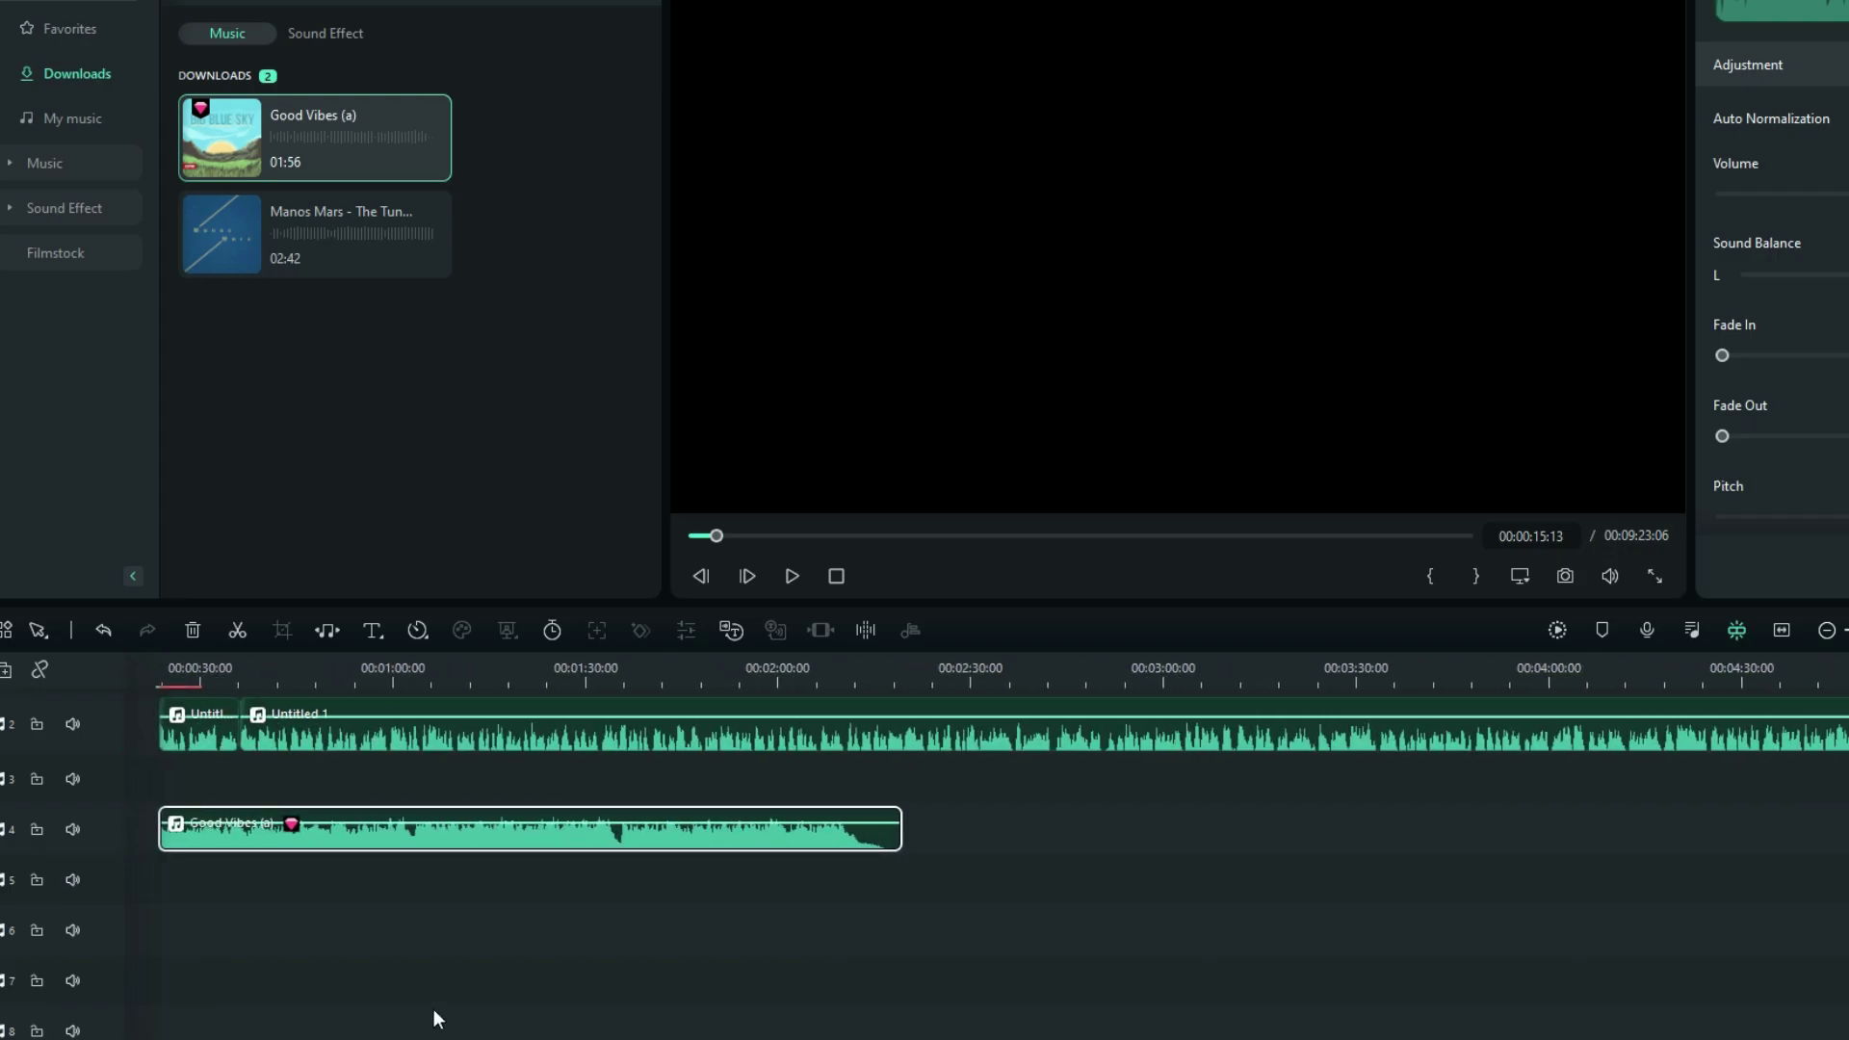
{"action": "left_click_drag", "start_coordinate": [580, 841], "coordinate": [1341, 816]}
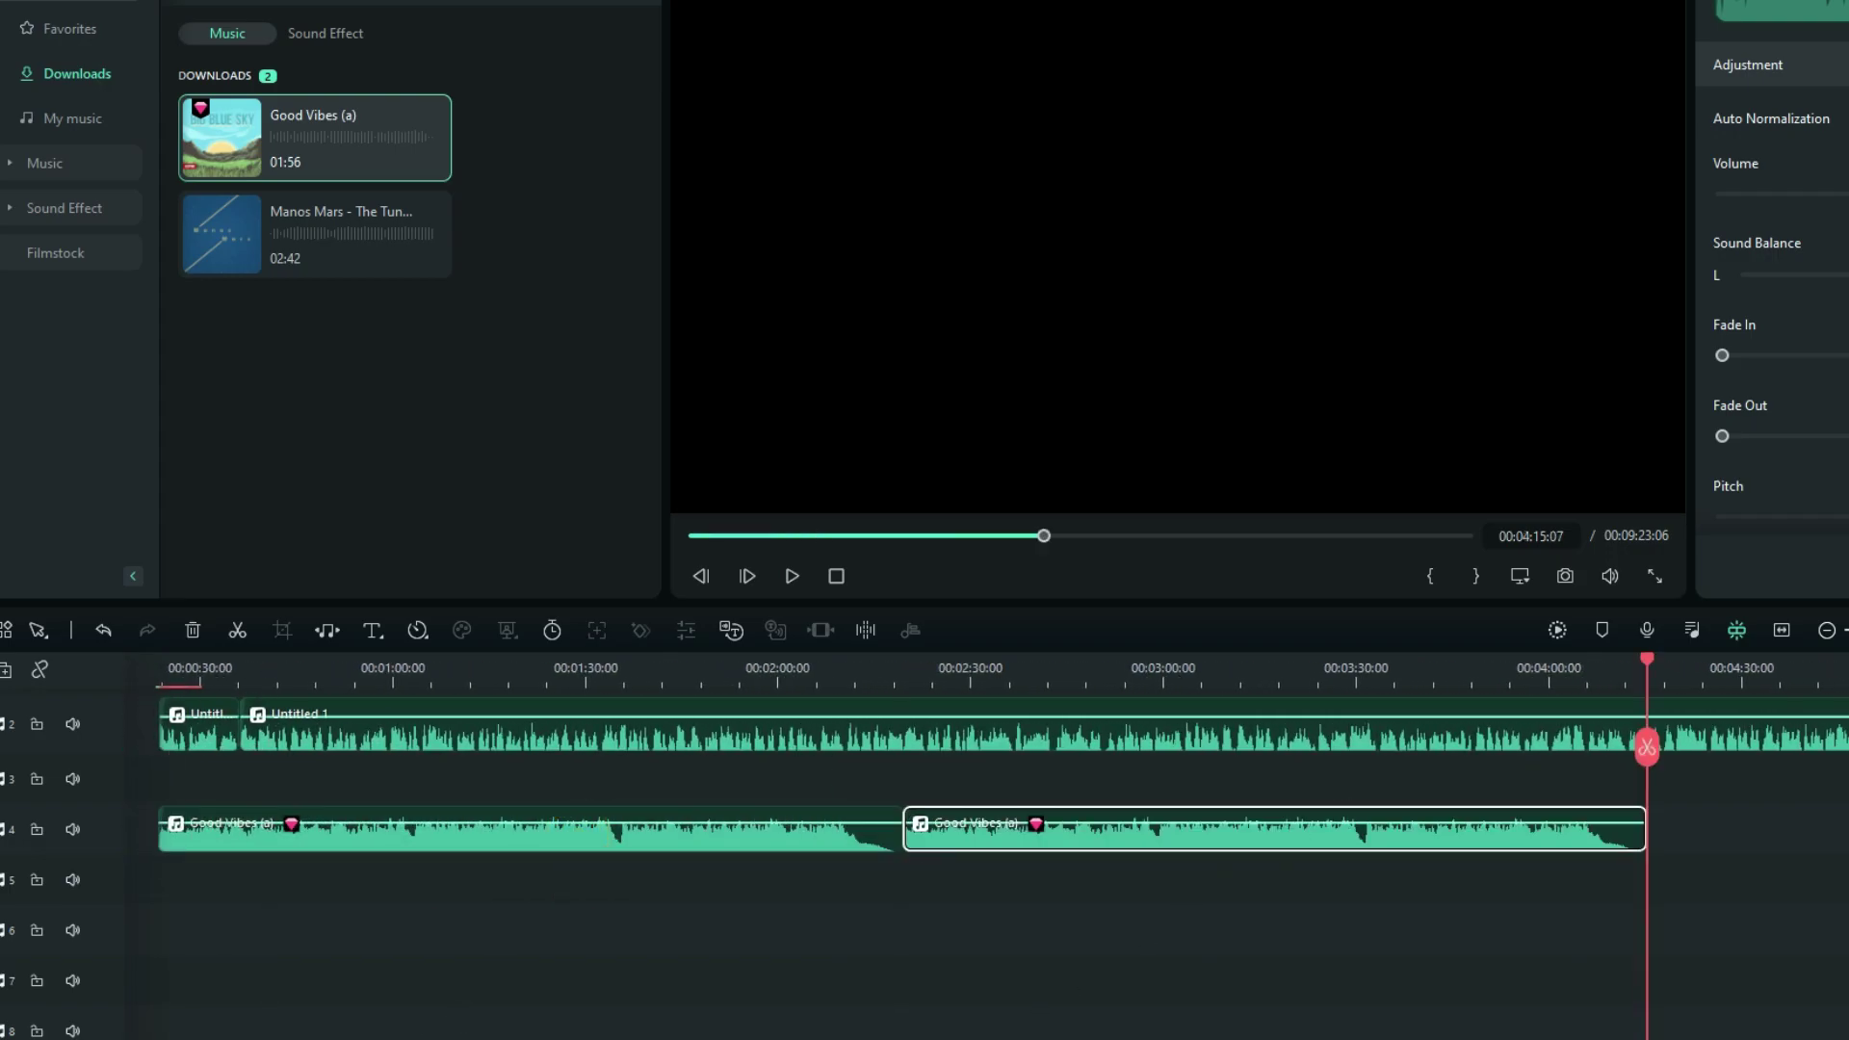
{"action": "scroll", "coordinate": [621, 828], "scroll_direction": "right", "scroll_amount": 6}
{"action": "left_click_drag", "start_coordinate": [621, 828], "coordinate": [1320, 822]}
{"action": "scroll", "coordinate": [561, 850], "scroll_direction": "right", "scroll_amount": 8}
{"action": "left_click_drag", "start_coordinate": [561, 850], "coordinate": [1300, 843]}
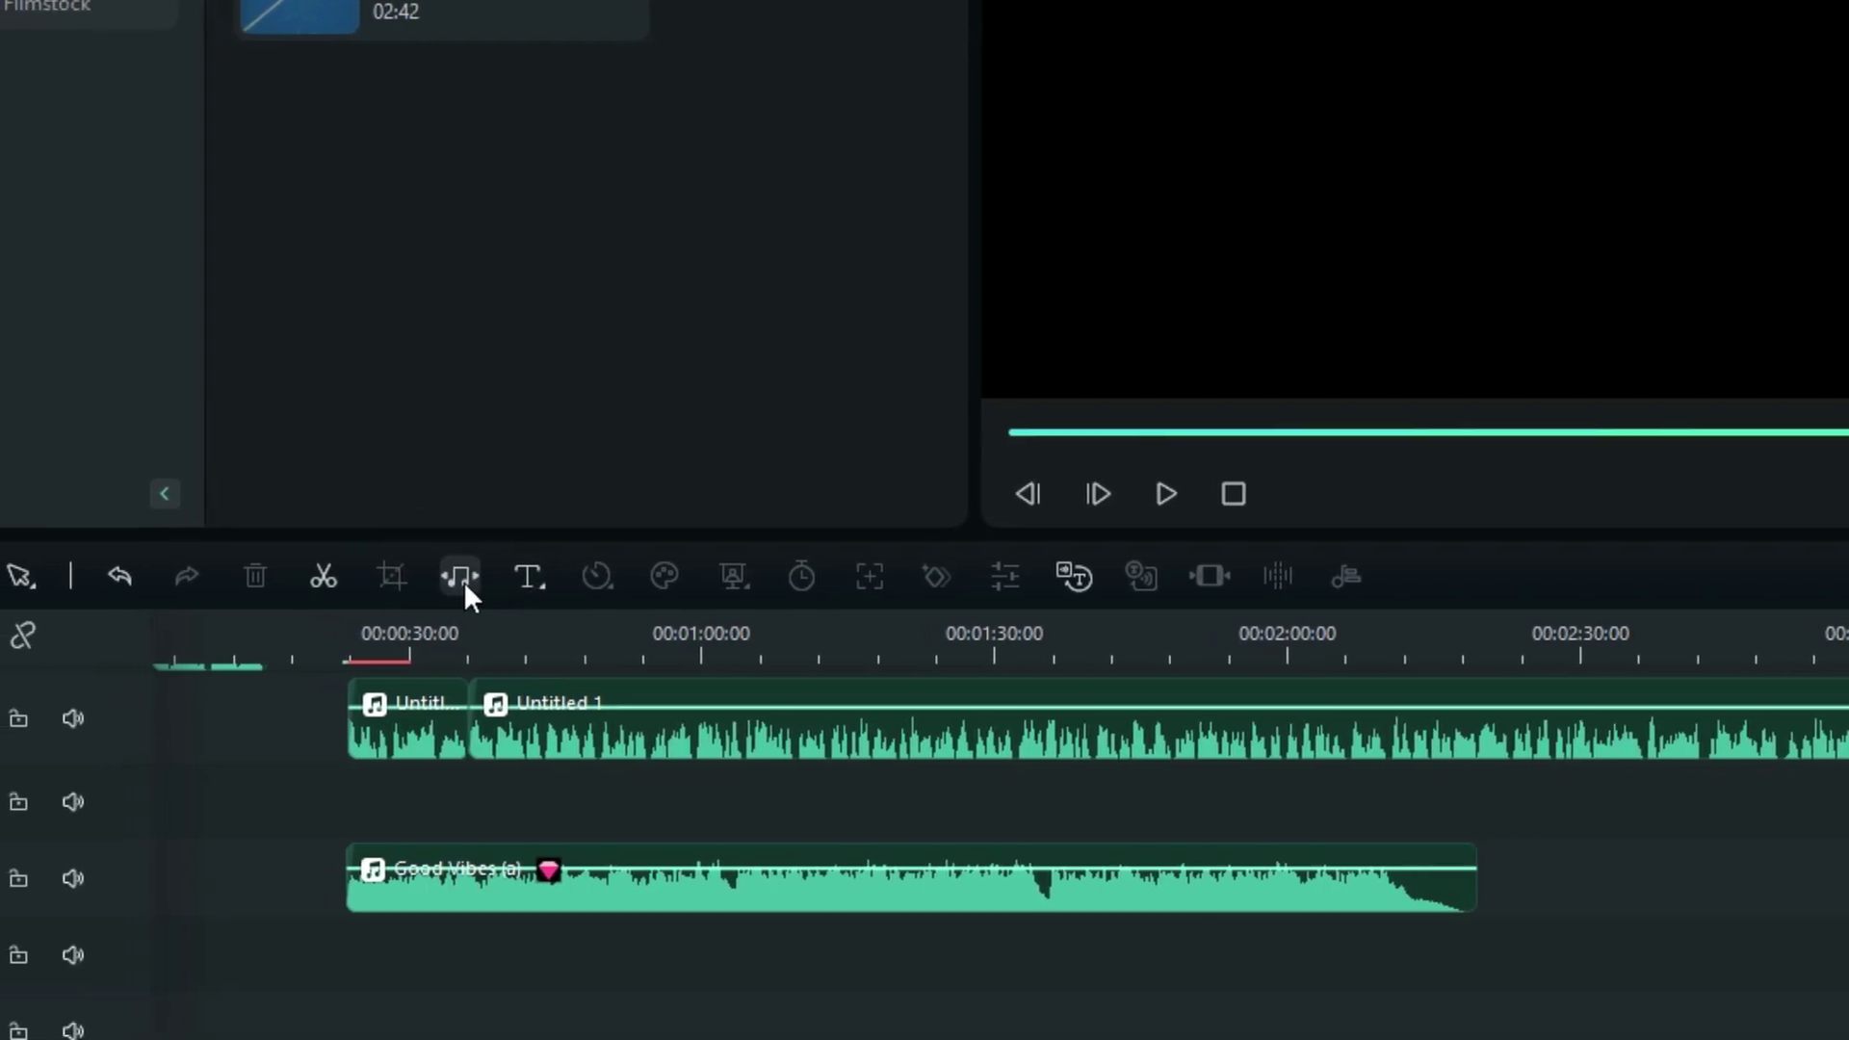
Add Audio Stretch to the timeline toolbar and stretch Good Vibes to end with track 2.
{"action": "left_click", "coordinate": [58, 563]}
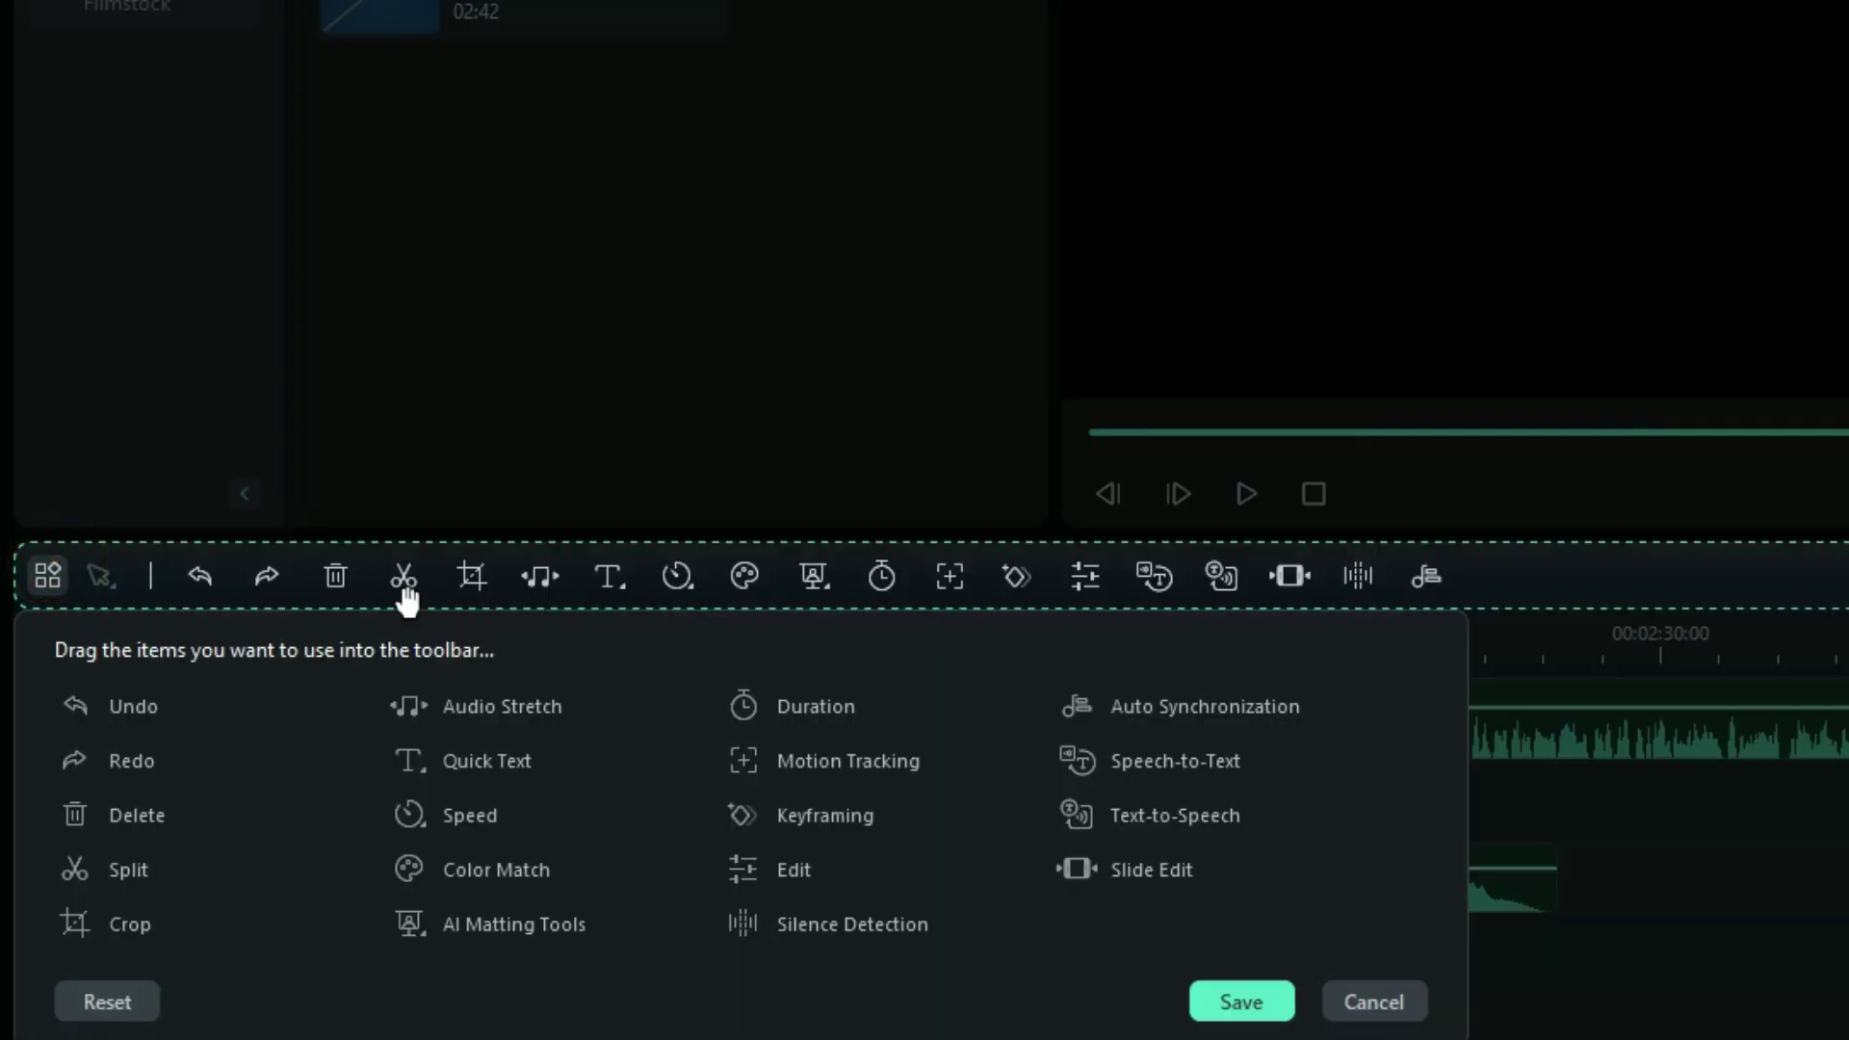
{"action": "left_click", "coordinate": [1231, 998]}
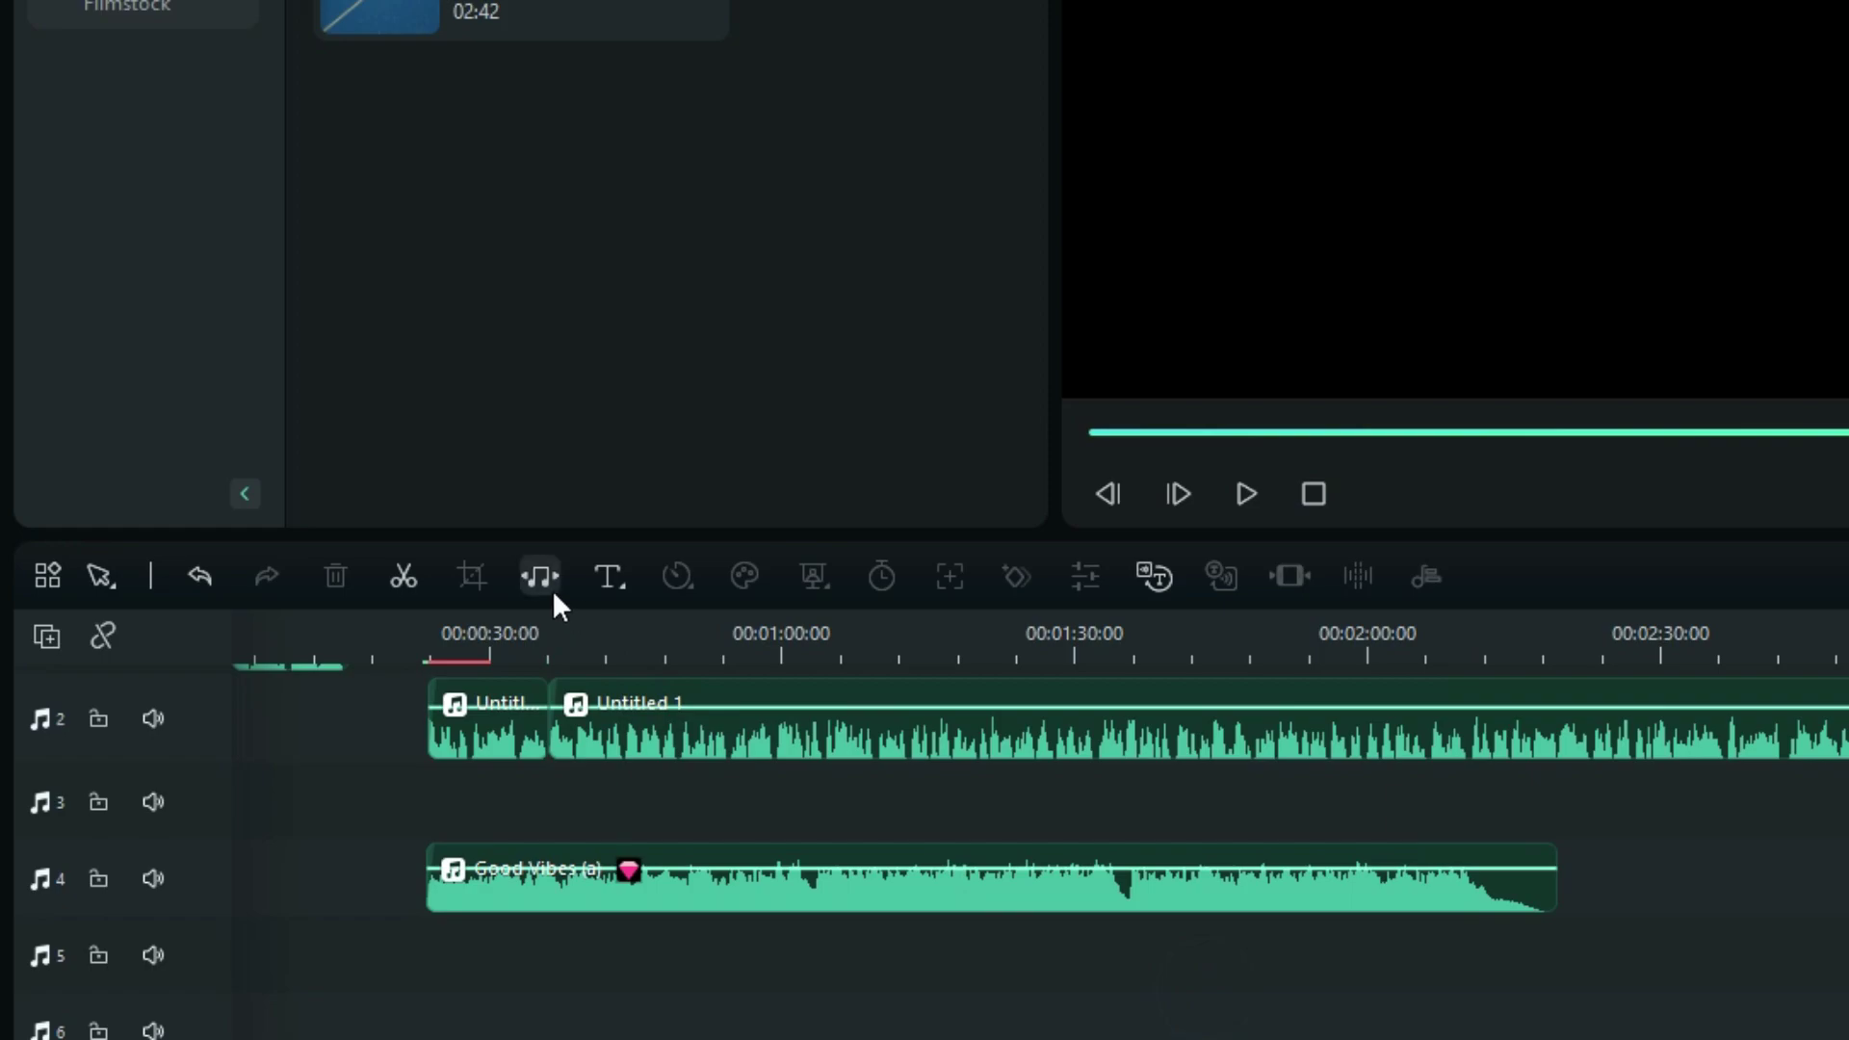
{"action": "left_click", "coordinate": [538, 576]}
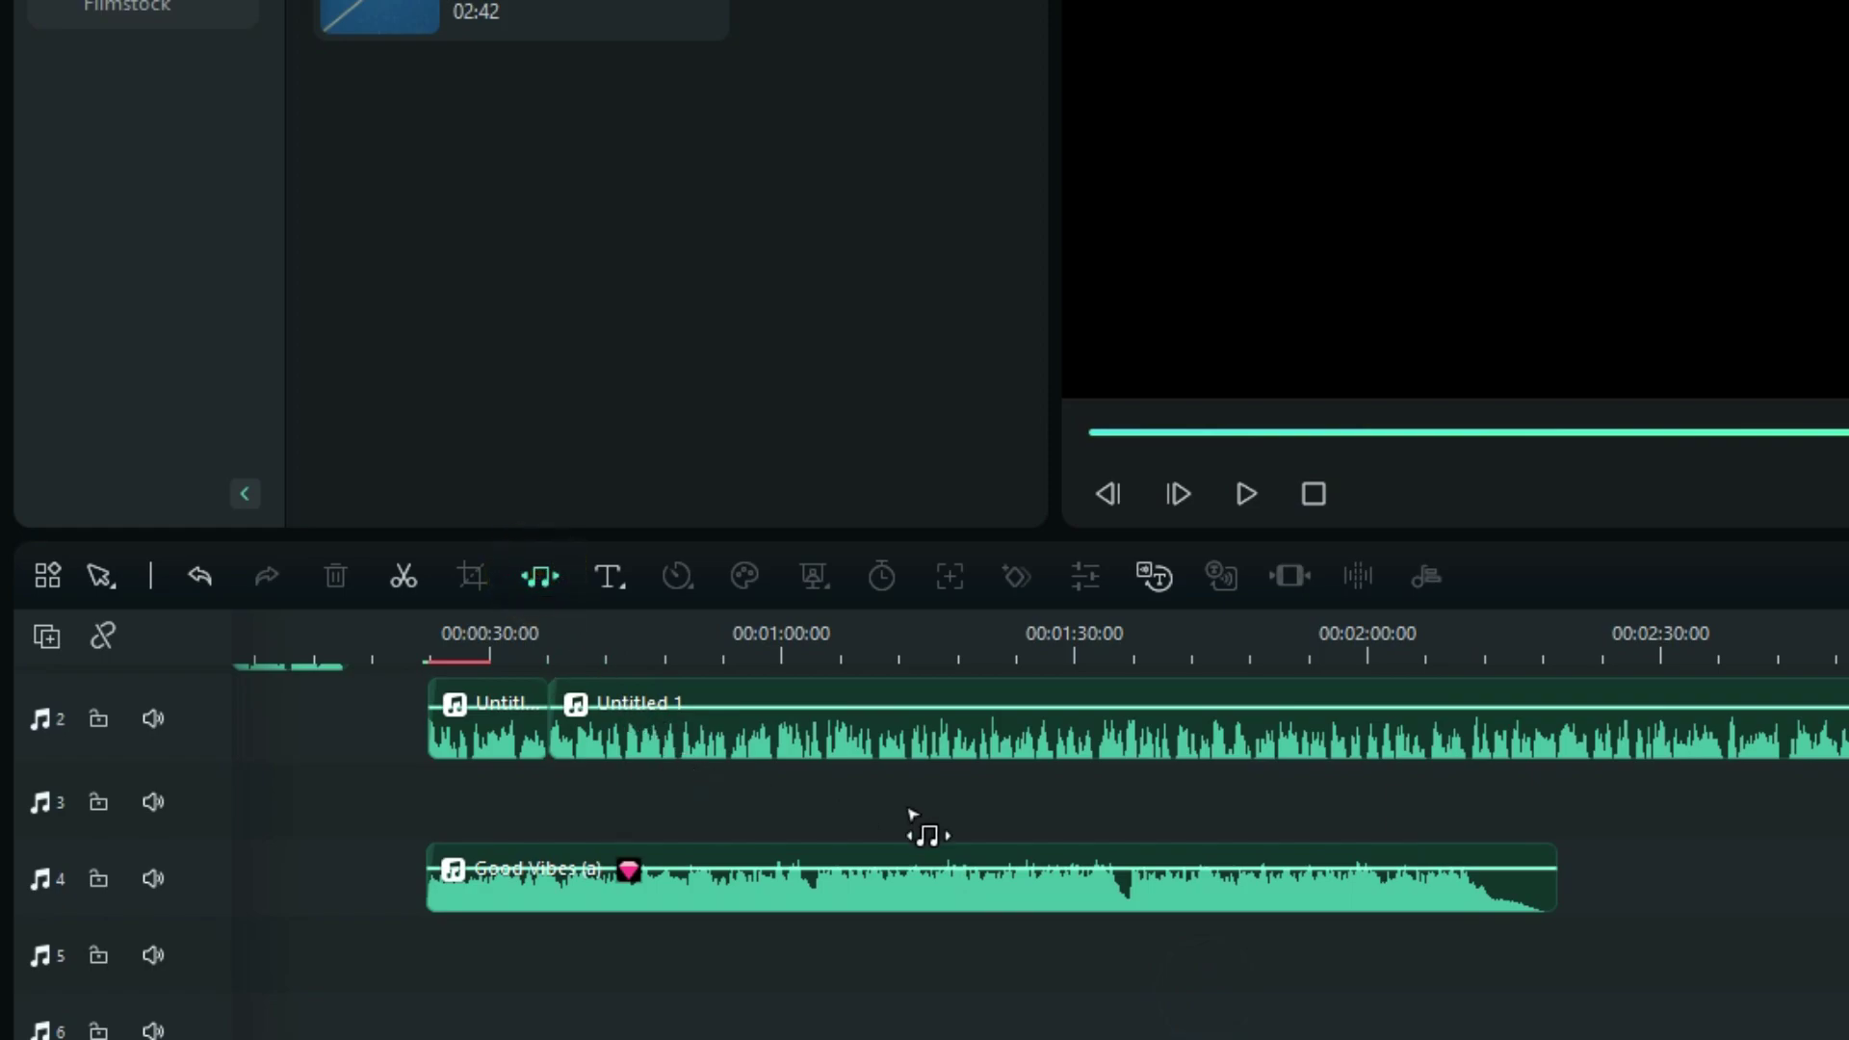
{"action": "left_click_drag", "start_coordinate": [1541, 910], "coordinate": [1848, 895]}
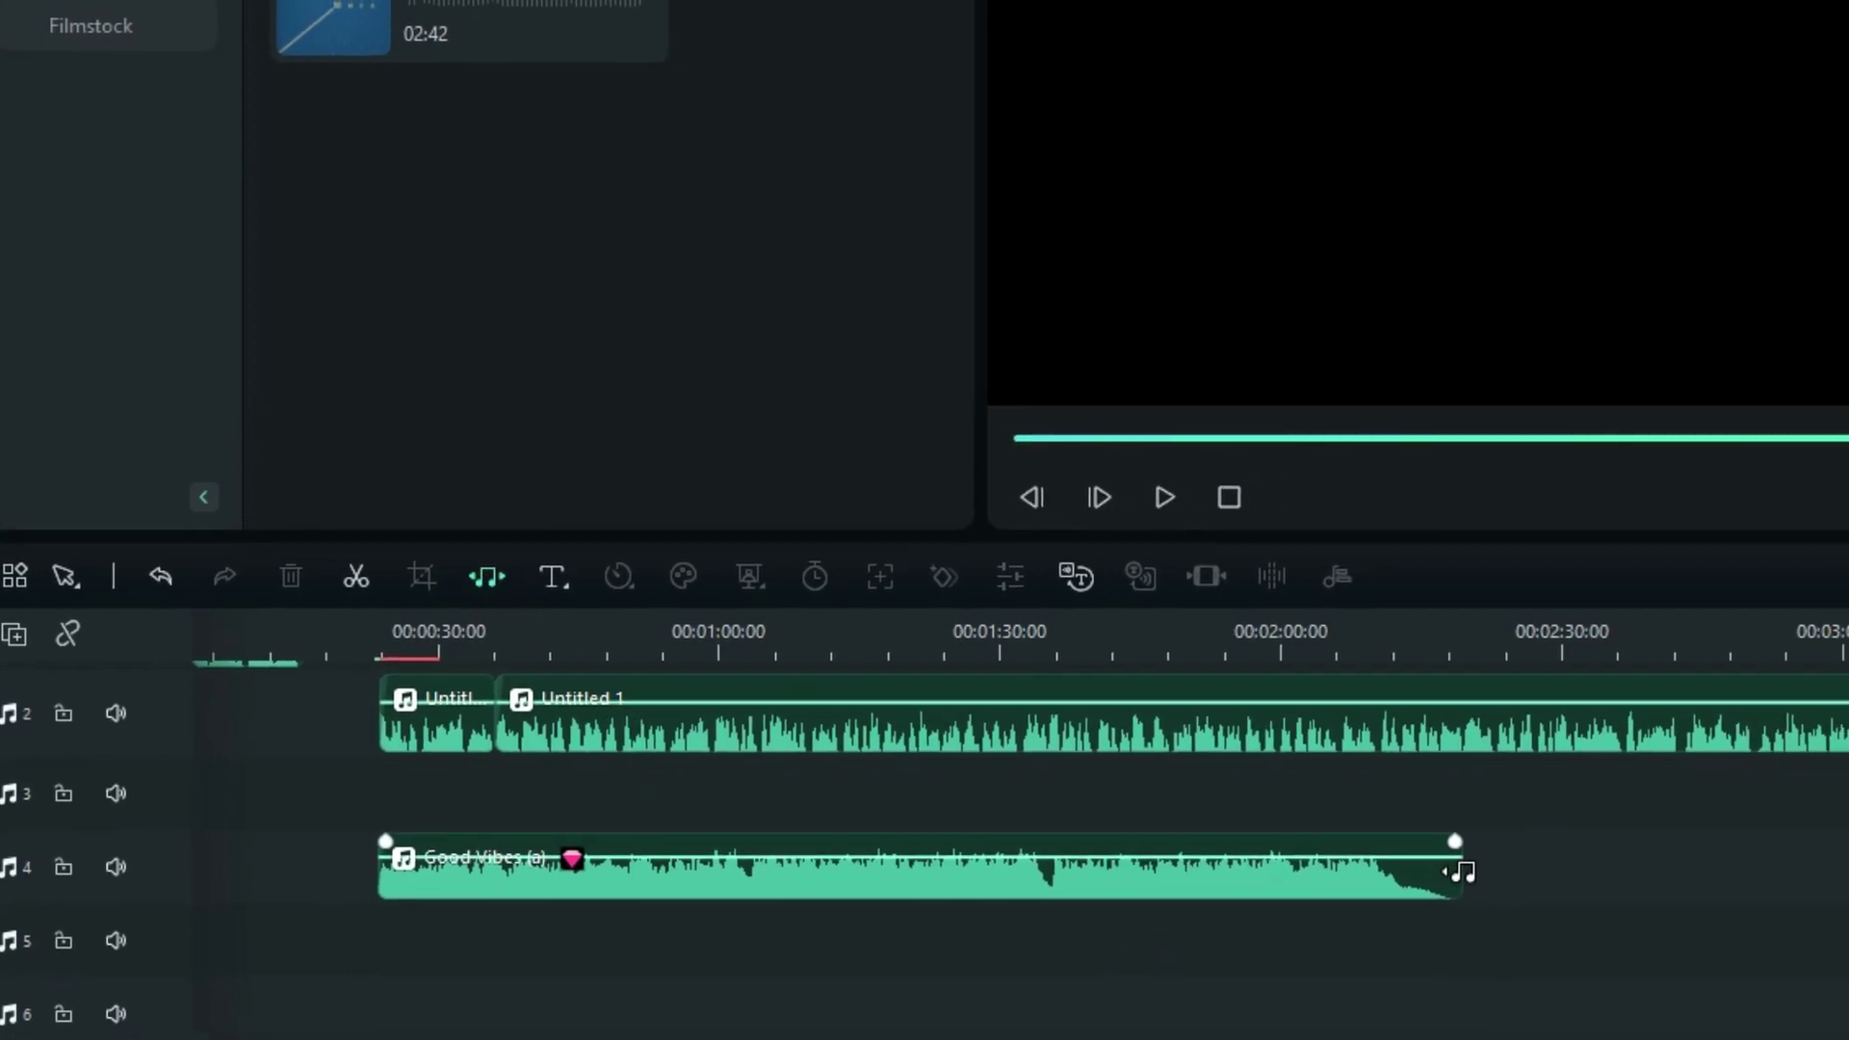
{"action": "left_click_drag", "start_coordinate": [1611, 845], "coordinate": [1848, 843]}
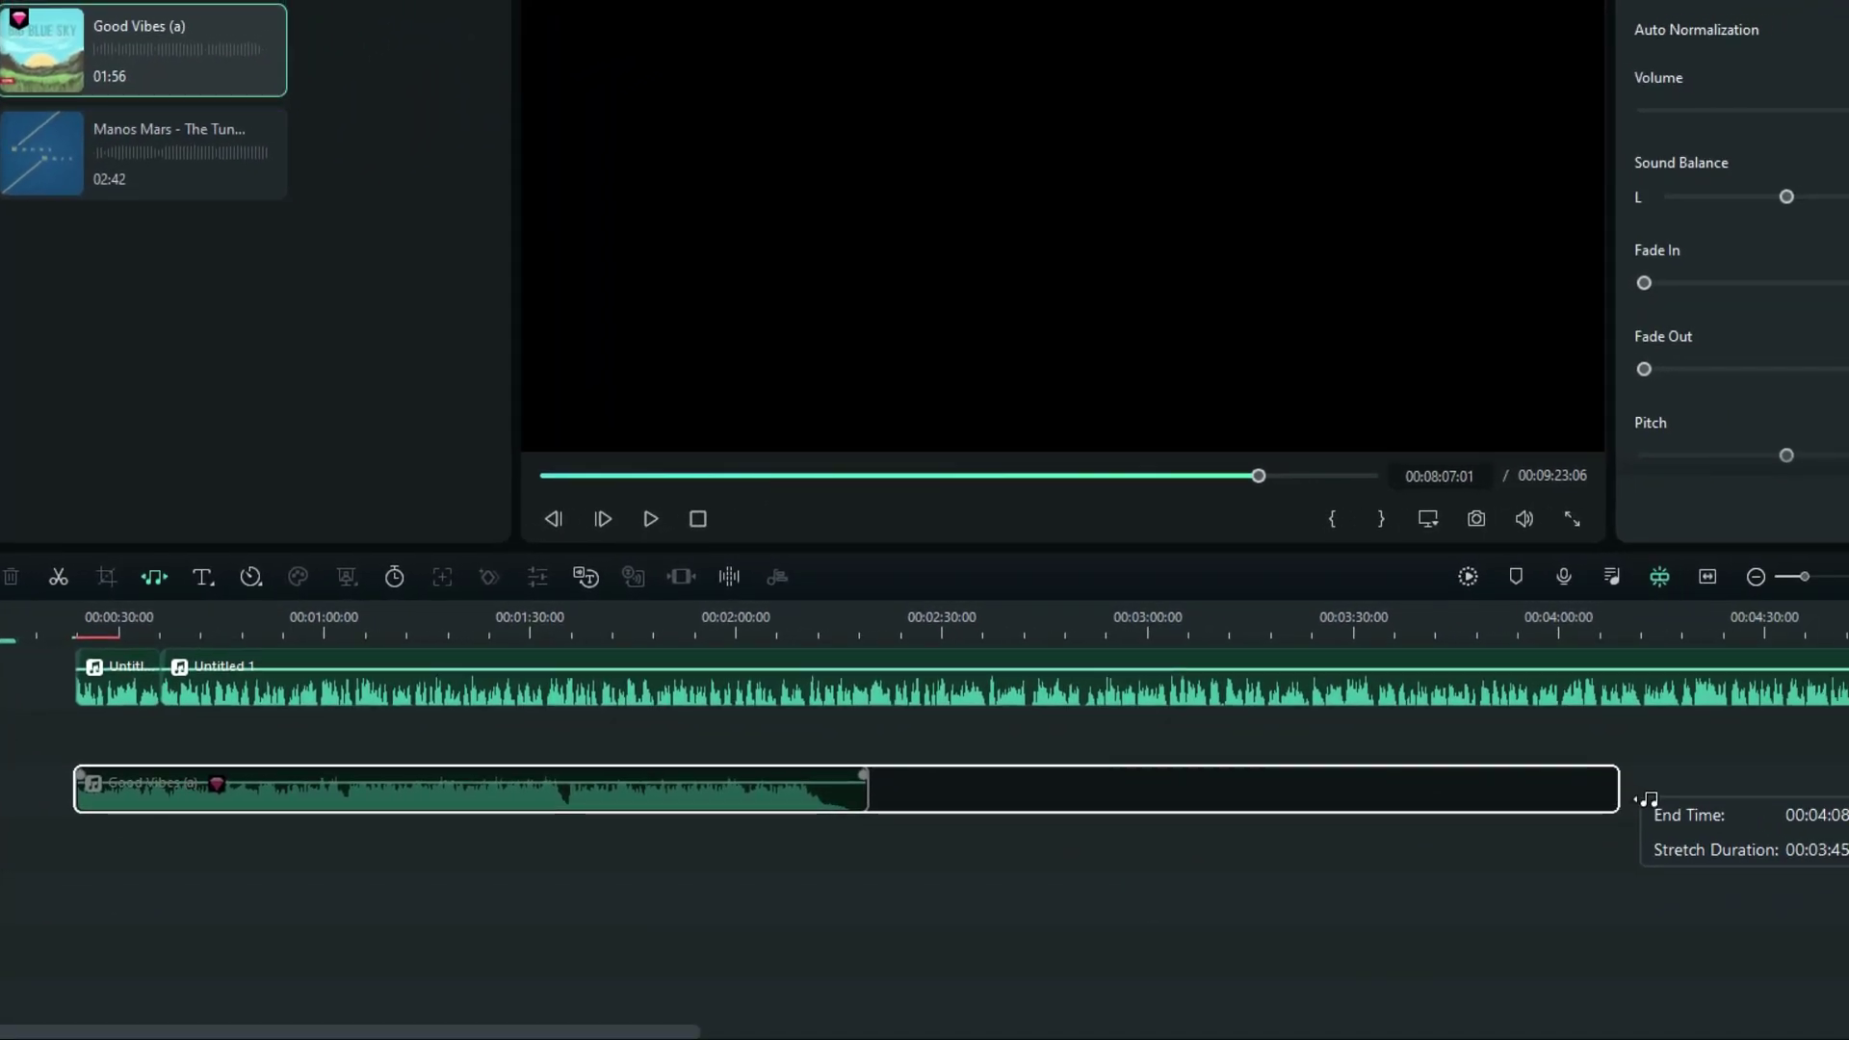
{"action": "left_click_drag", "start_coordinate": [1647, 799], "coordinate": [1608, 828]}
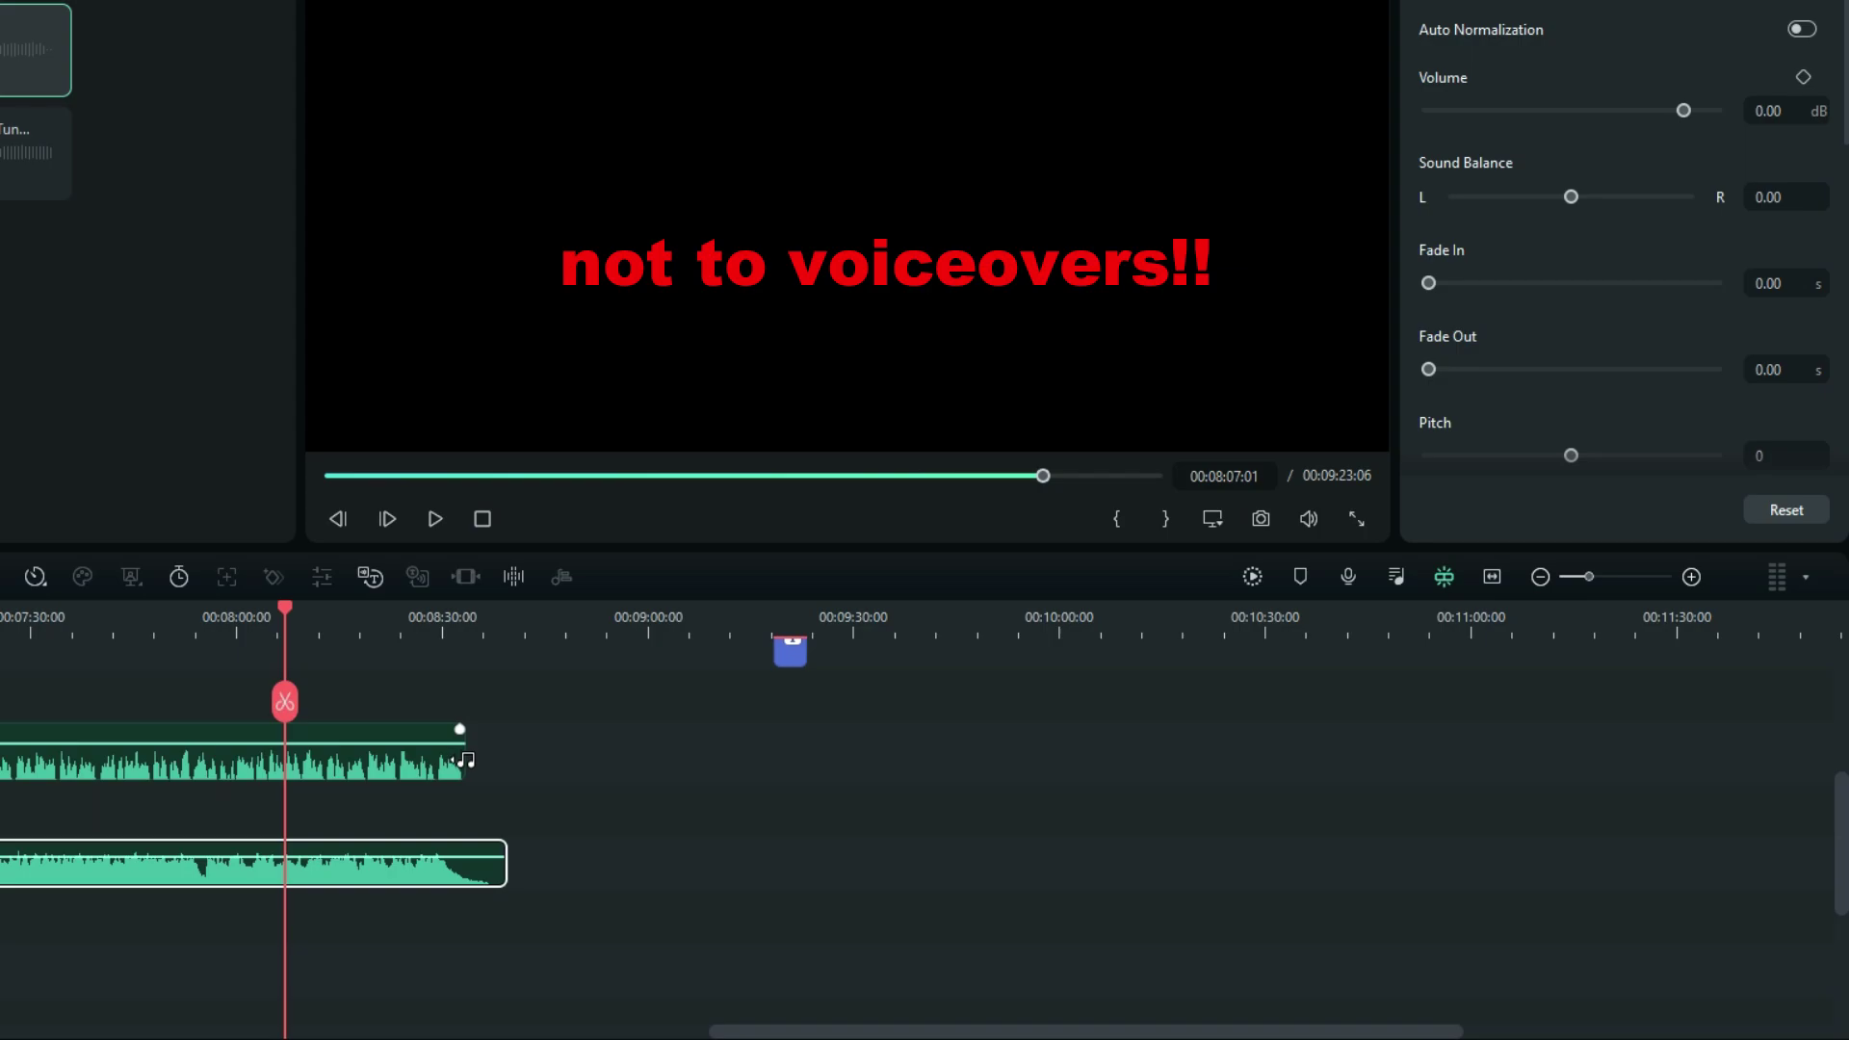
{"action": "left_click_drag", "start_coordinate": [466, 761], "coordinate": [985, 786]}
{"action": "left_click_drag", "start_coordinate": [992, 786], "coordinate": [991, 786]}
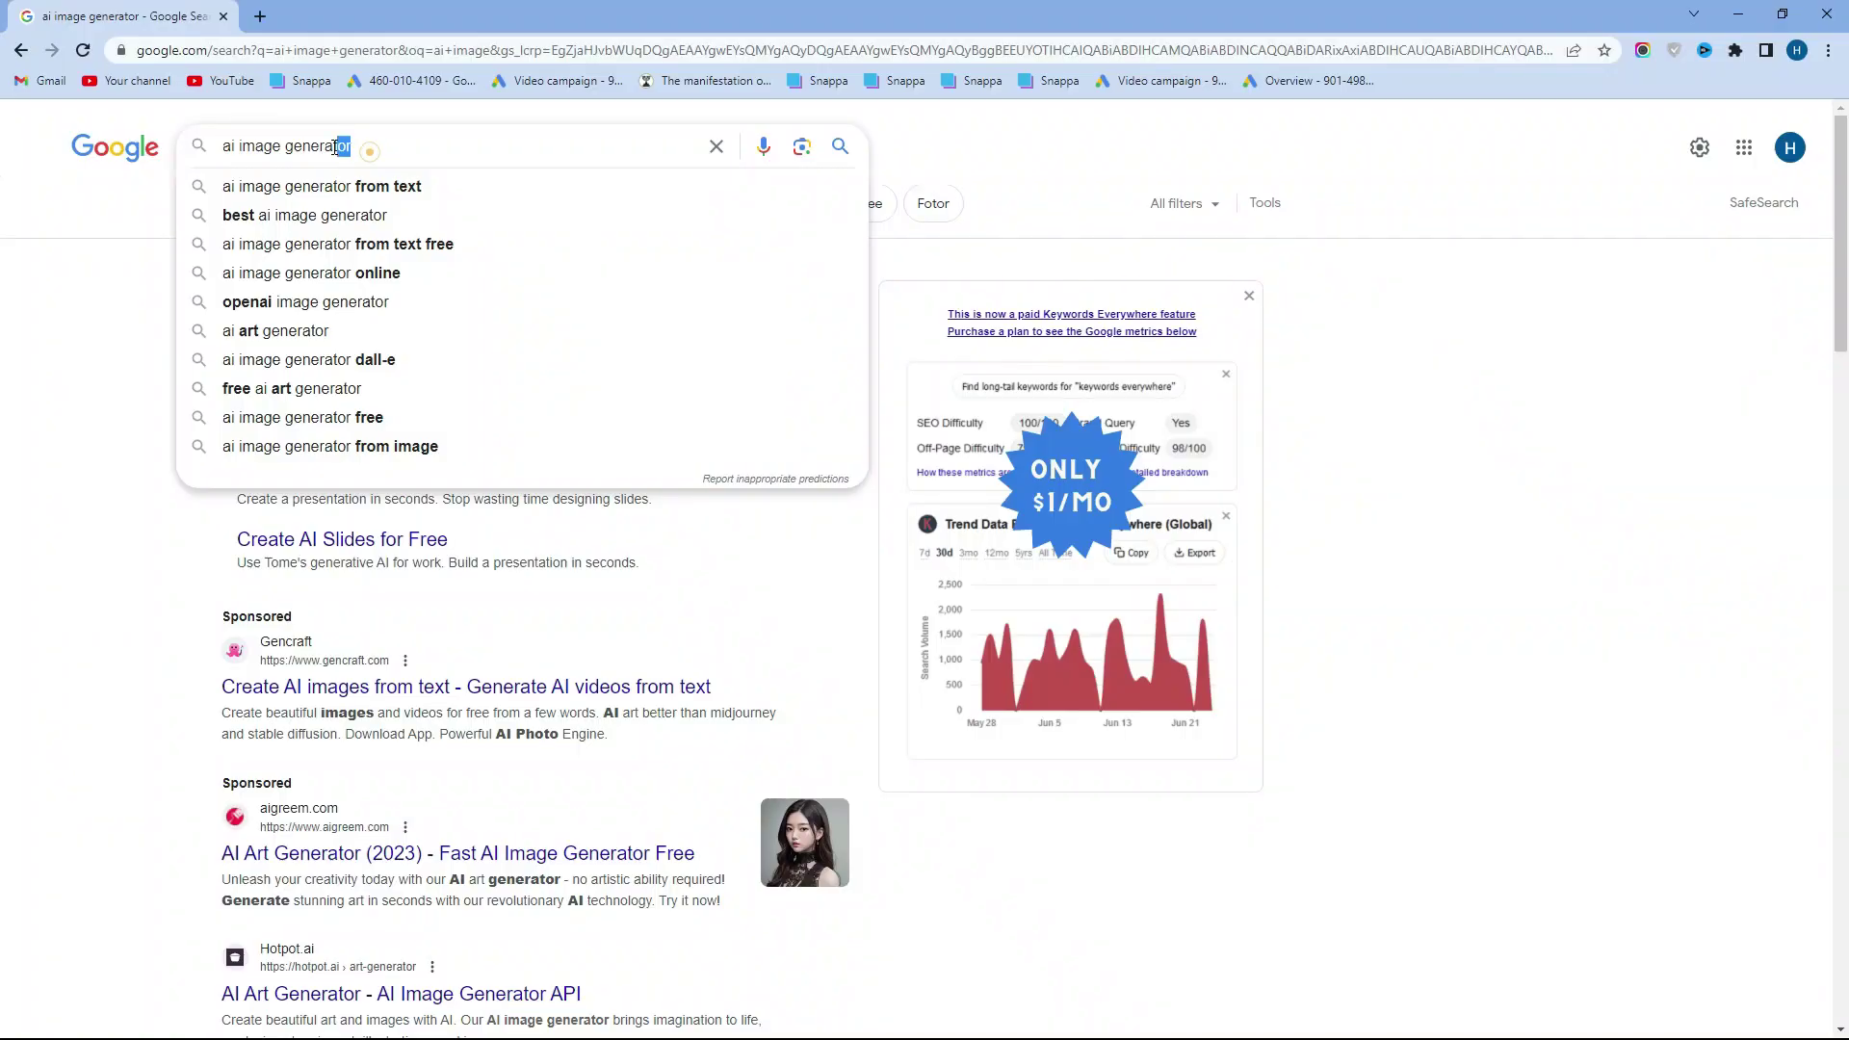
Open the Fotor result for 'ai image generator', then Filmora's AI Image generator.
{"action": "left_click_drag", "start_coordinate": [1840, 277], "coordinate": [1841, 537]}
{"action": "left_click", "coordinate": [582, 599]}
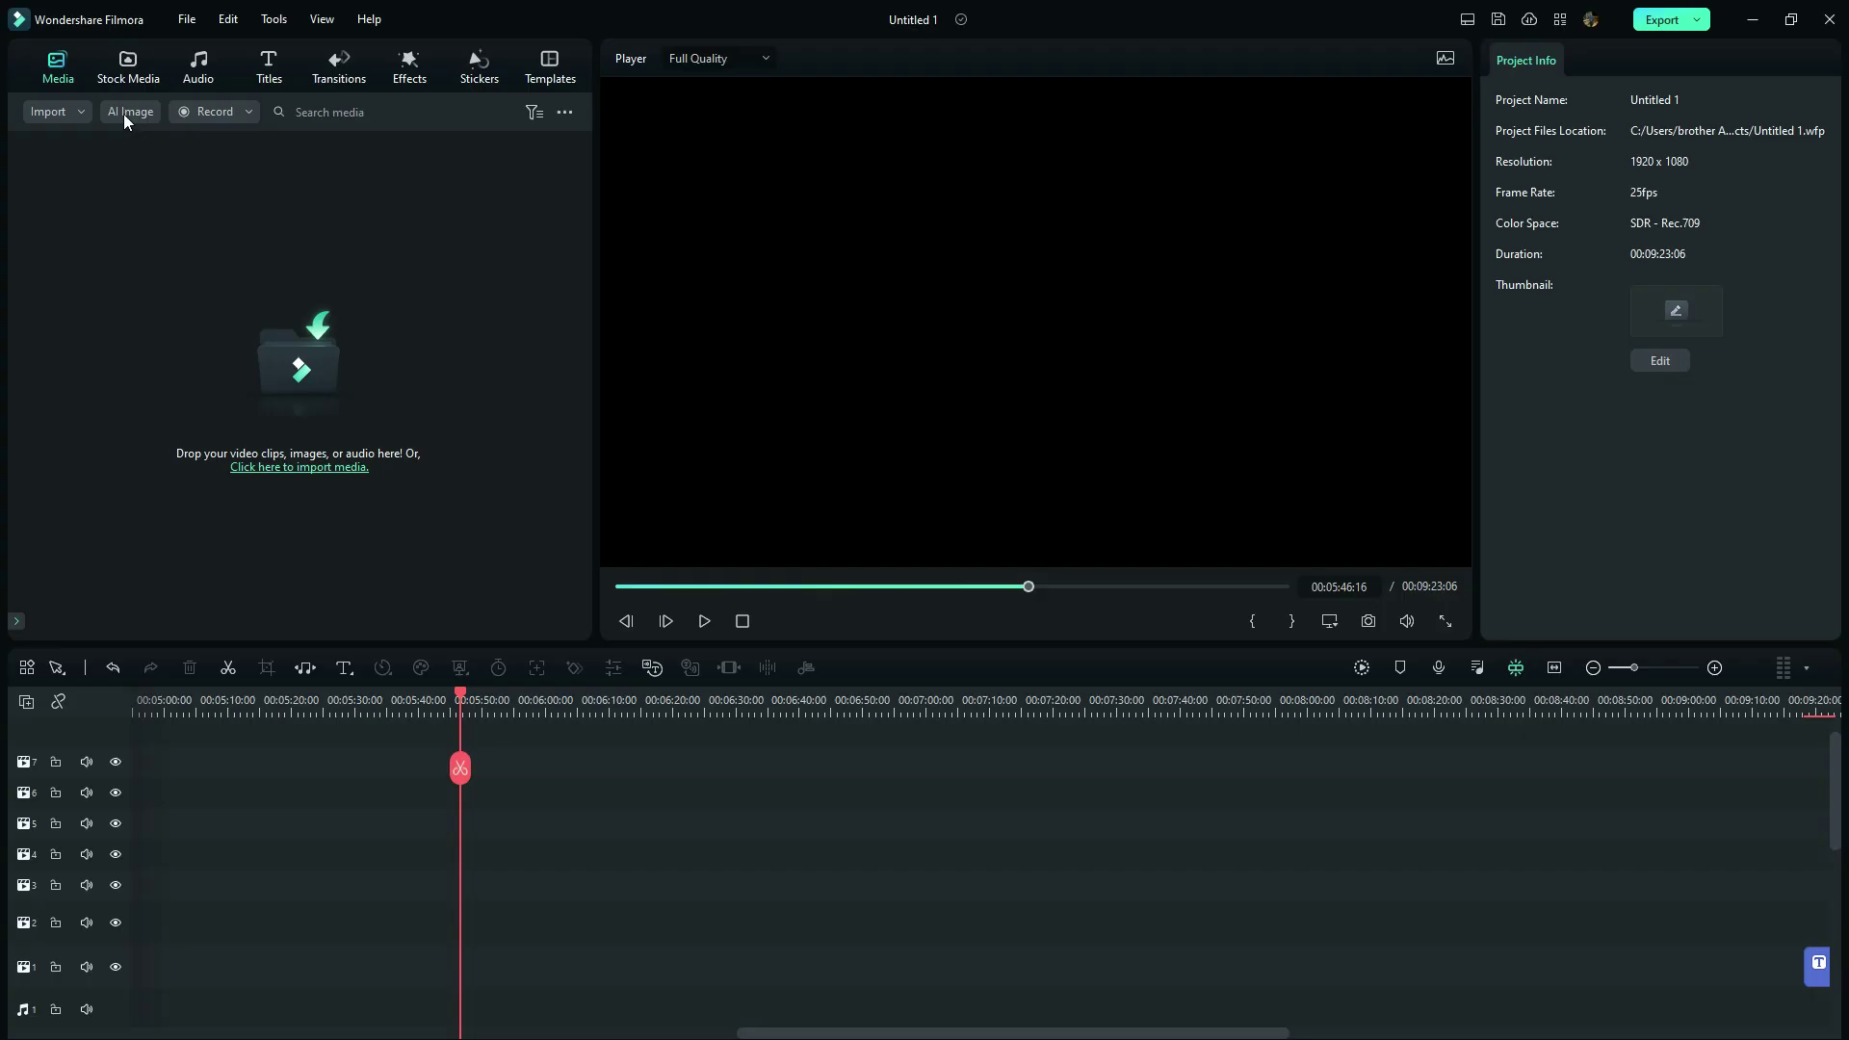
{"action": "left_click", "coordinate": [125, 113]}
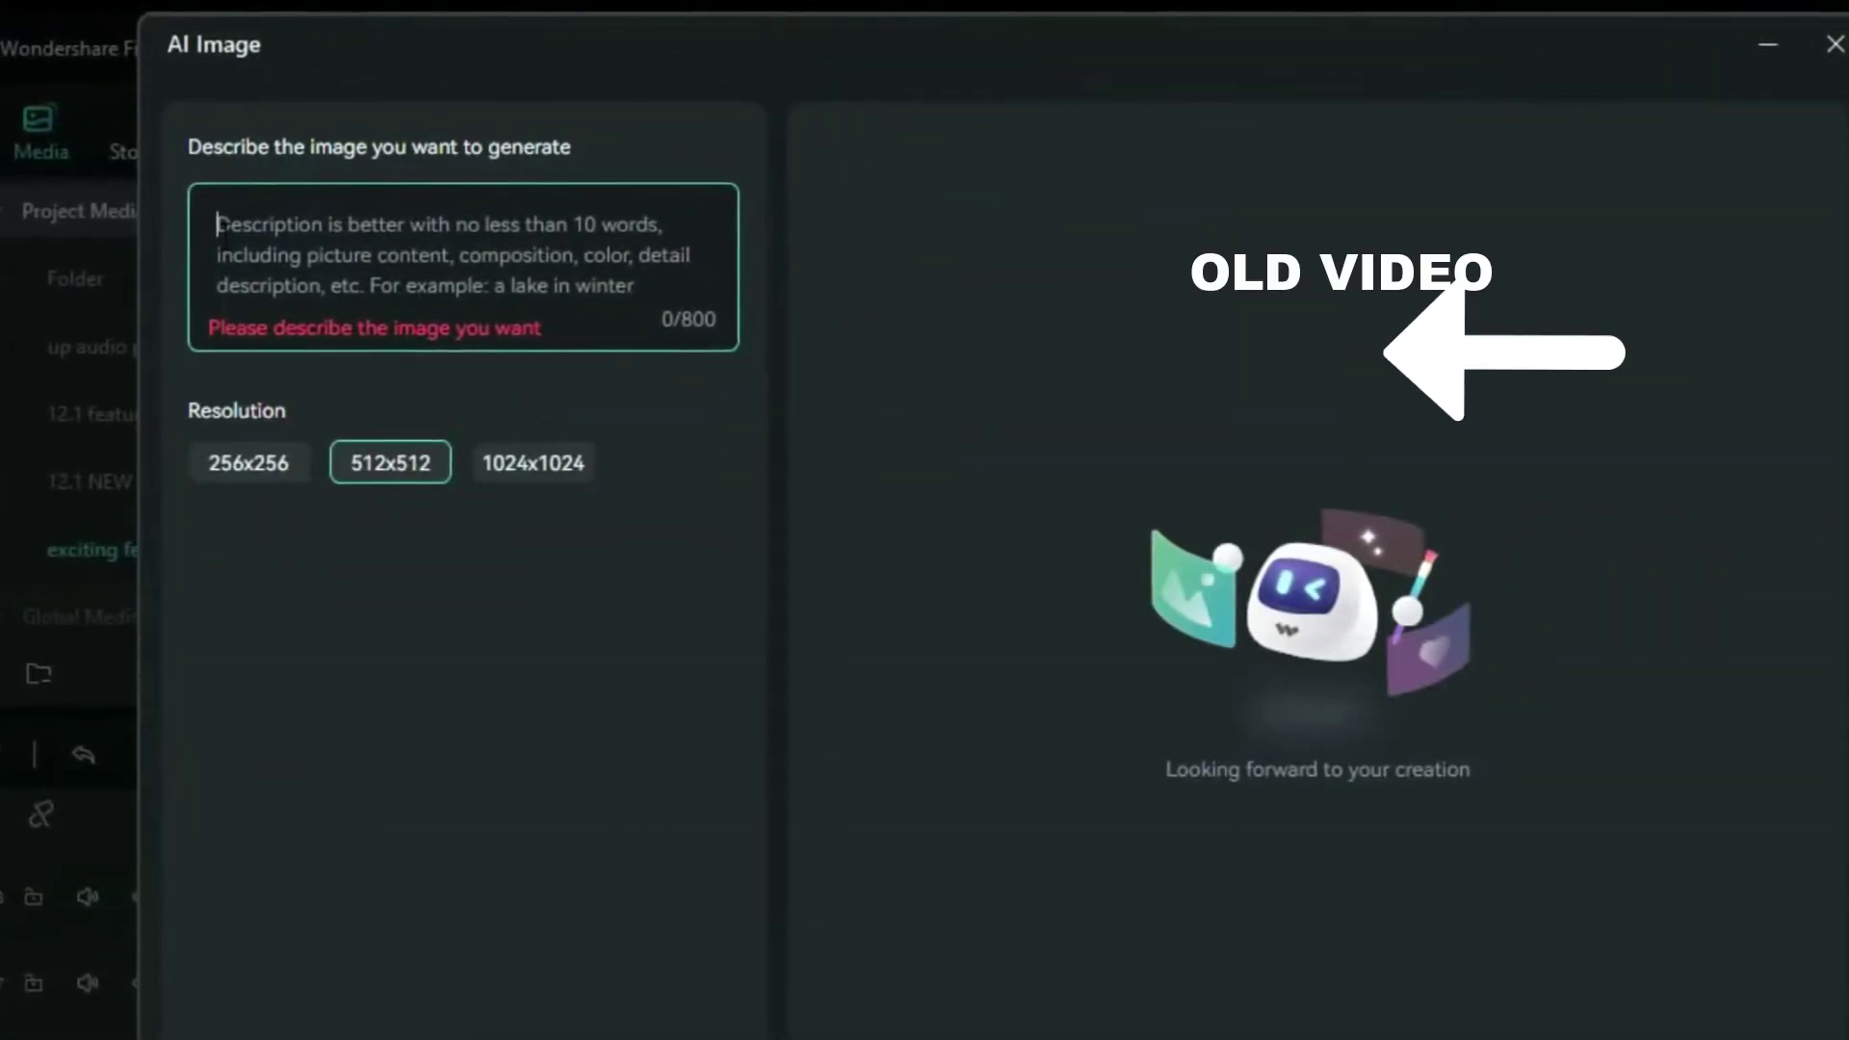
Generate a 512x512 AI image from the description 'a lake in winter'.
{"action": "type", "text": "a"}
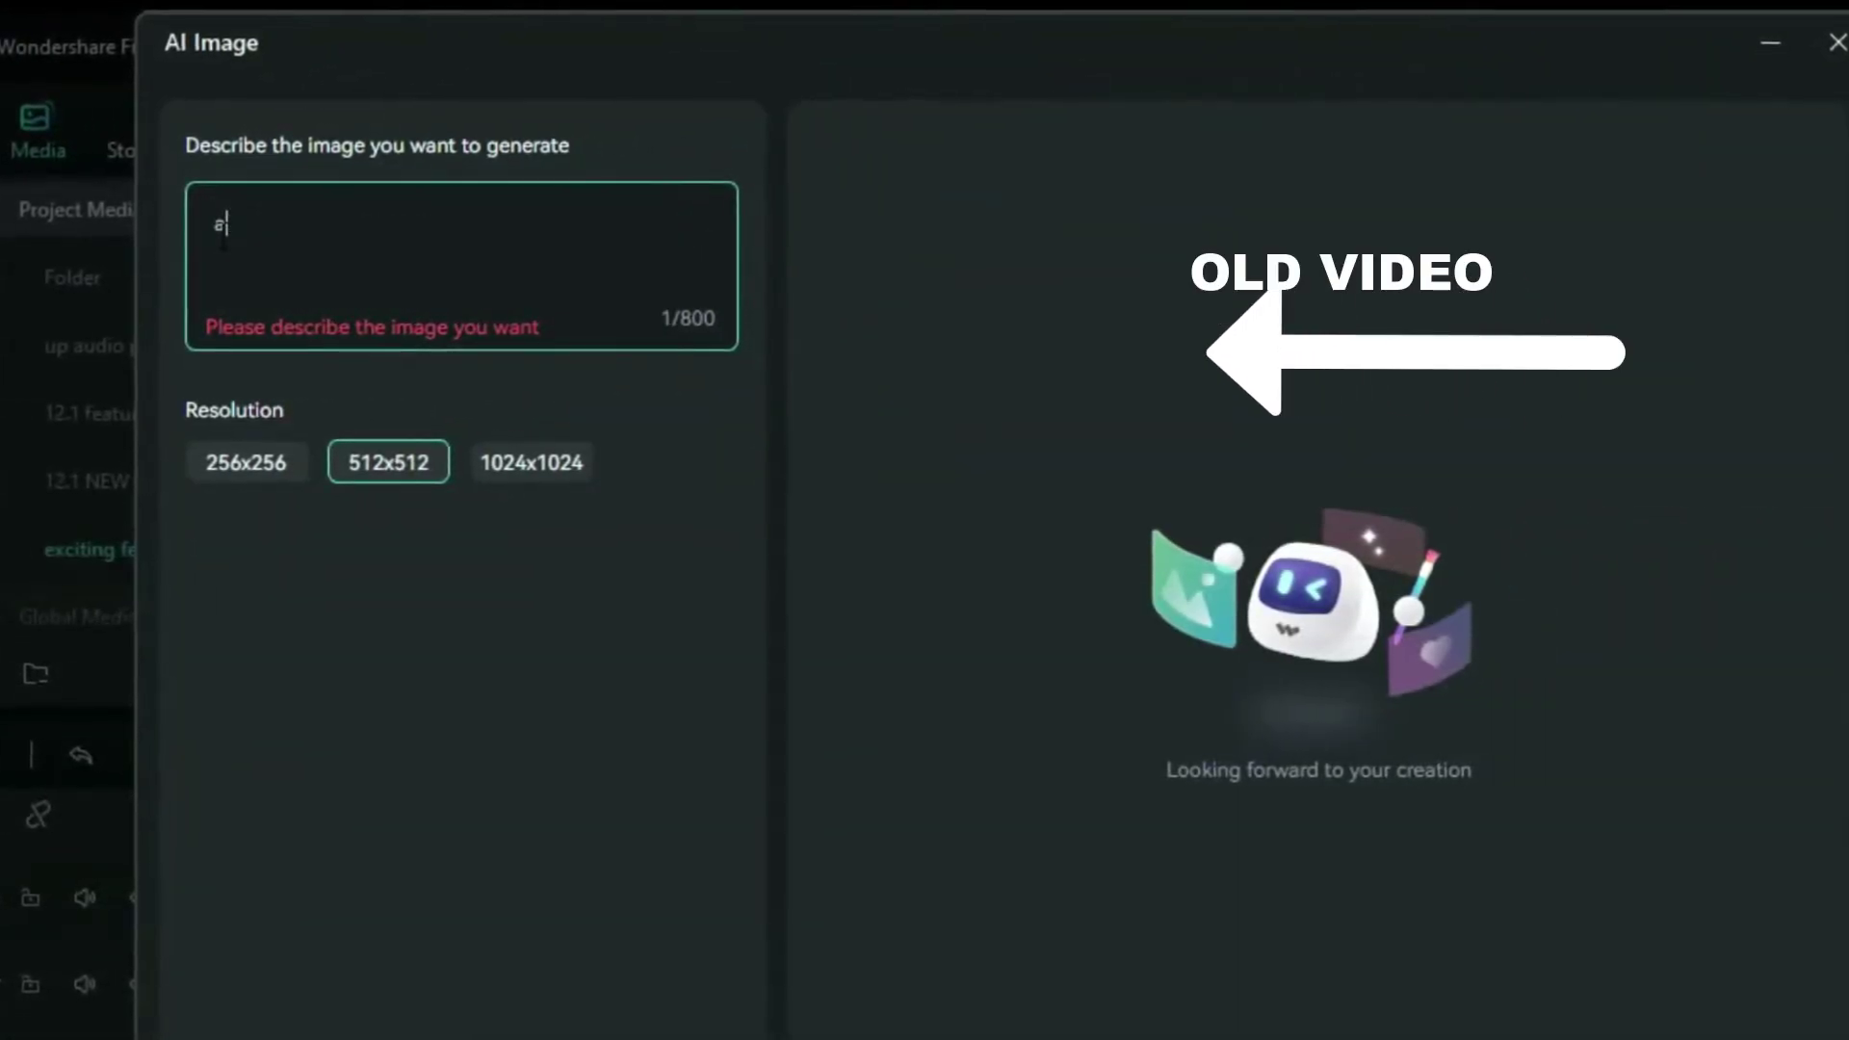
{"action": "type", "text": " lake in winter"}
{"action": "left_click", "coordinate": [243, 471]}
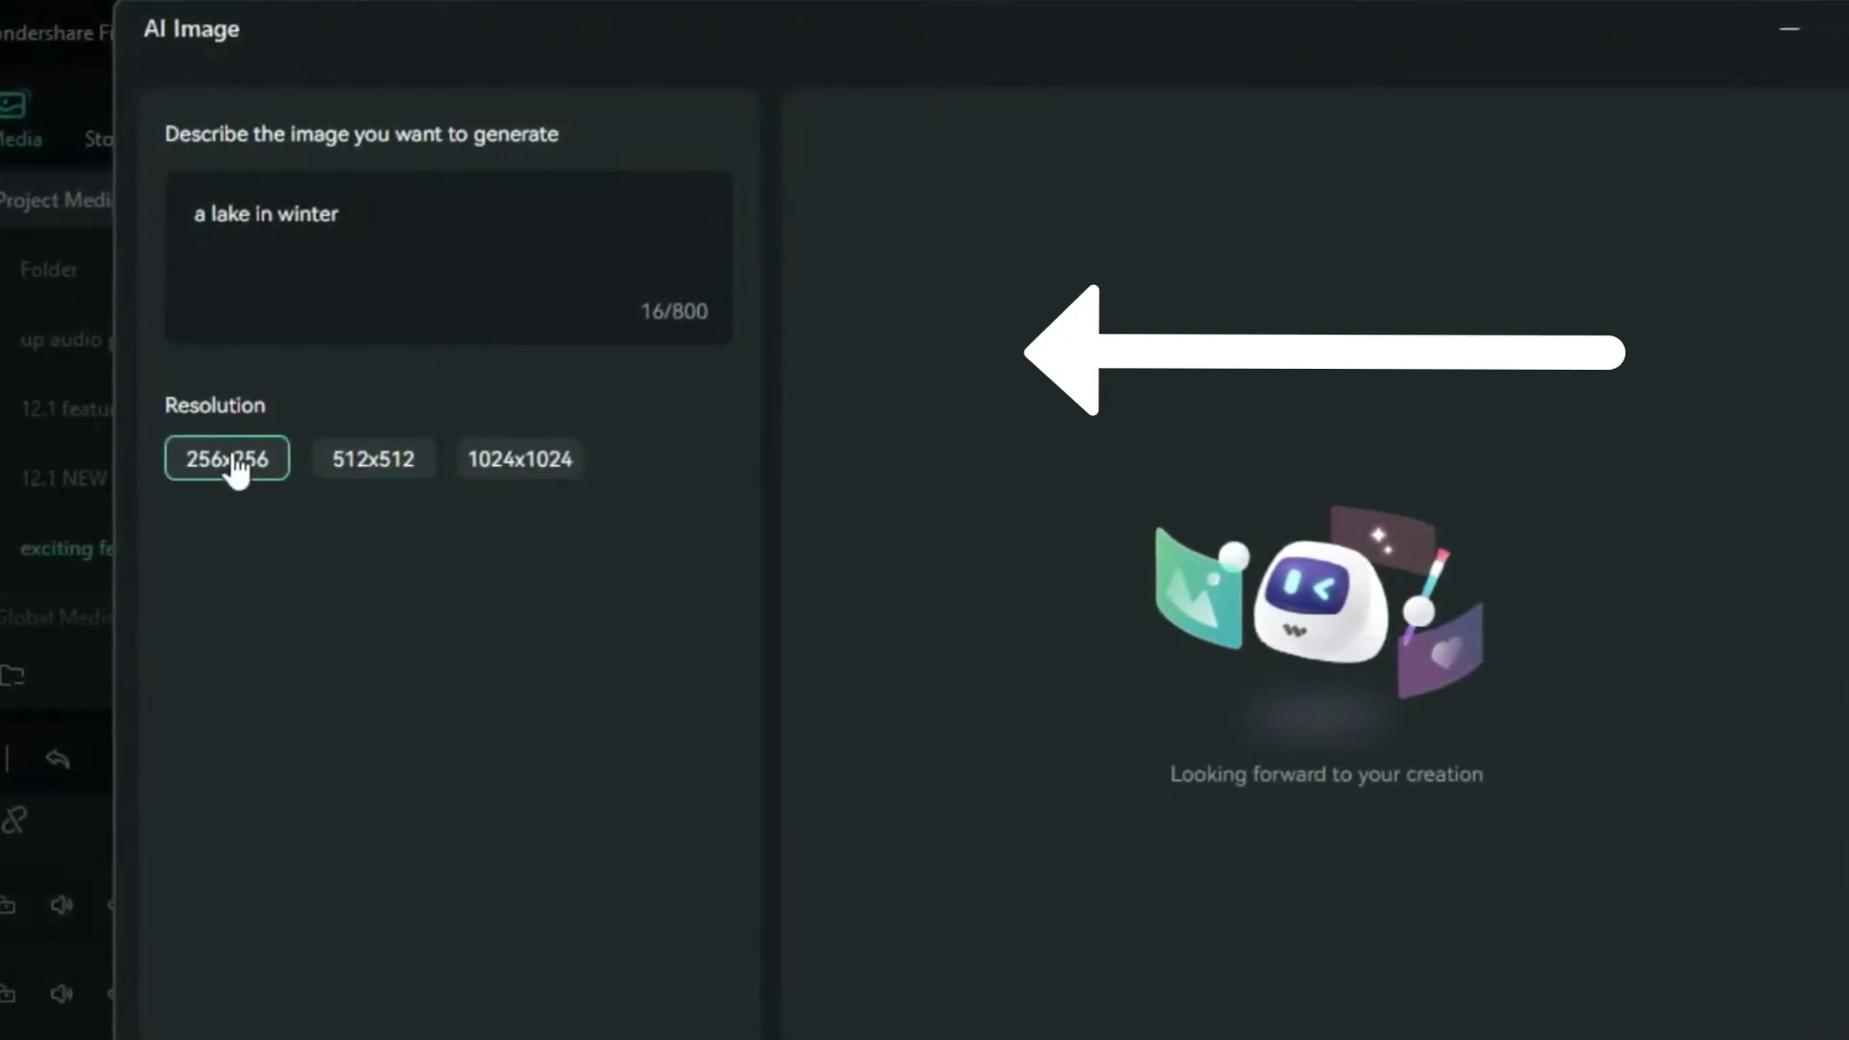
{"action": "left_click", "coordinate": [361, 472]}
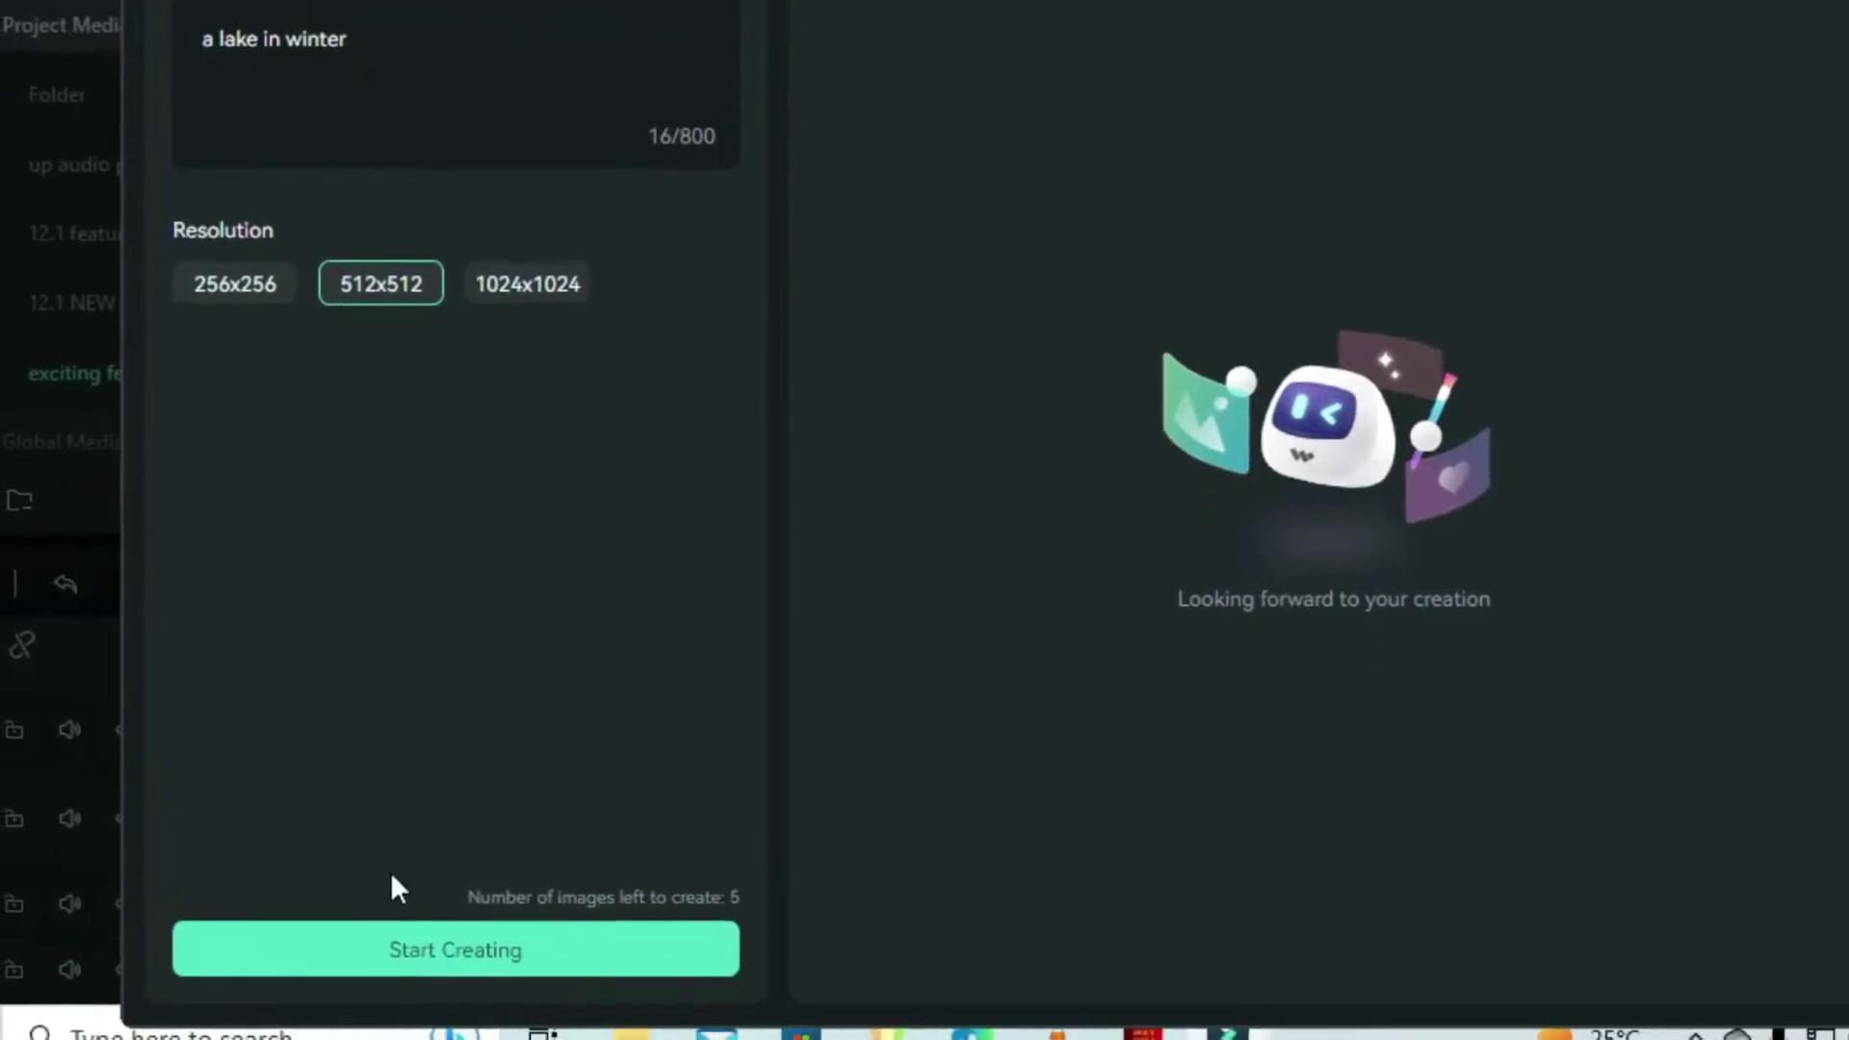
{"action": "left_click", "coordinate": [391, 952]}
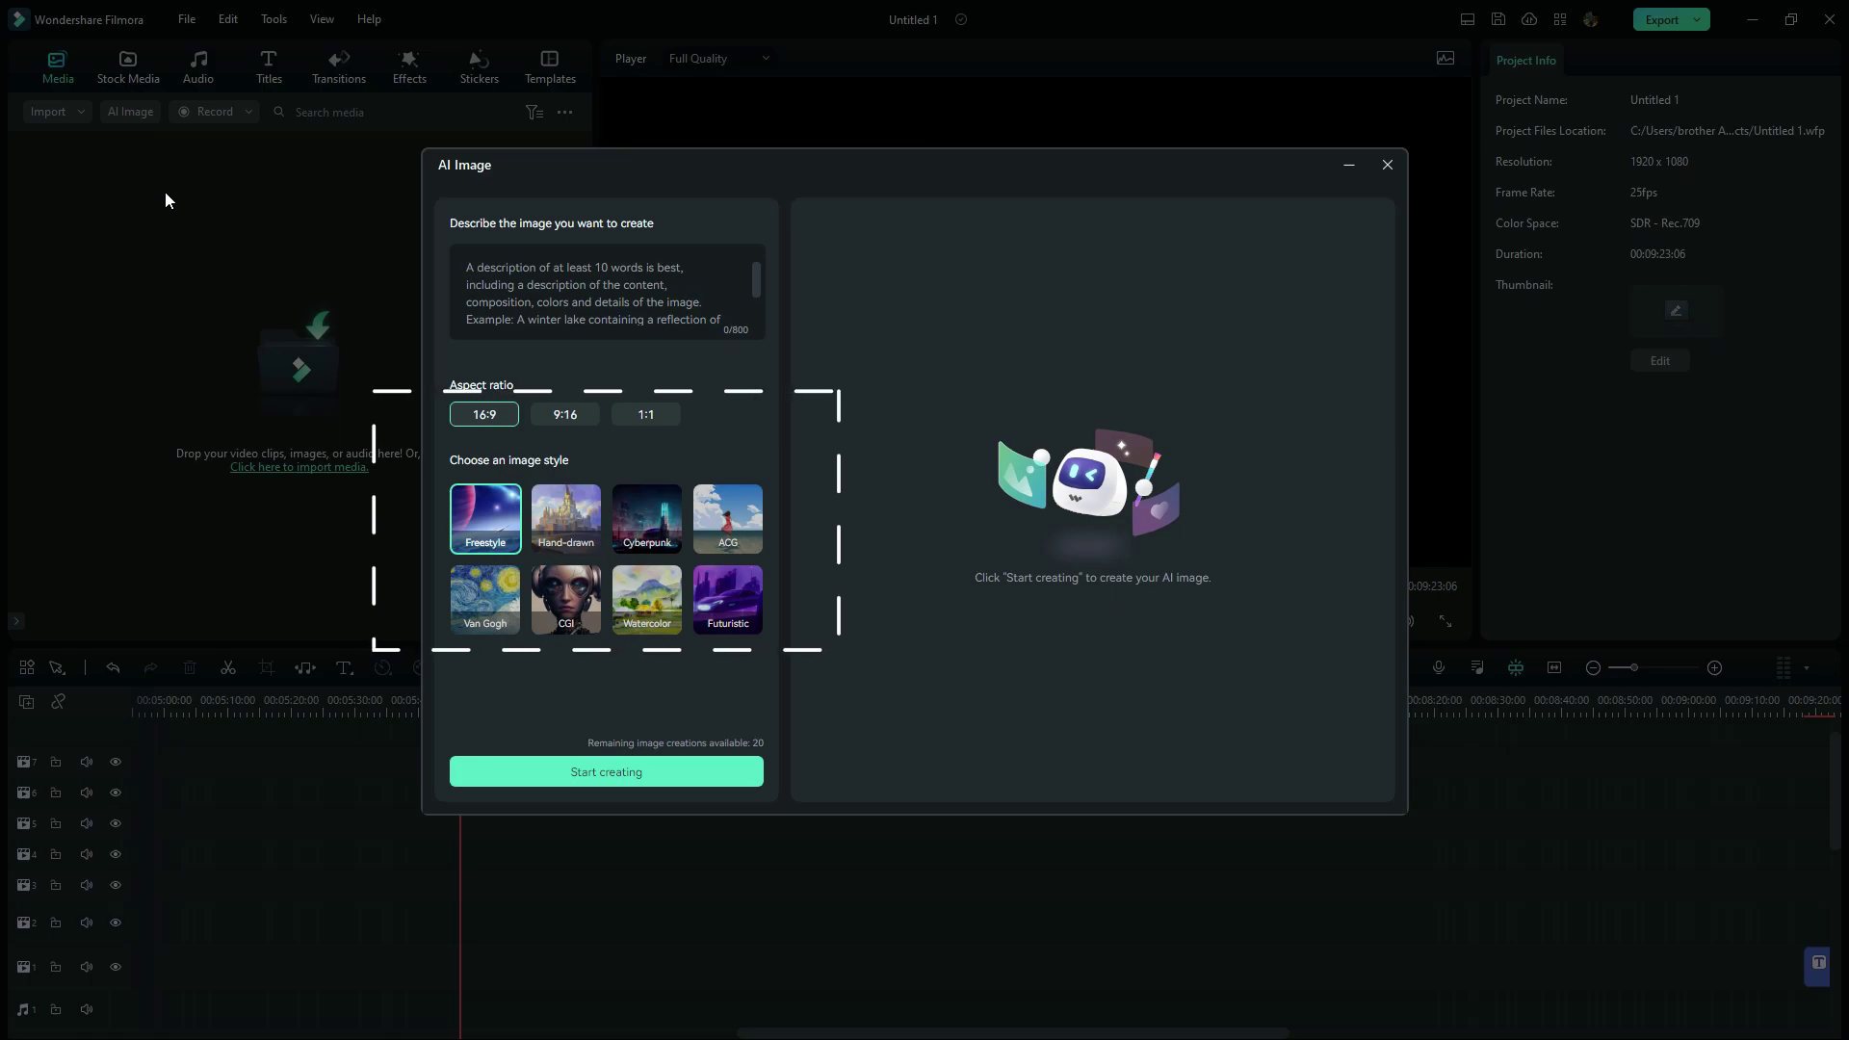
Edit the image description and regenerate the winter lake image.
{"action": "left_click", "coordinate": [671, 273]}
{"action": "type", "text": "a lake in winter"}
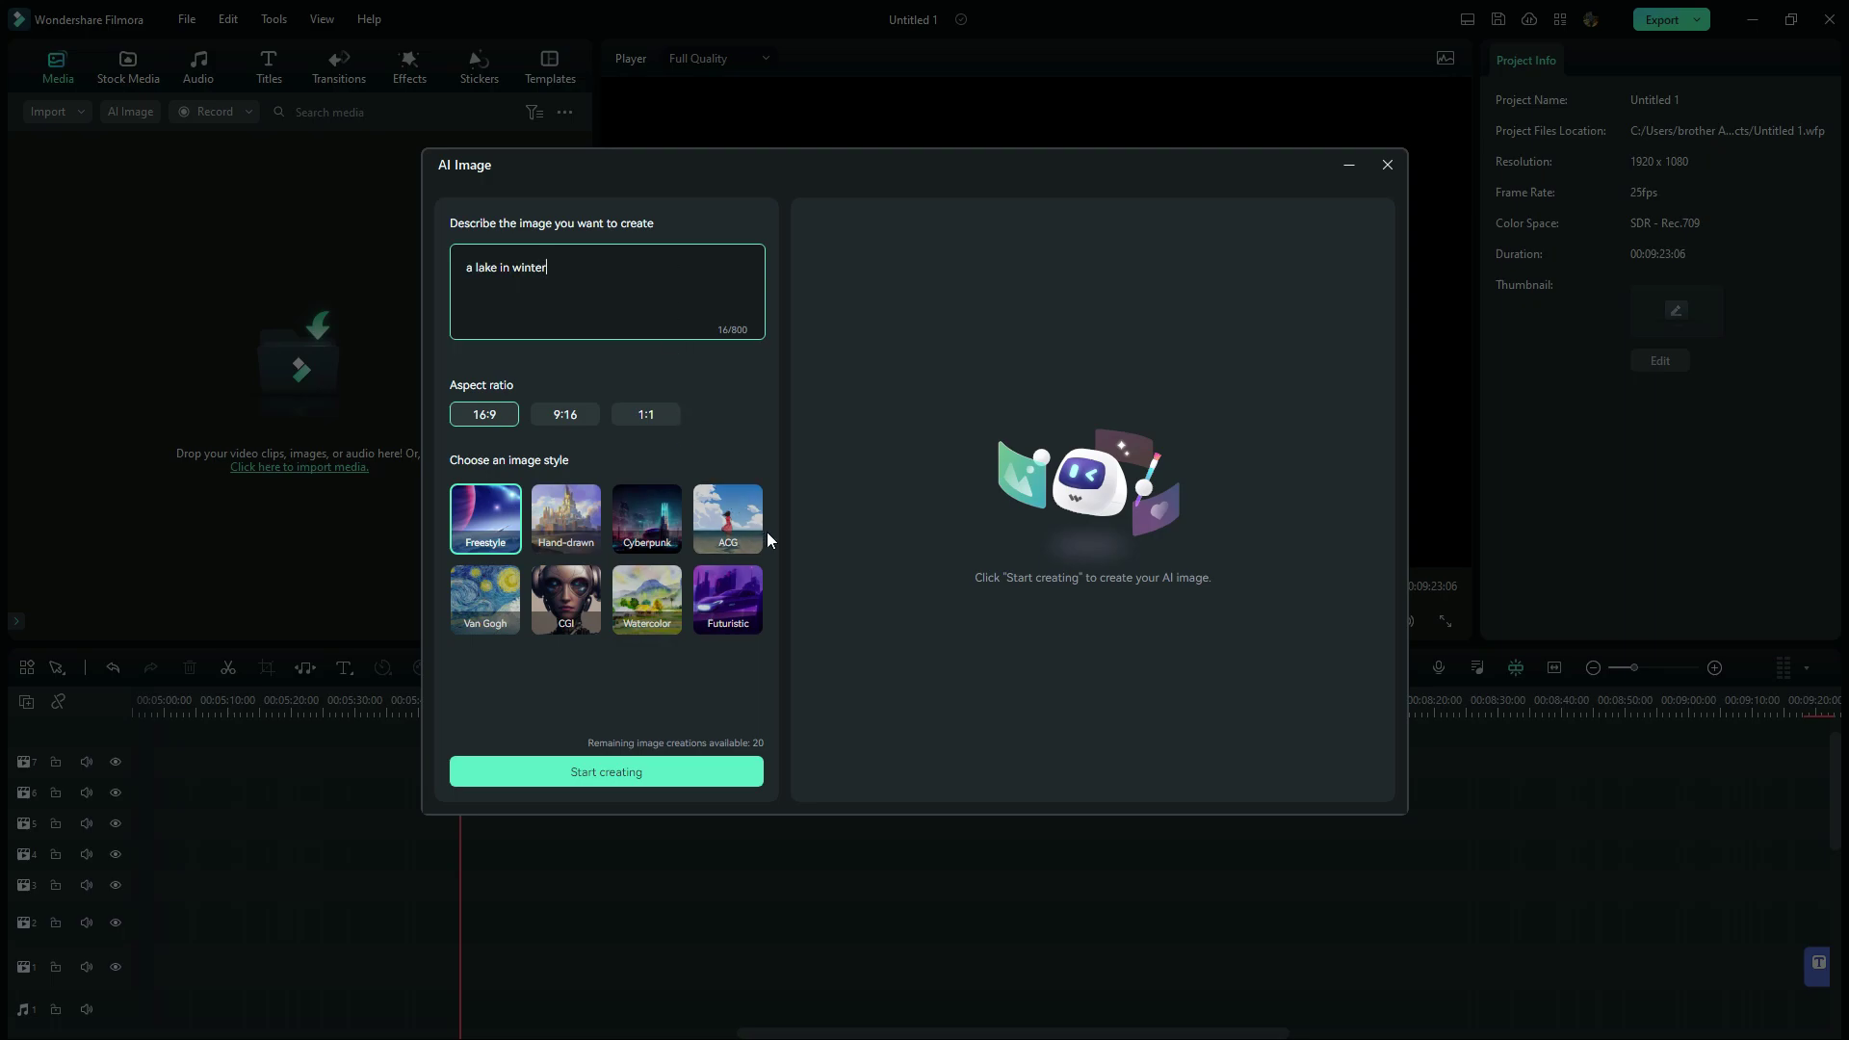
{"action": "left_click", "coordinate": [563, 766]}
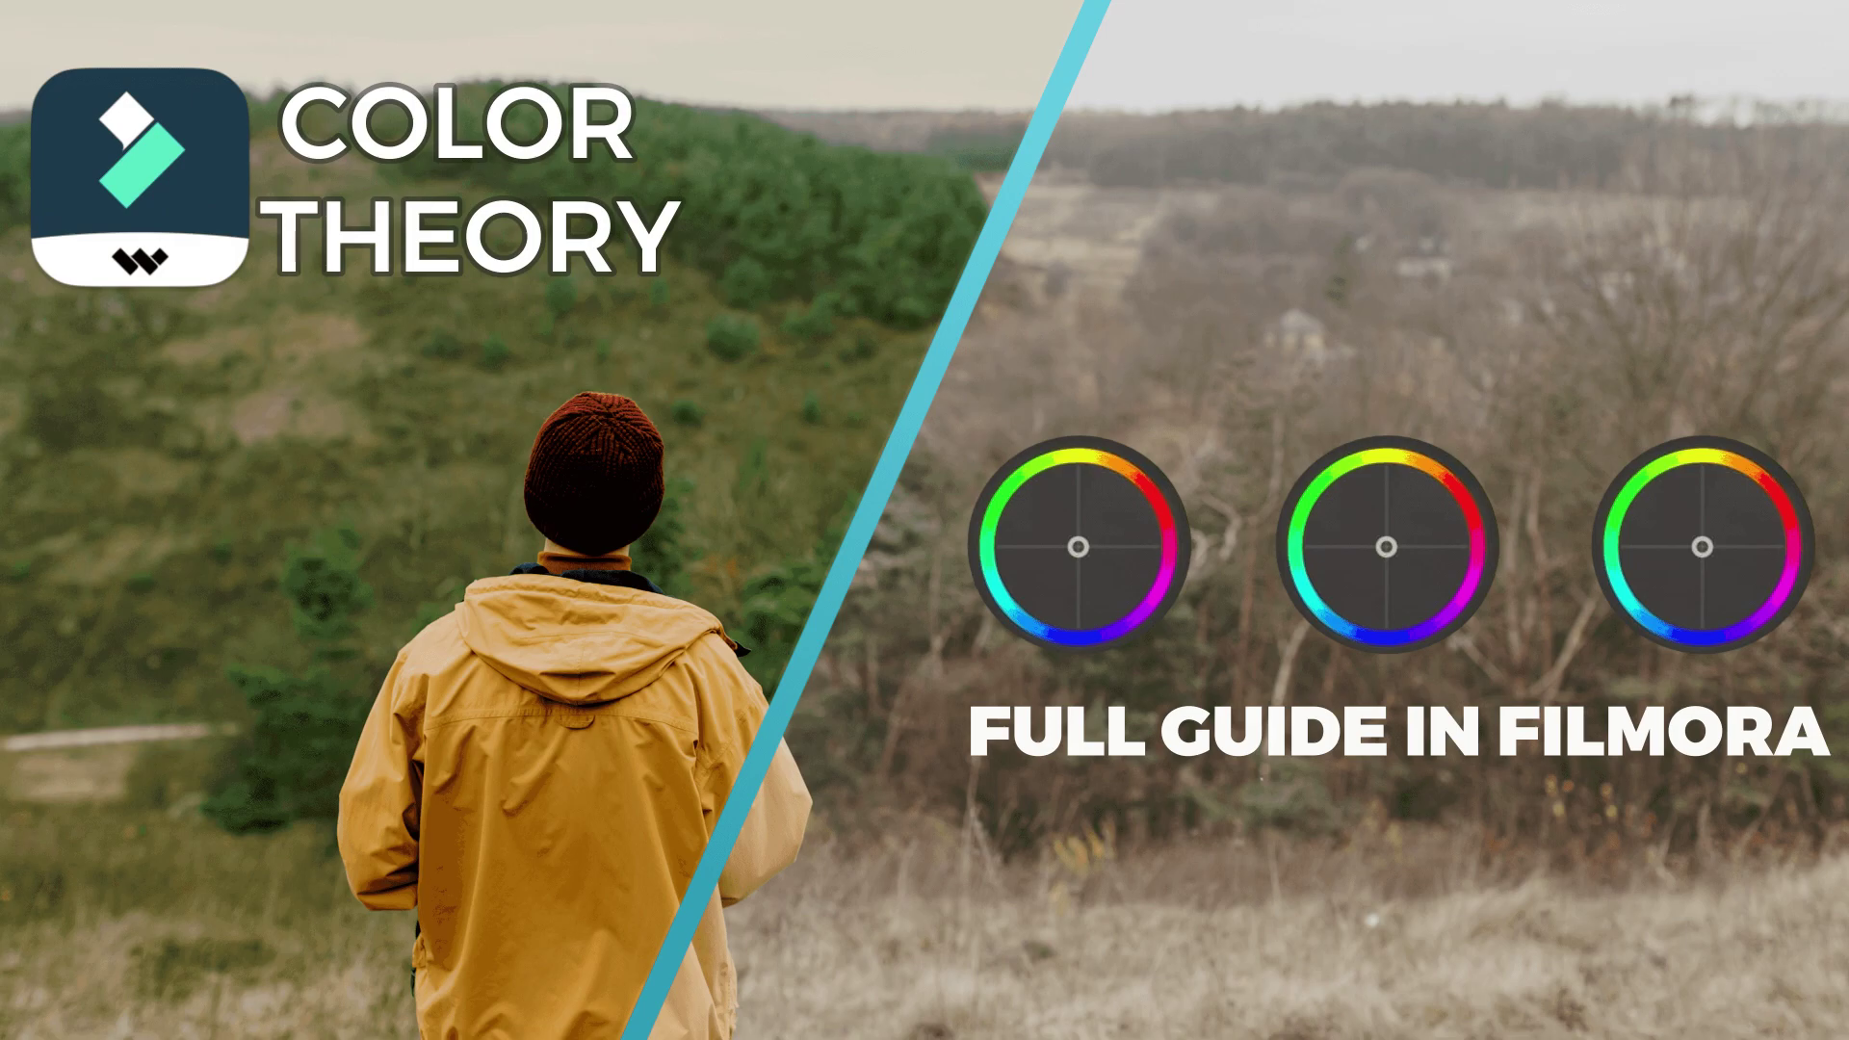
Open the remove.bg background remover from the search results.
{"action": "left_click", "coordinate": [390, 265]}
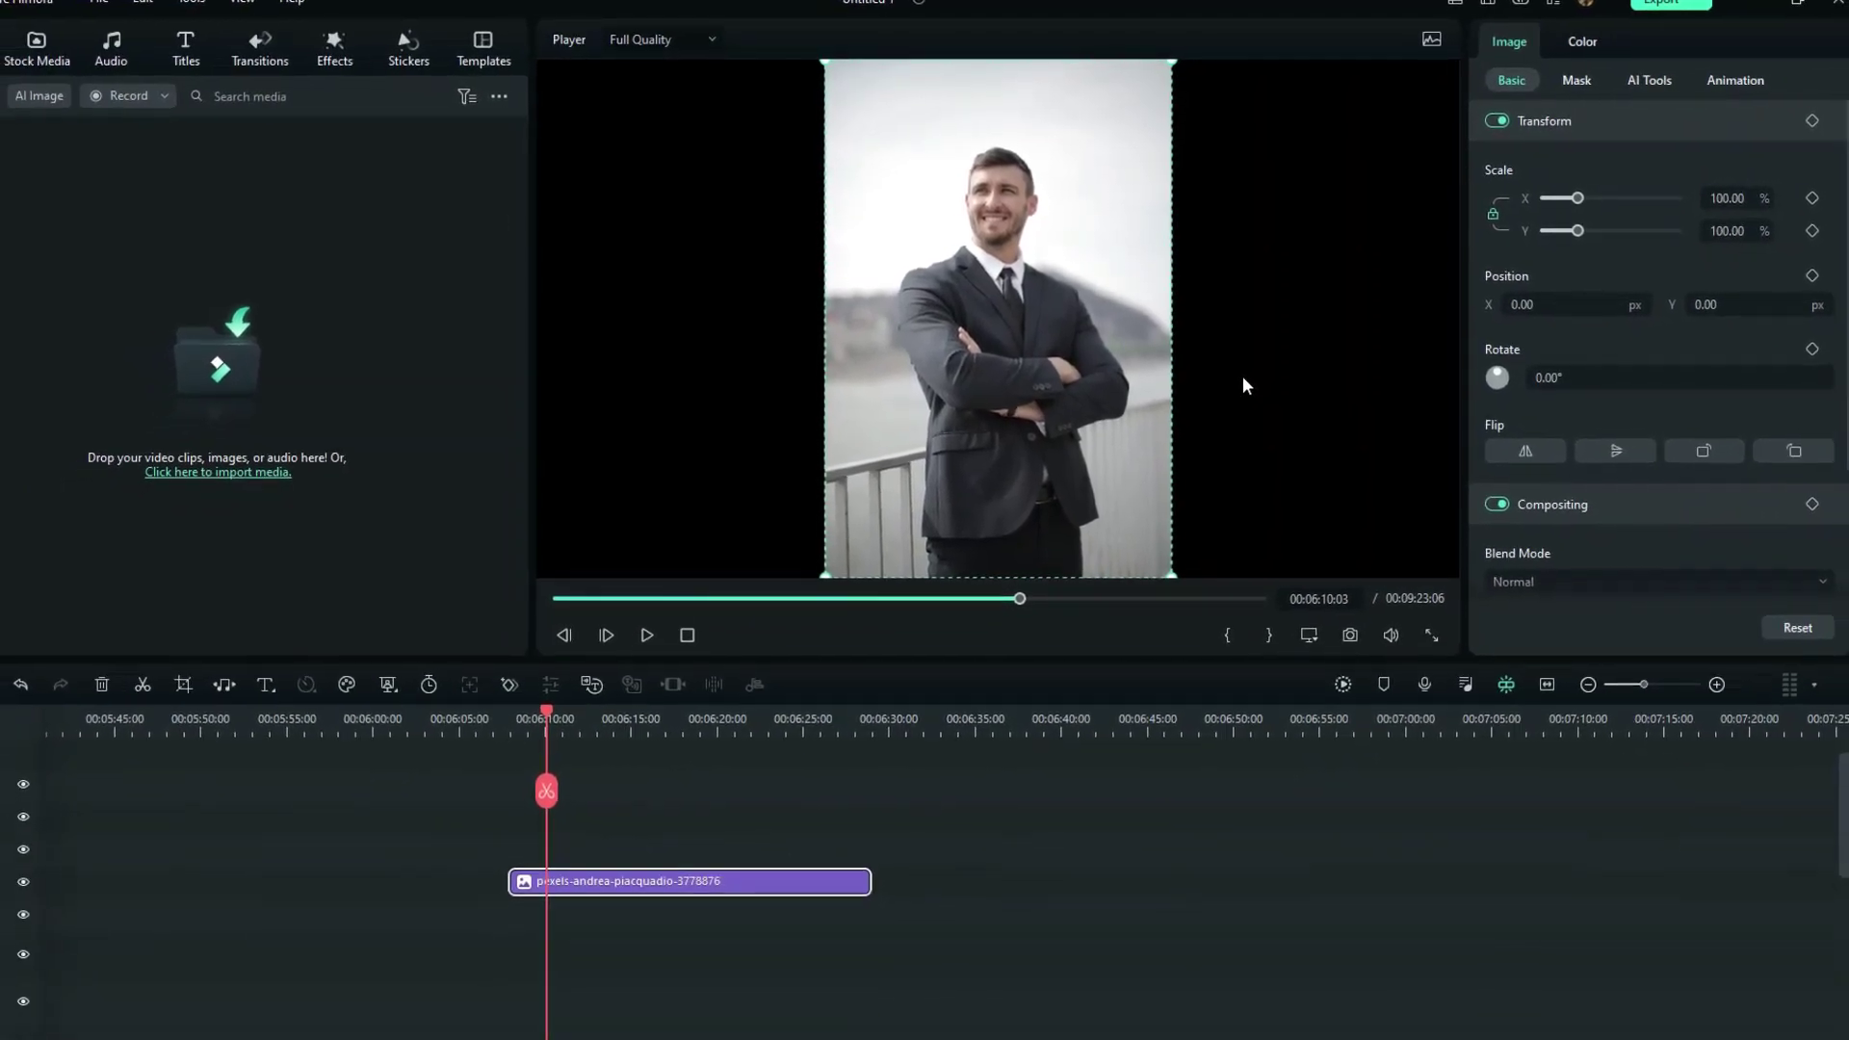
Switch on AI Portrait in the photo's AI Tools to remove its background.
{"action": "left_click", "coordinate": [1624, 77]}
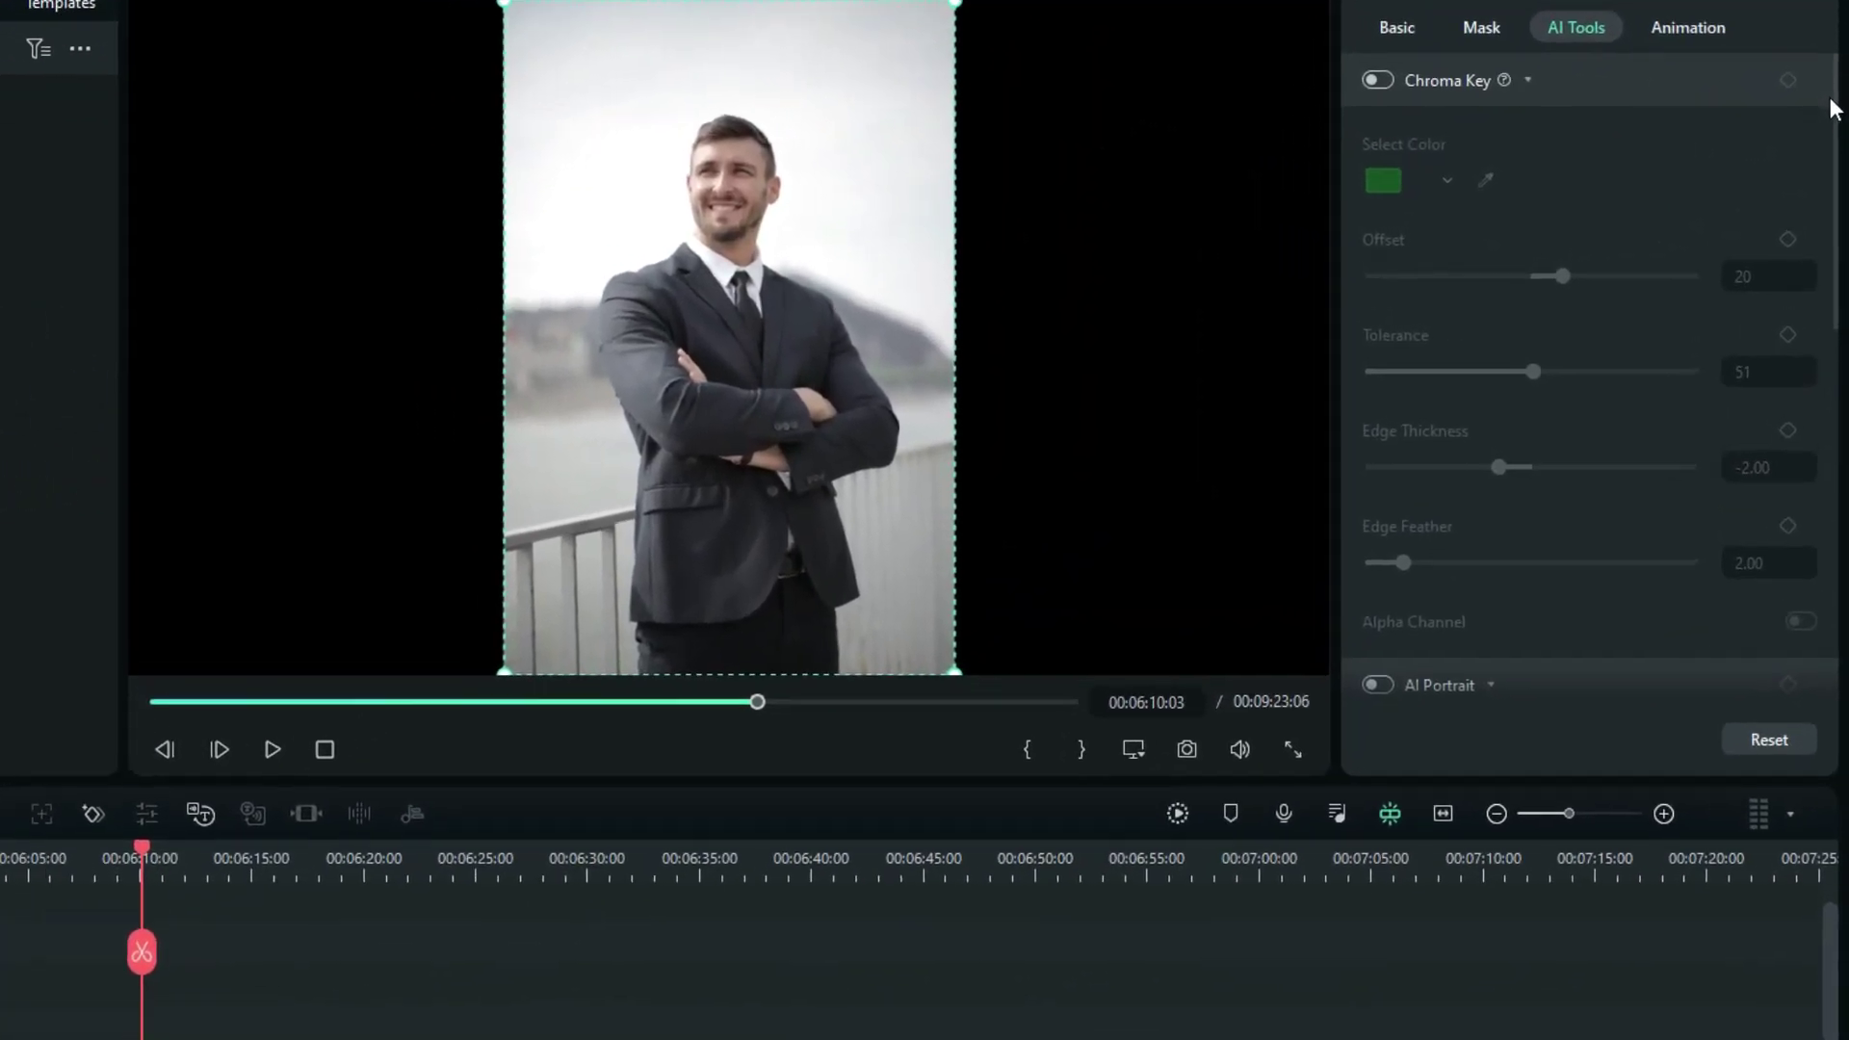
{"action": "scroll", "coordinate": [1816, 97], "scroll_direction": "down", "scroll_amount": 5}
{"action": "scroll", "coordinate": [1633, 312], "scroll_direction": "up", "scroll_amount": 3}
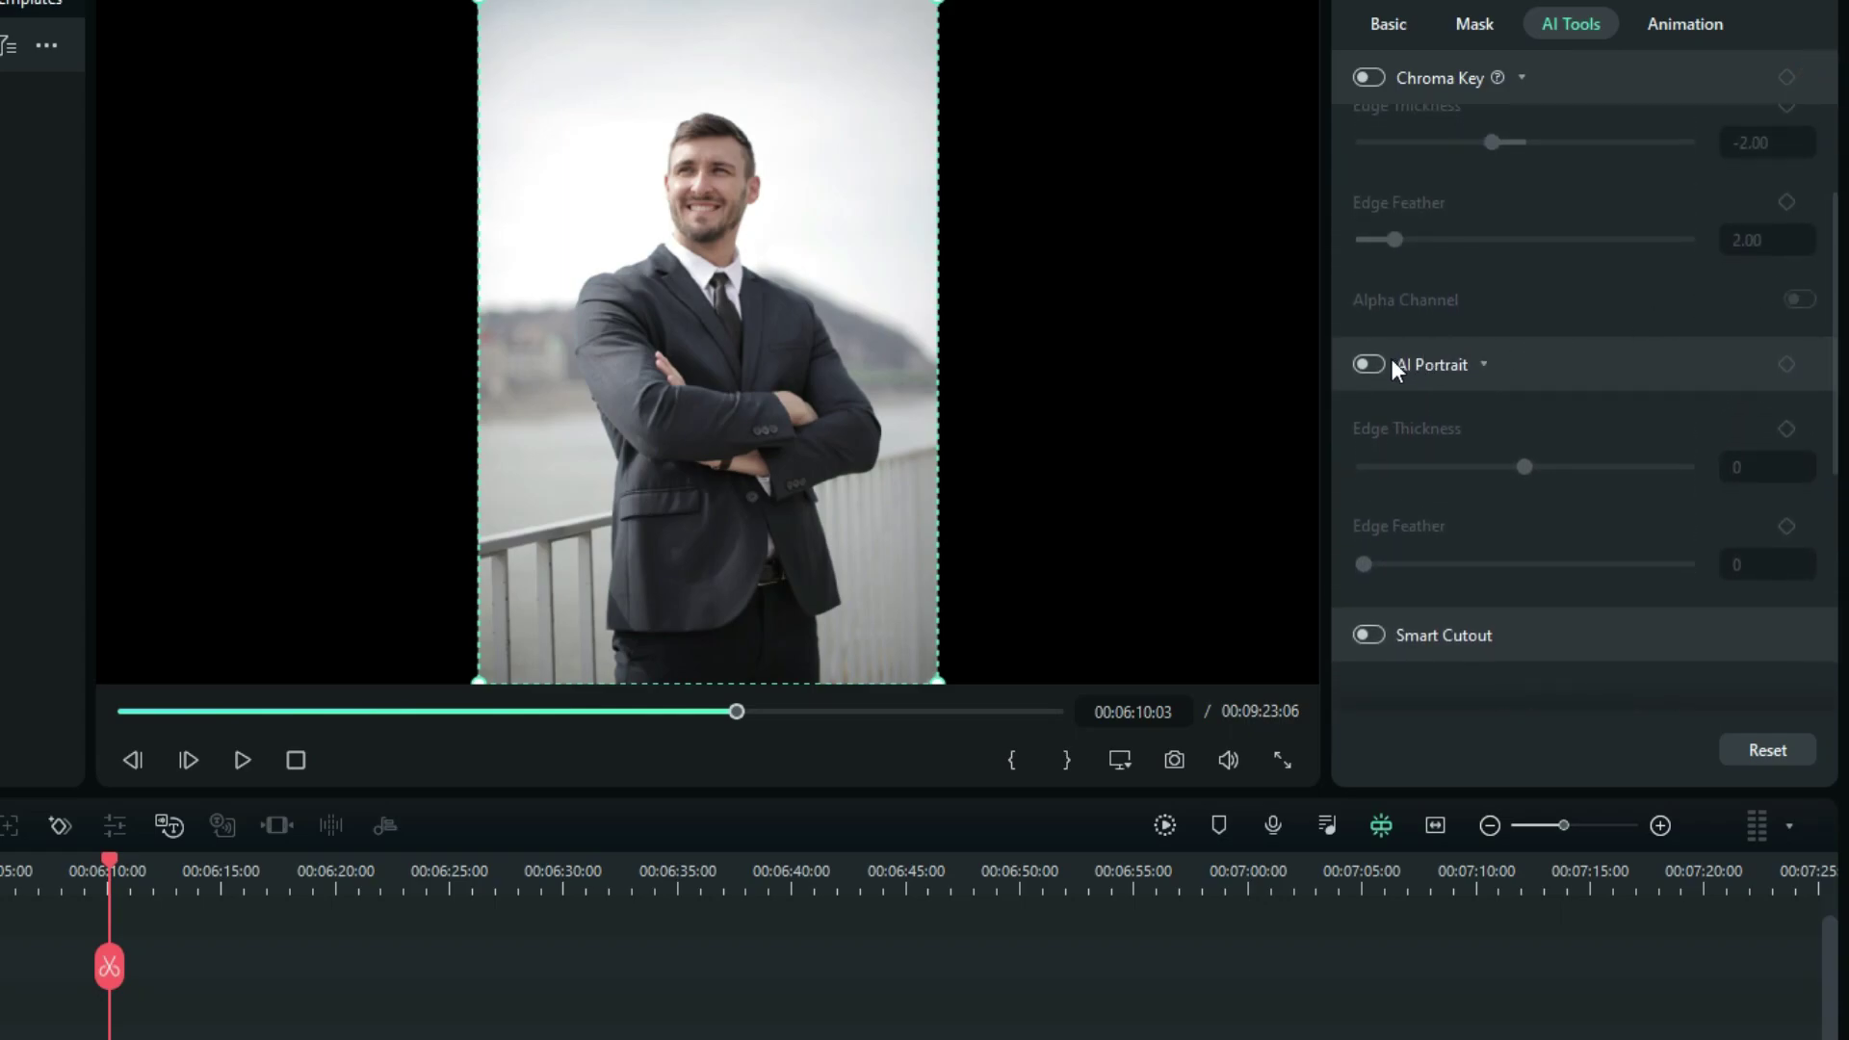
{"action": "left_click", "coordinate": [1367, 364]}
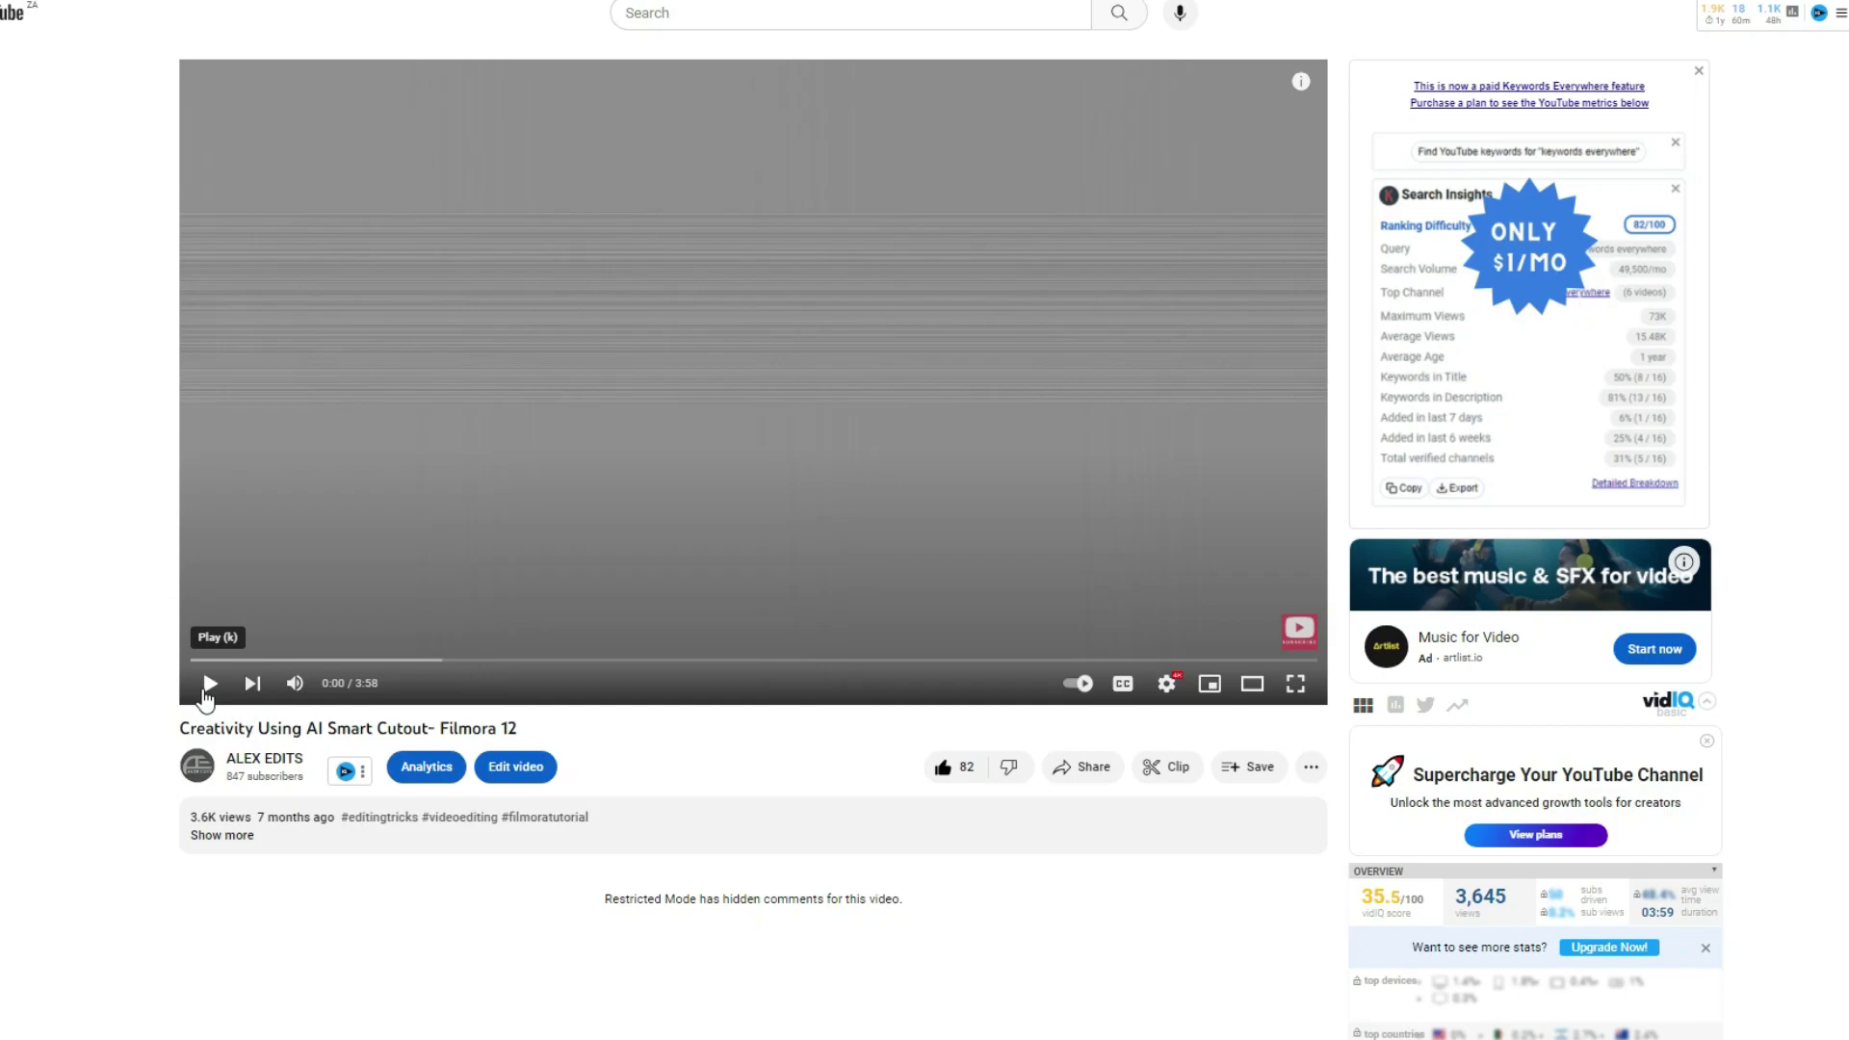
Play the 'Creativity Using AI Smart Cutout- Filmora 12' YouTube video.
{"action": "left_click", "coordinate": [190, 702]}
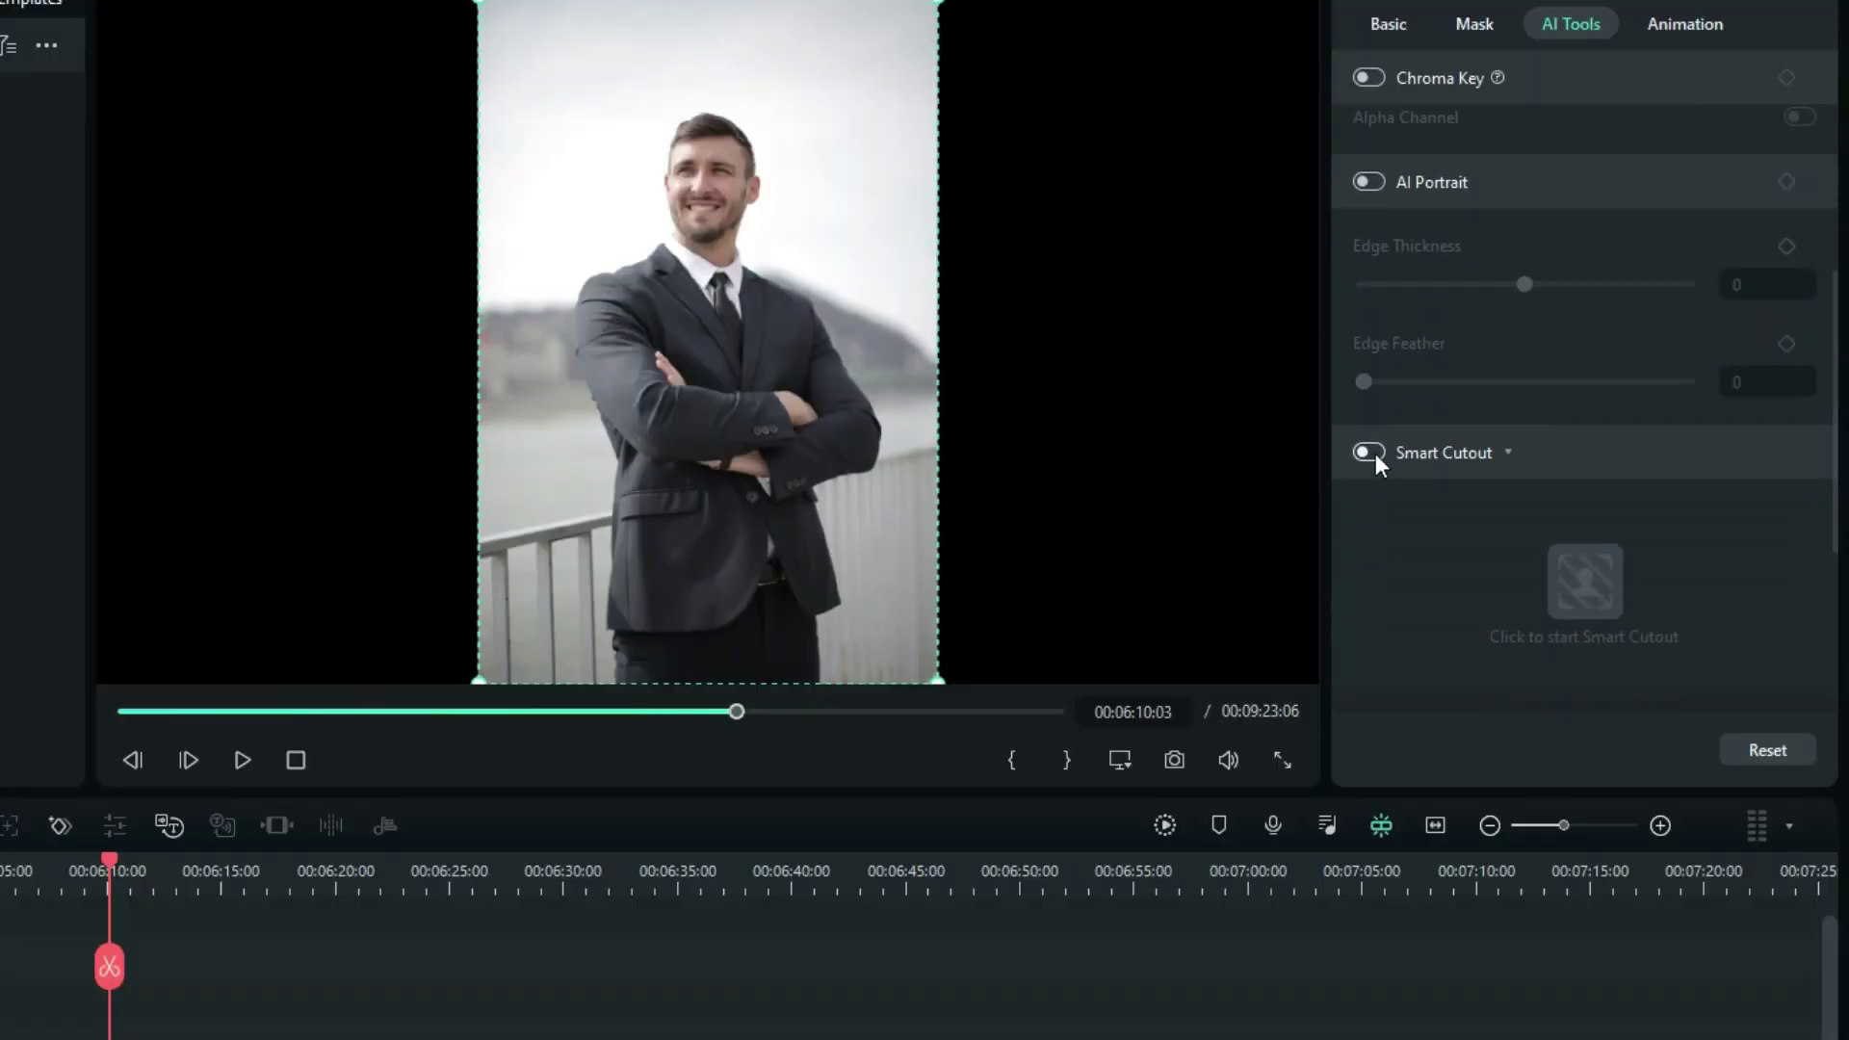
Enable Smart Cutout and paint the man's photo with brush size 300, then select Eraser.
{"action": "left_click", "coordinate": [1371, 452]}
{"action": "left_click", "coordinate": [1574, 576]}
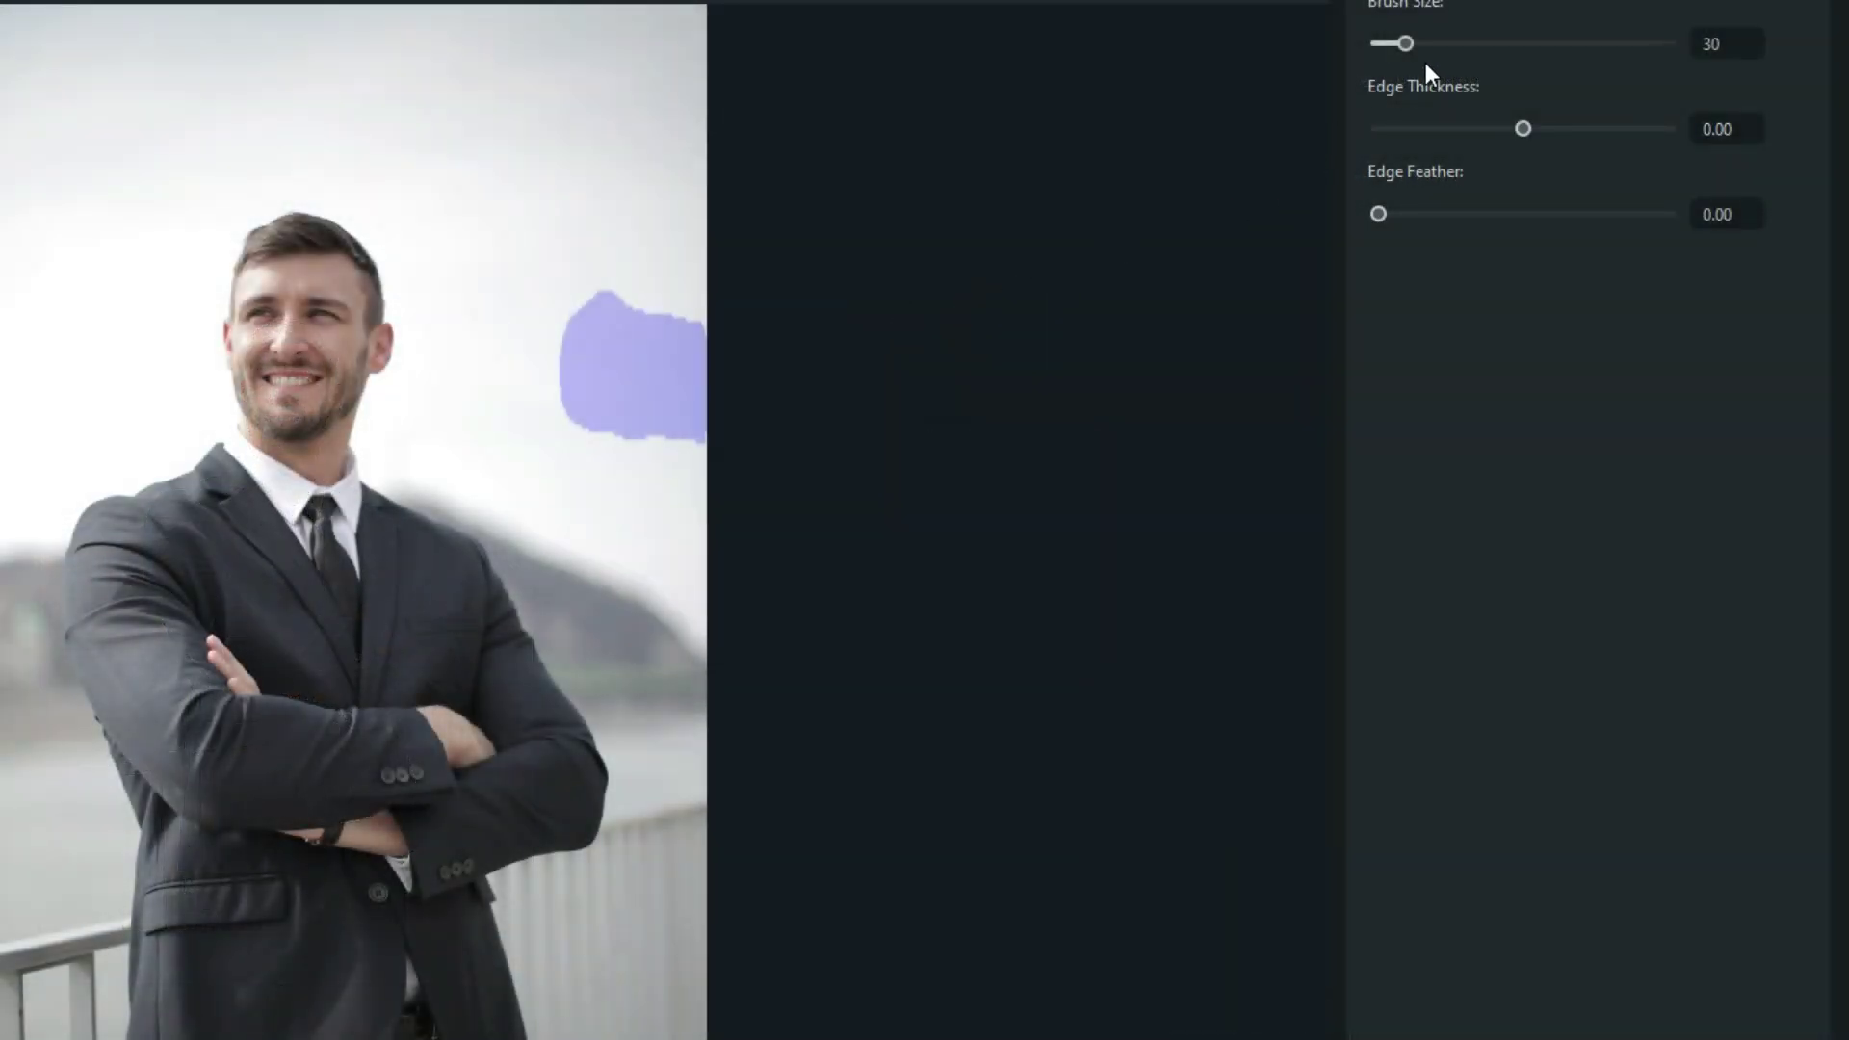
{"action": "left_click_drag", "start_coordinate": [1465, 132], "coordinate": [1695, 132]}
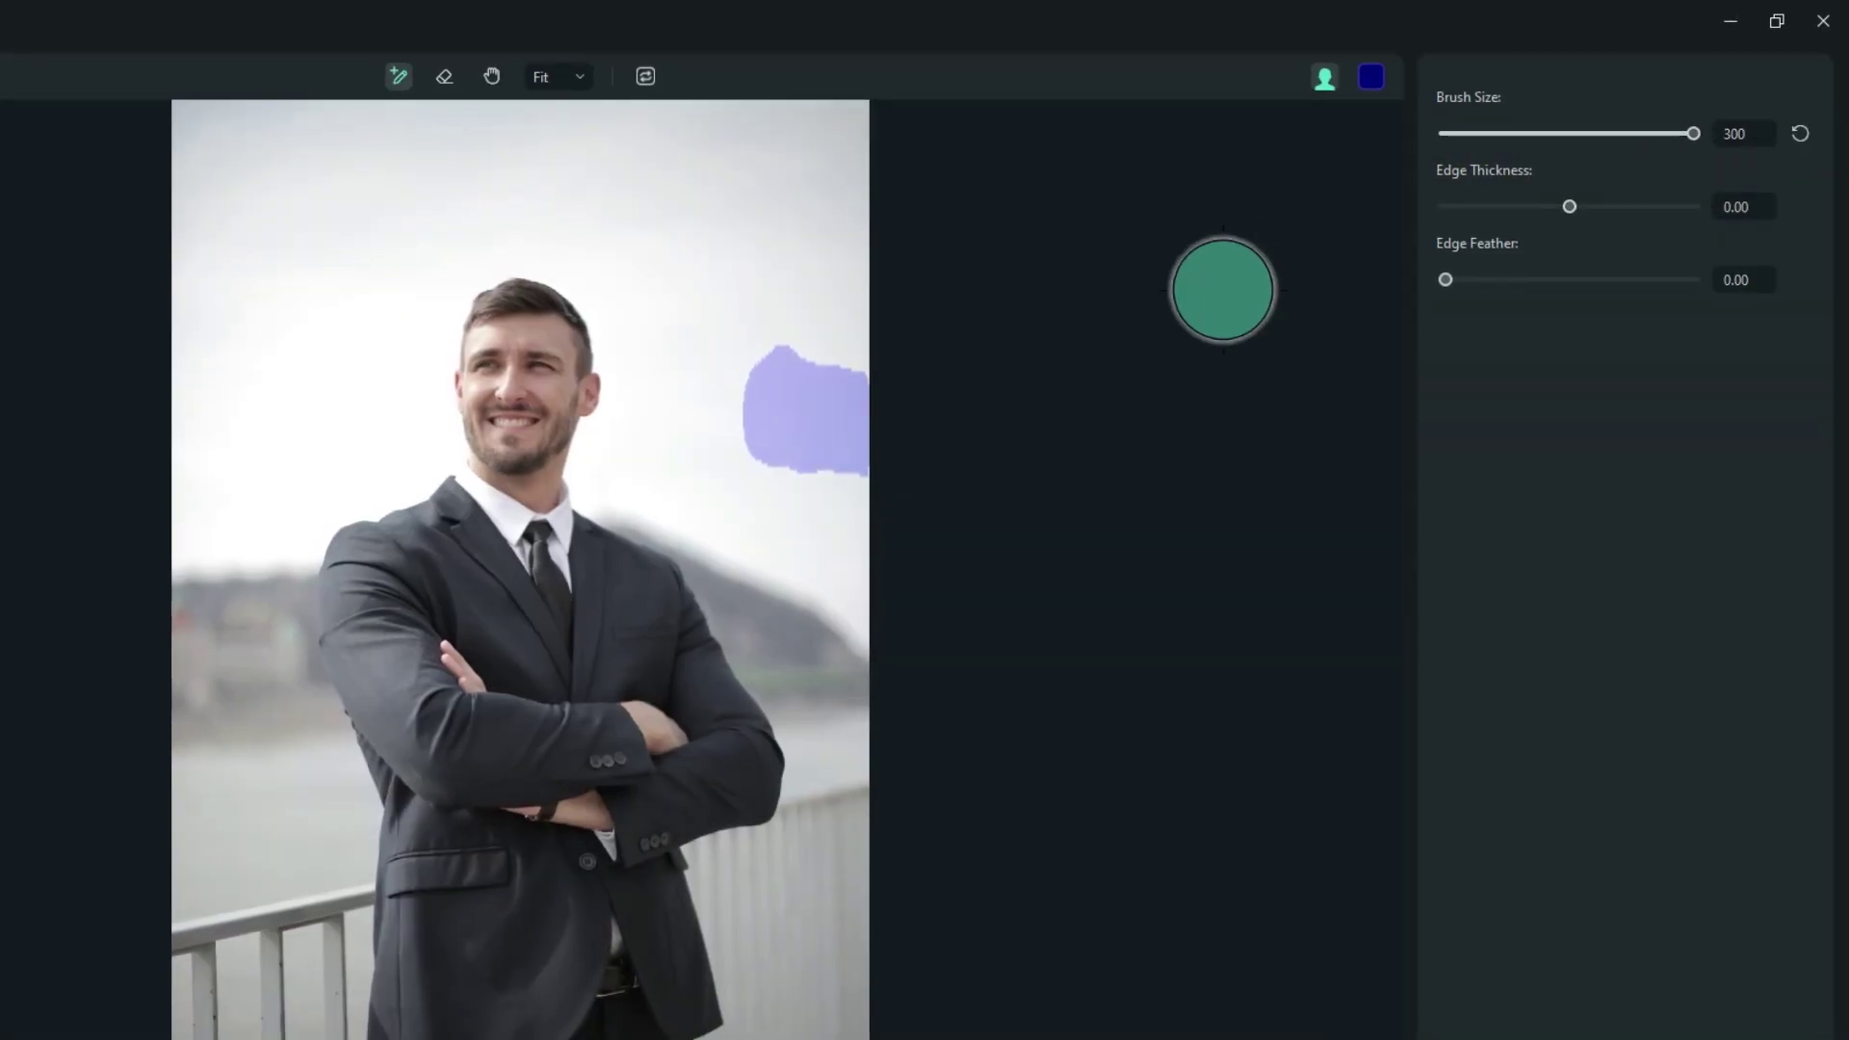
{"action": "mouse_move", "coordinate": [248, 703]}
{"action": "left_mouse_down"}
{"action": "mouse_move", "coordinate": [202, 945]}
{"action": "mouse_move", "coordinate": [231, 1035]}
{"action": "left_mouse_up"}
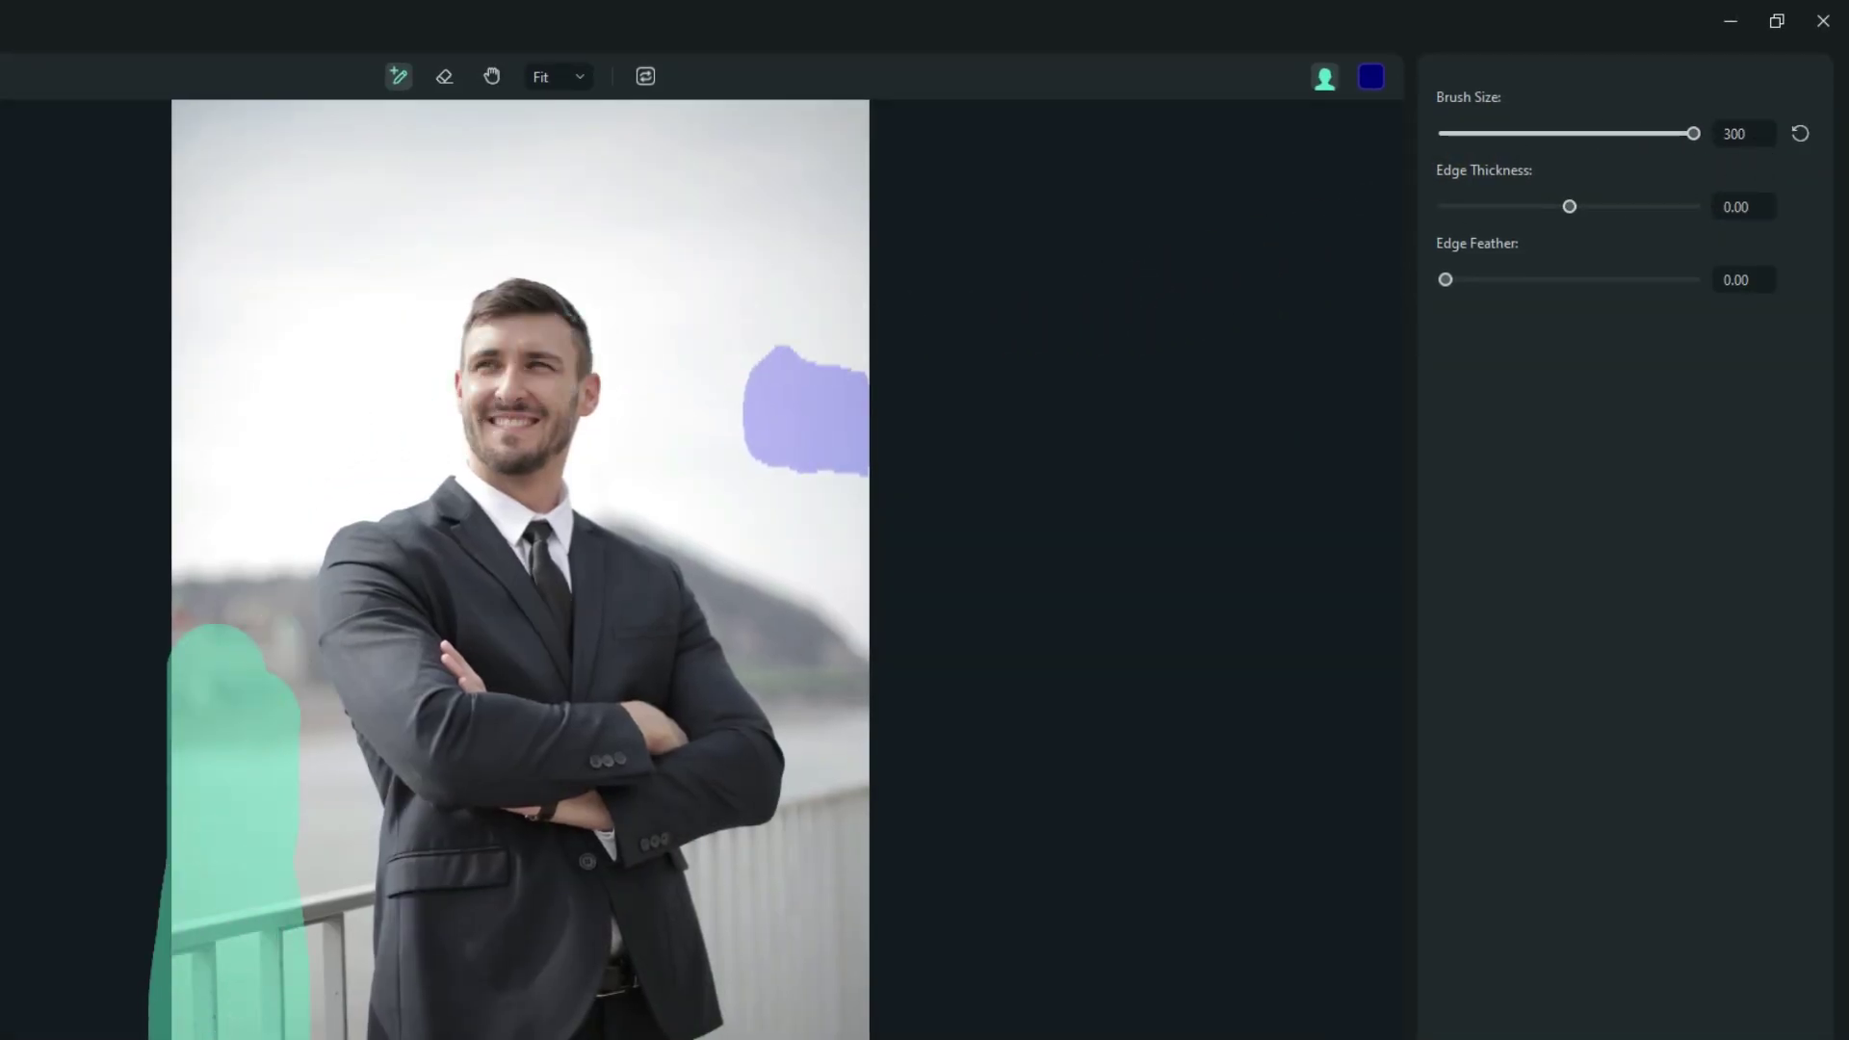
{"action": "mouse_move", "coordinate": [292, 854]}
{"action": "left_mouse_down"}
{"action": "mouse_move", "coordinate": [224, 522]}
{"action": "mouse_move", "coordinate": [343, 294]}
{"action": "mouse_move", "coordinate": [538, 139]}
{"action": "mouse_move", "coordinate": [205, 941]}
{"action": "left_mouse_up"}
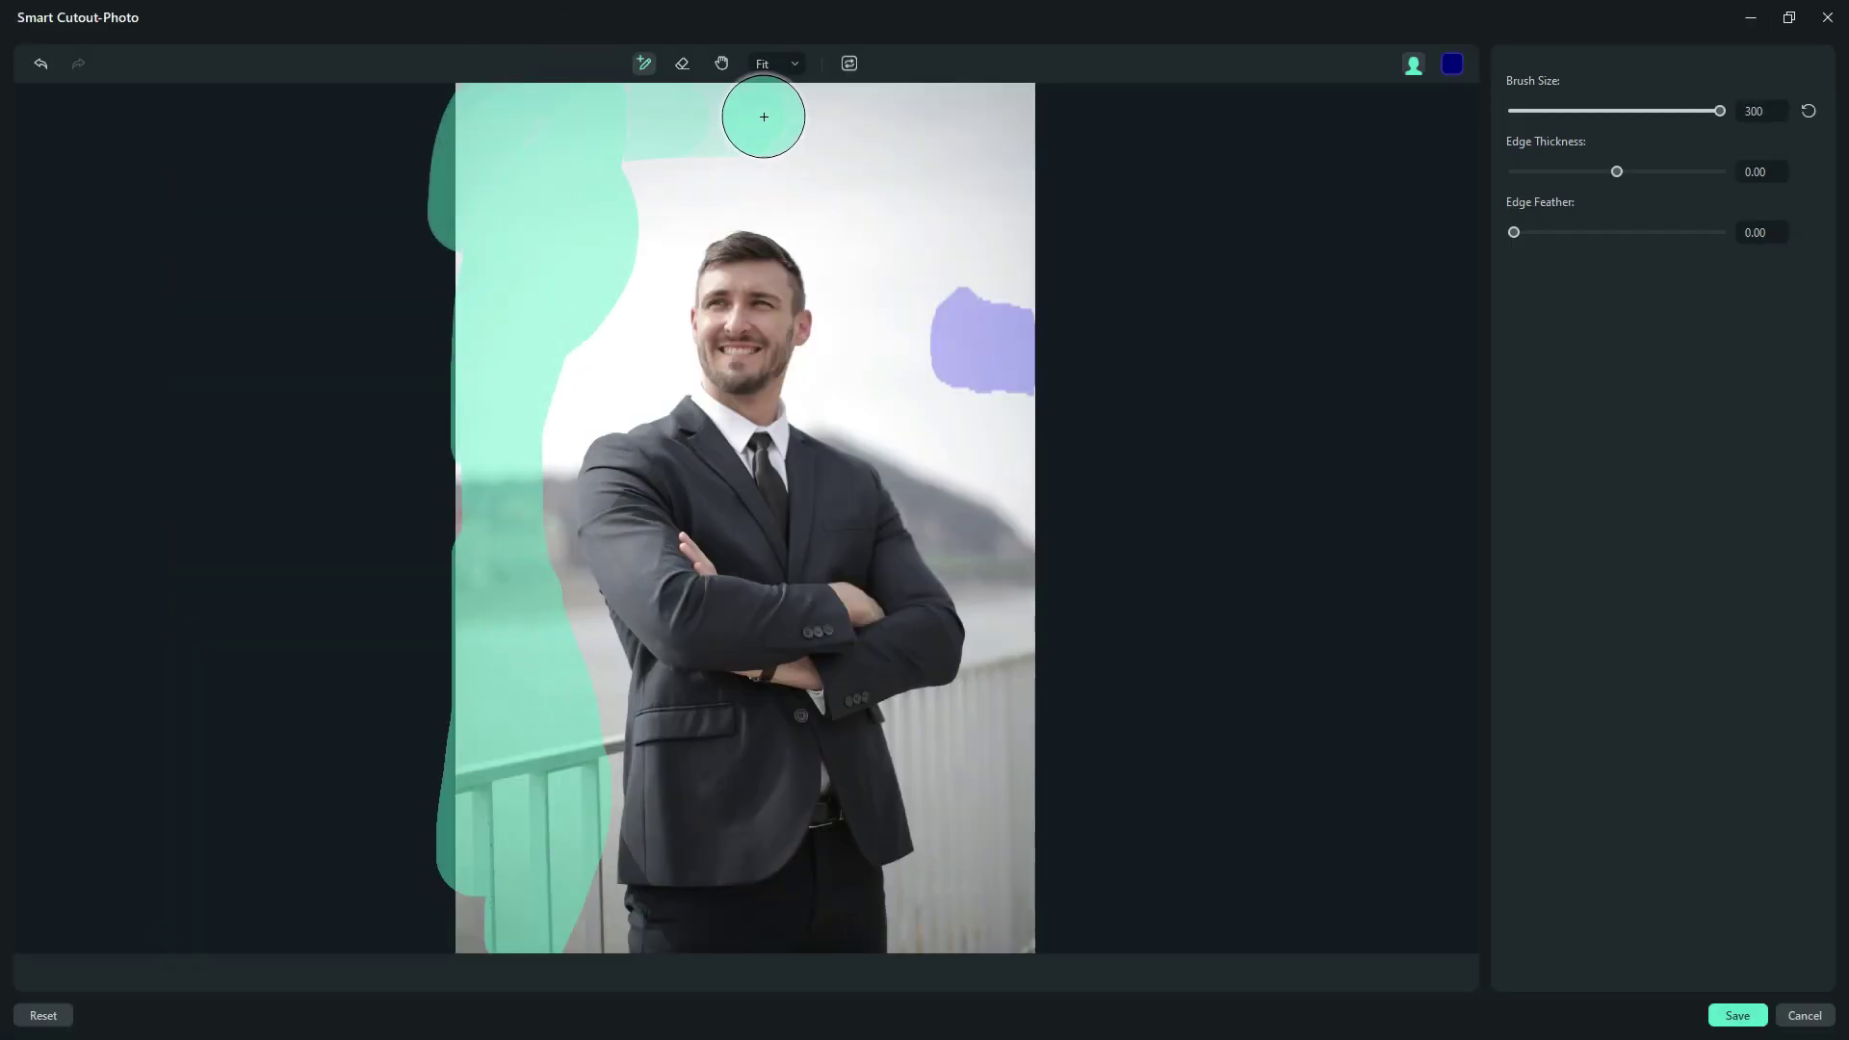
{"action": "left_click_drag", "start_coordinate": [484, 782], "coordinate": [472, 915]}
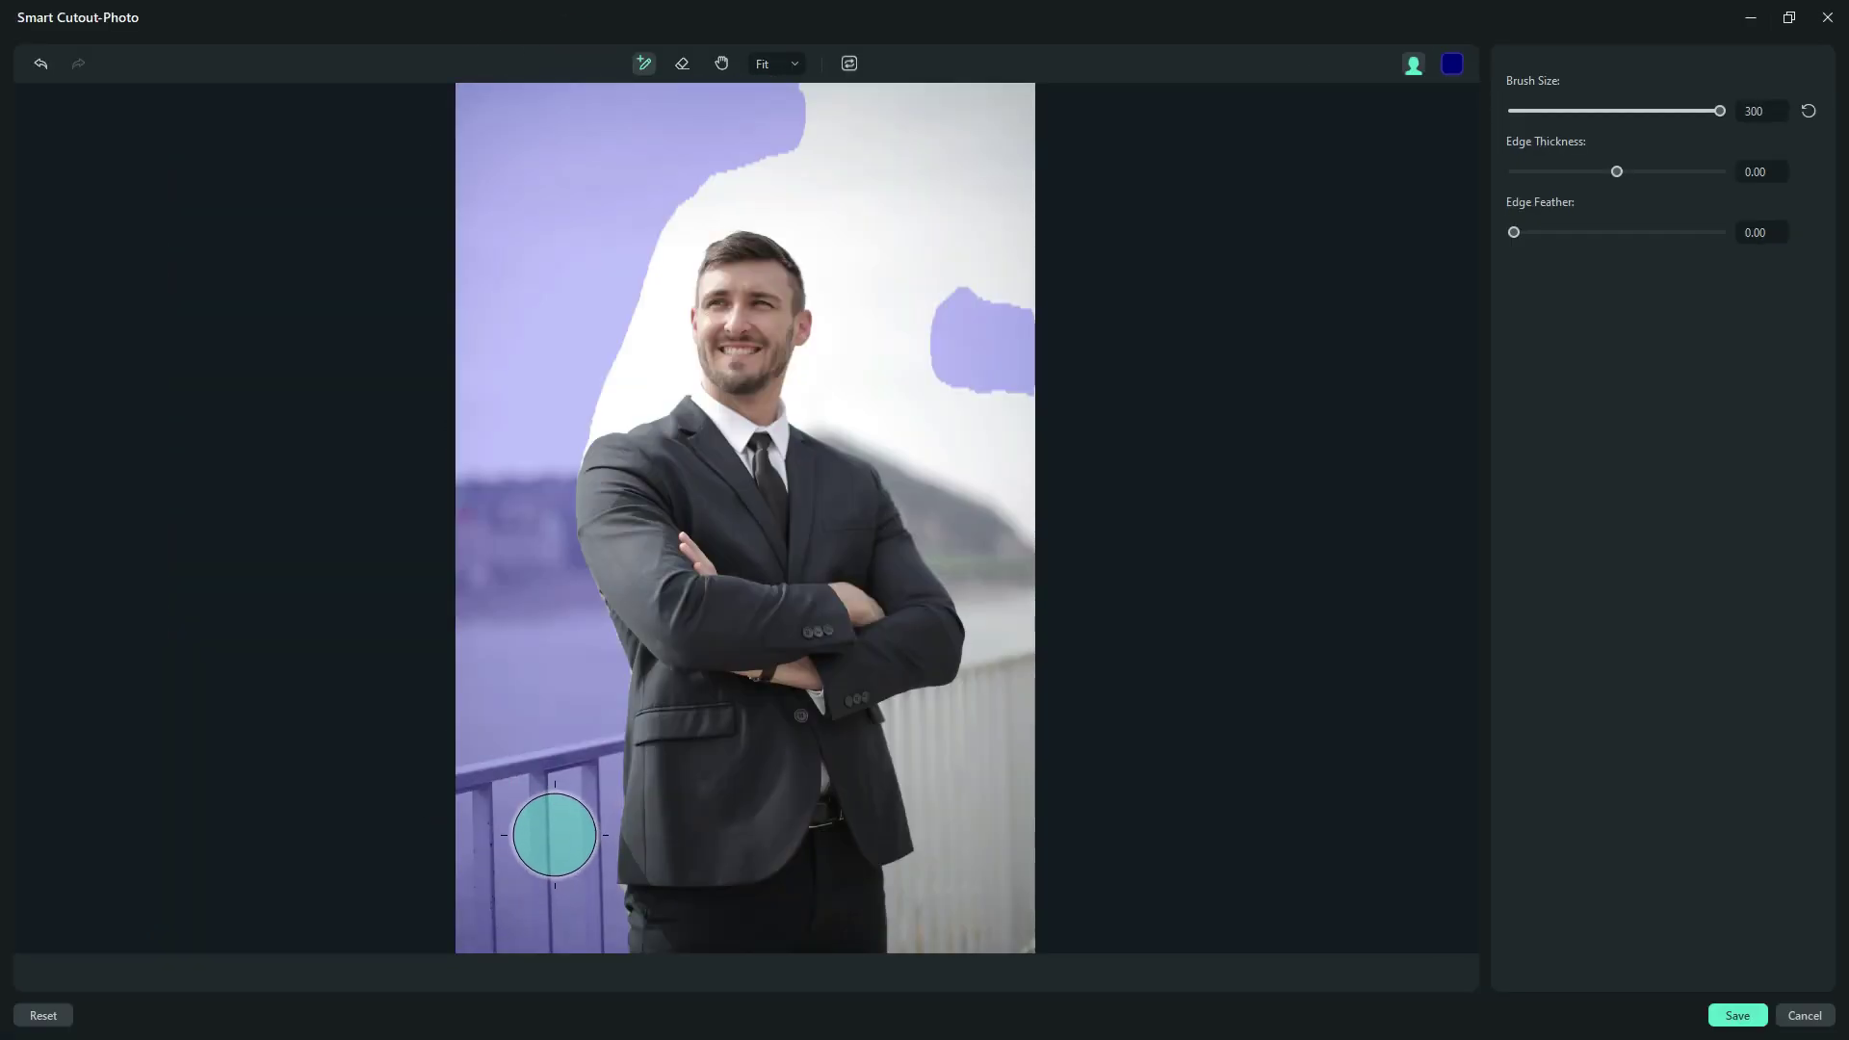
{"action": "mouse_move", "coordinate": [630, 340]}
{"action": "left_mouse_down"}
{"action": "mouse_move", "coordinate": [835, 322]}
{"action": "mouse_move", "coordinate": [604, 319]}
{"action": "left_mouse_up"}
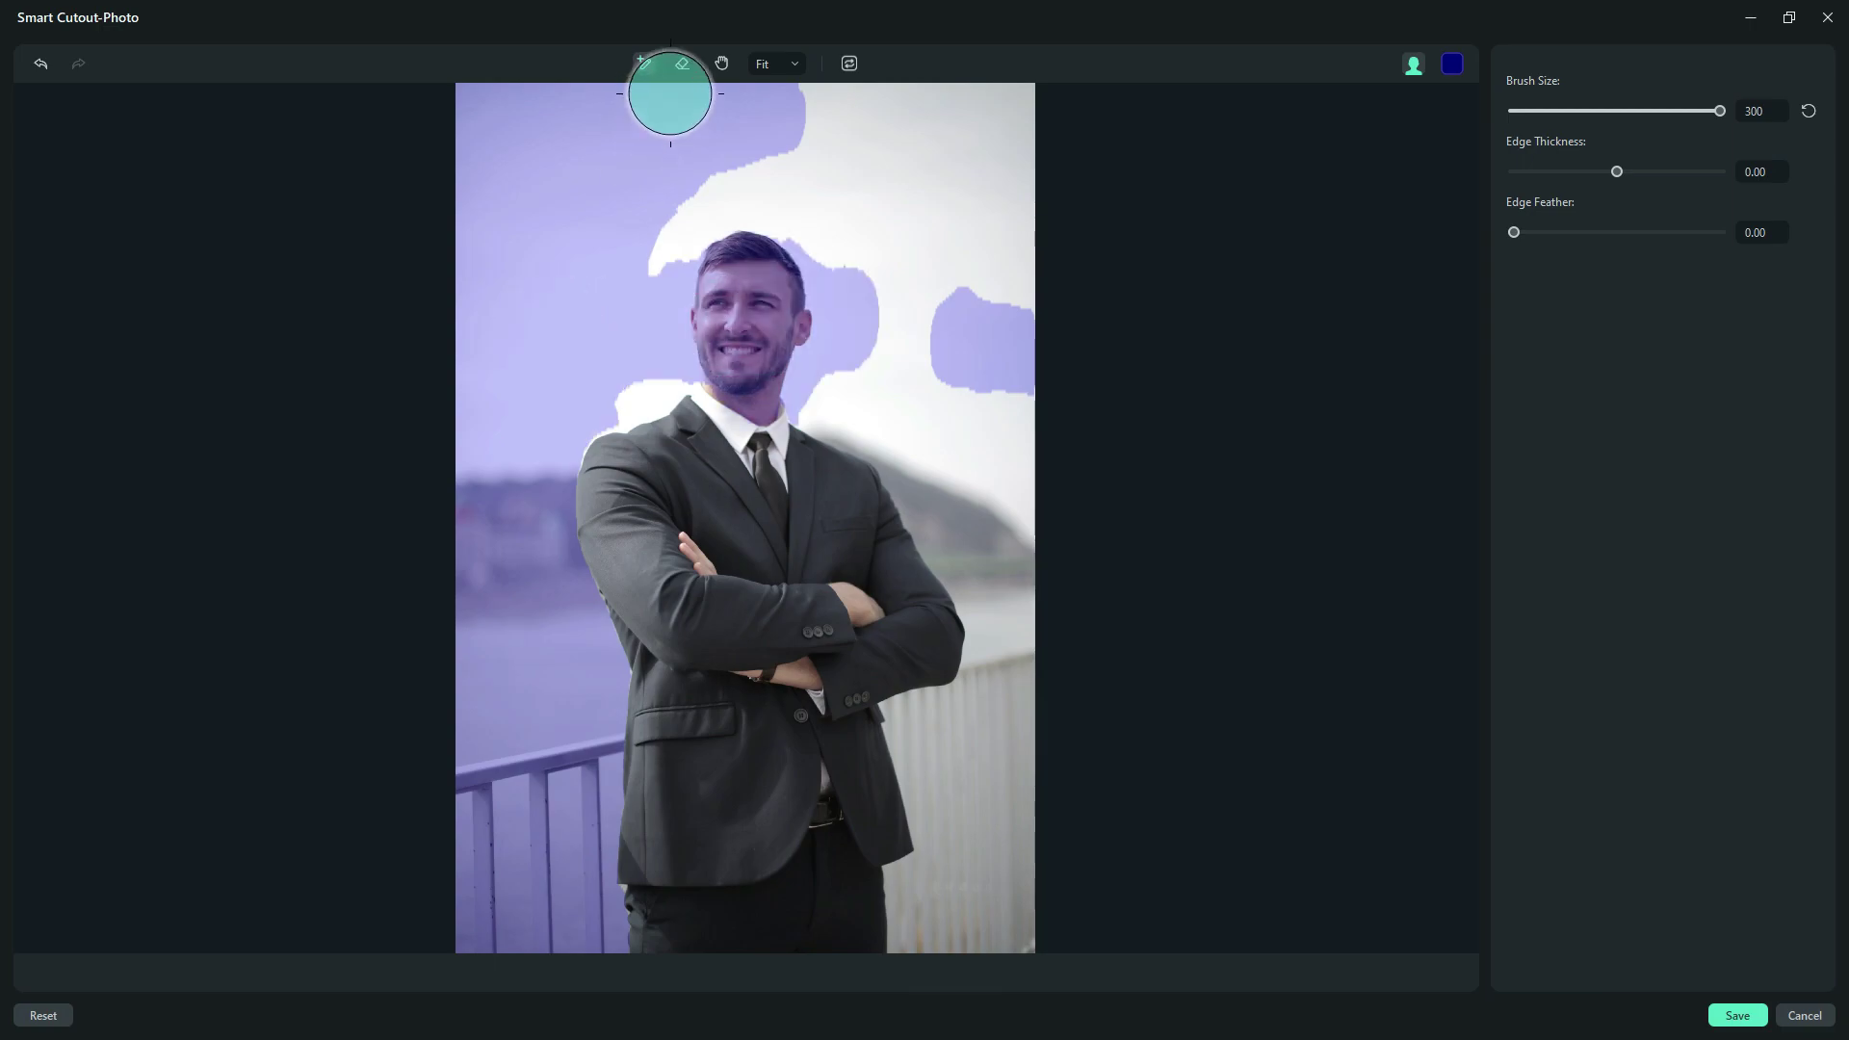
{"action": "left_click", "coordinate": [684, 65]}
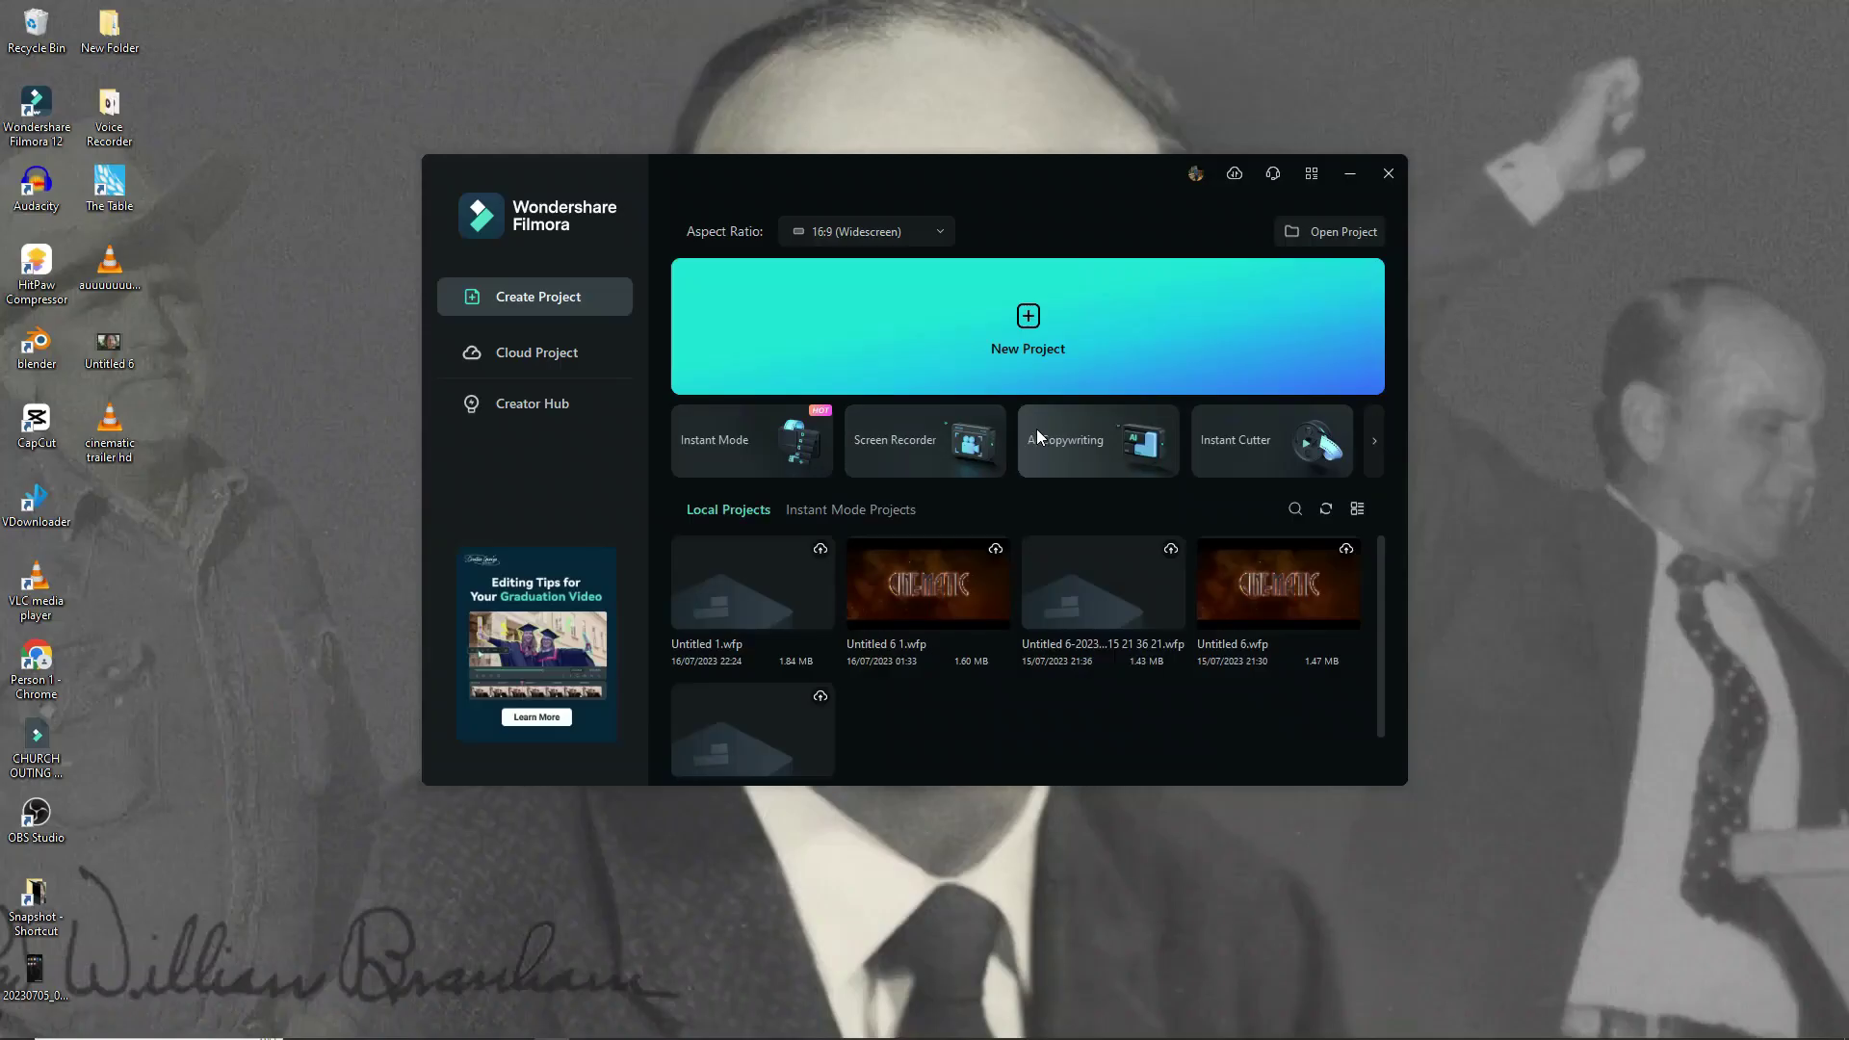
Start an AI Copywriting request for Youtube Video Ideas, entering the topic 'tre'.
{"action": "left_click", "coordinate": [1037, 430]}
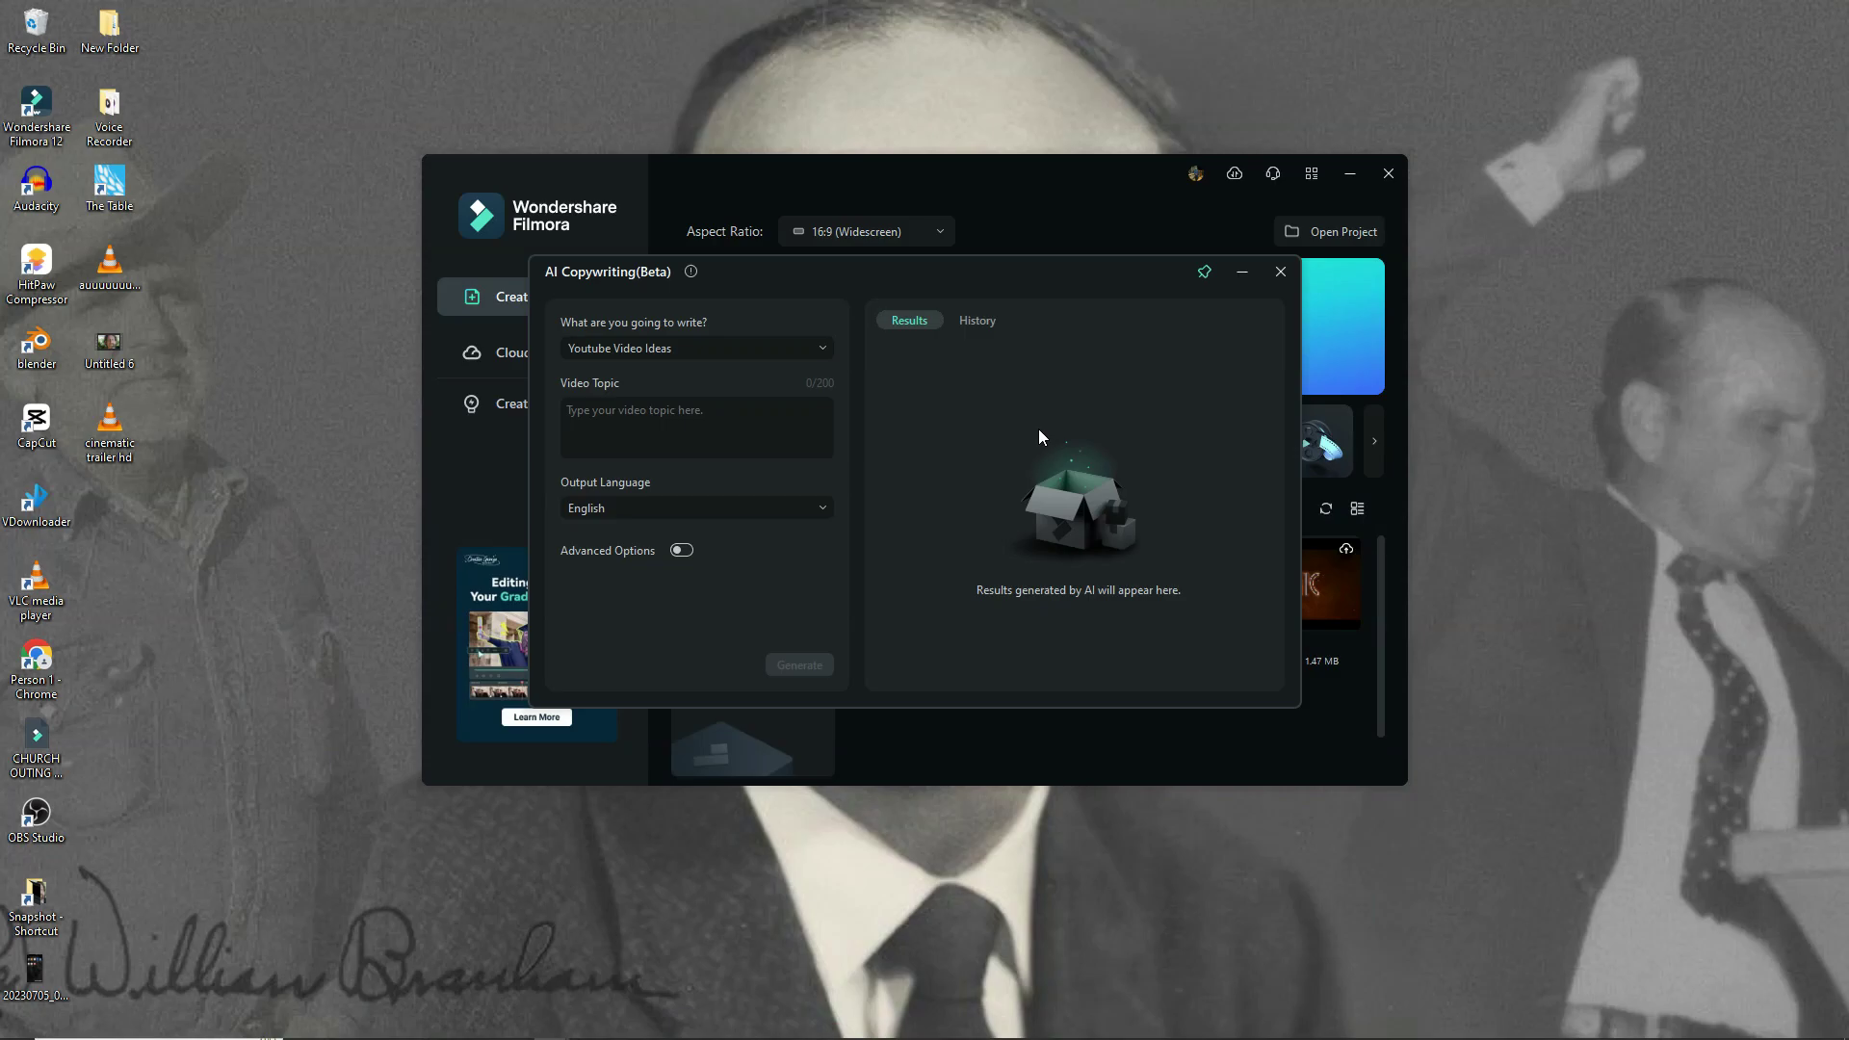
{"action": "left_click", "coordinate": [730, 349]}
{"action": "left_click", "coordinate": [685, 425]}
{"action": "type", "text": "tre"}
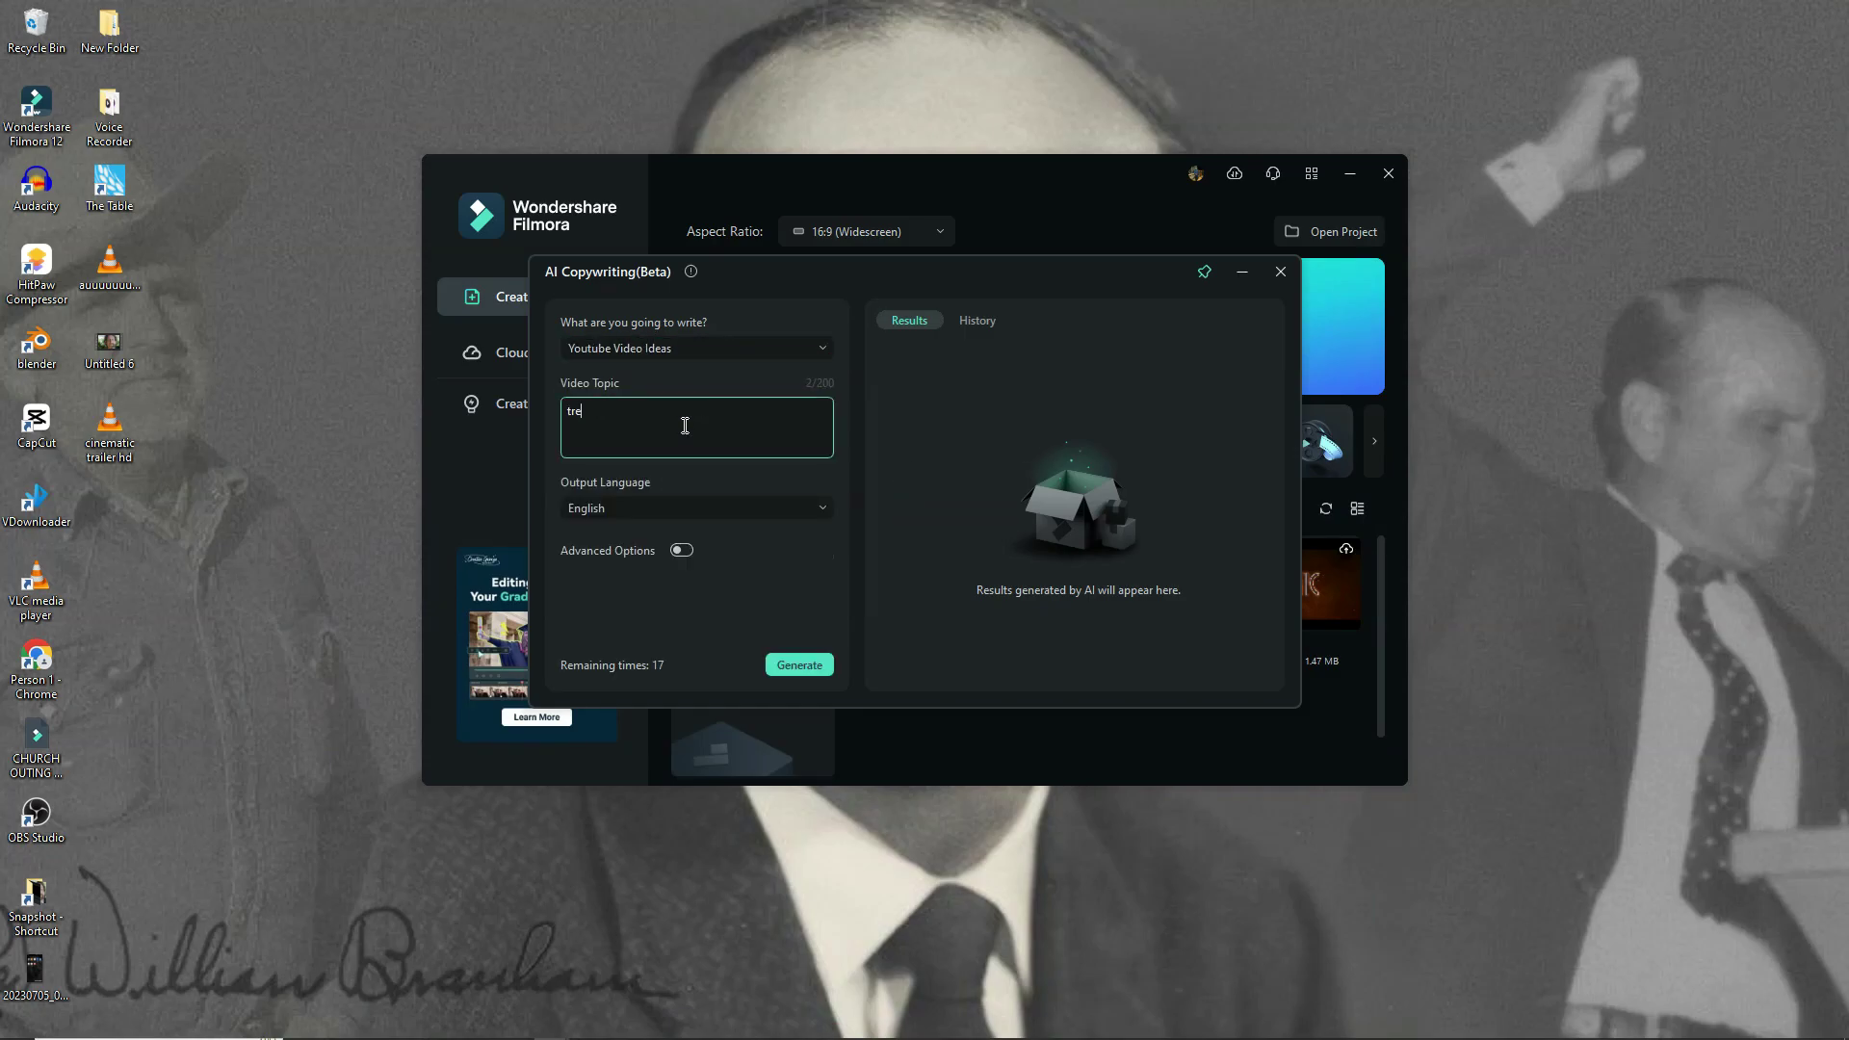